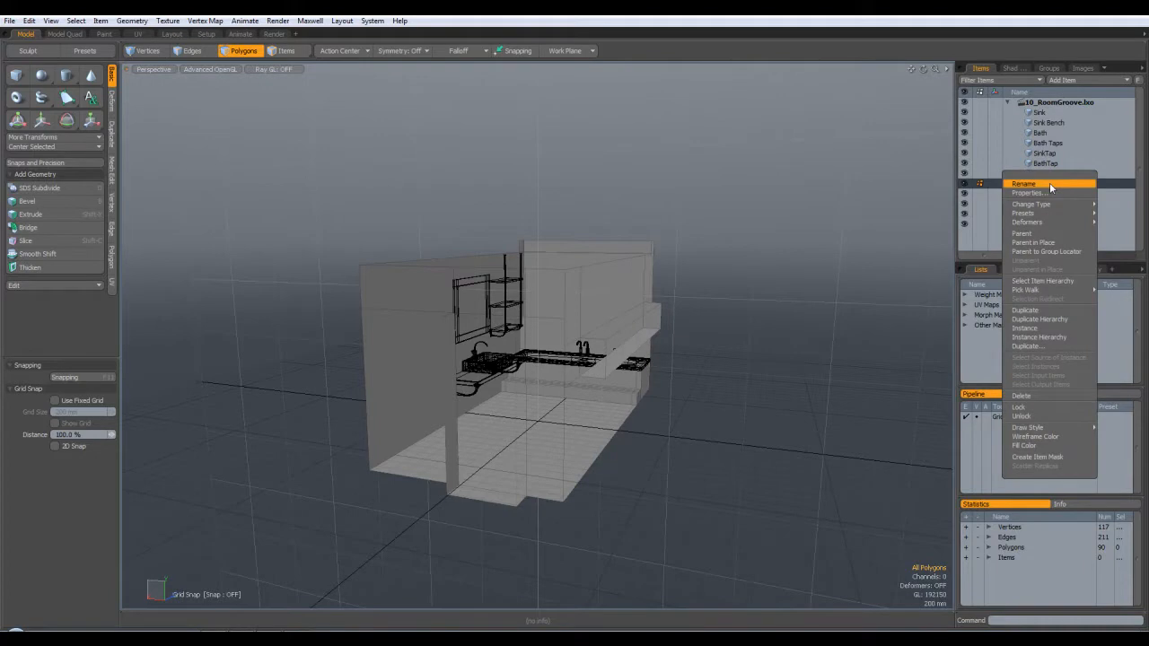
# Duplicate the Room Block mesh and name the copy Room Block_Original
pyautogui.click(910, 292)
pyautogui.click(1055, 175)
pyautogui.click(1053, 186)
pyautogui.keyDown('alt'); pyautogui.moveTo(736, 349); pyautogui.dragTo(558, 379); pyautogui.keyUp('alt')
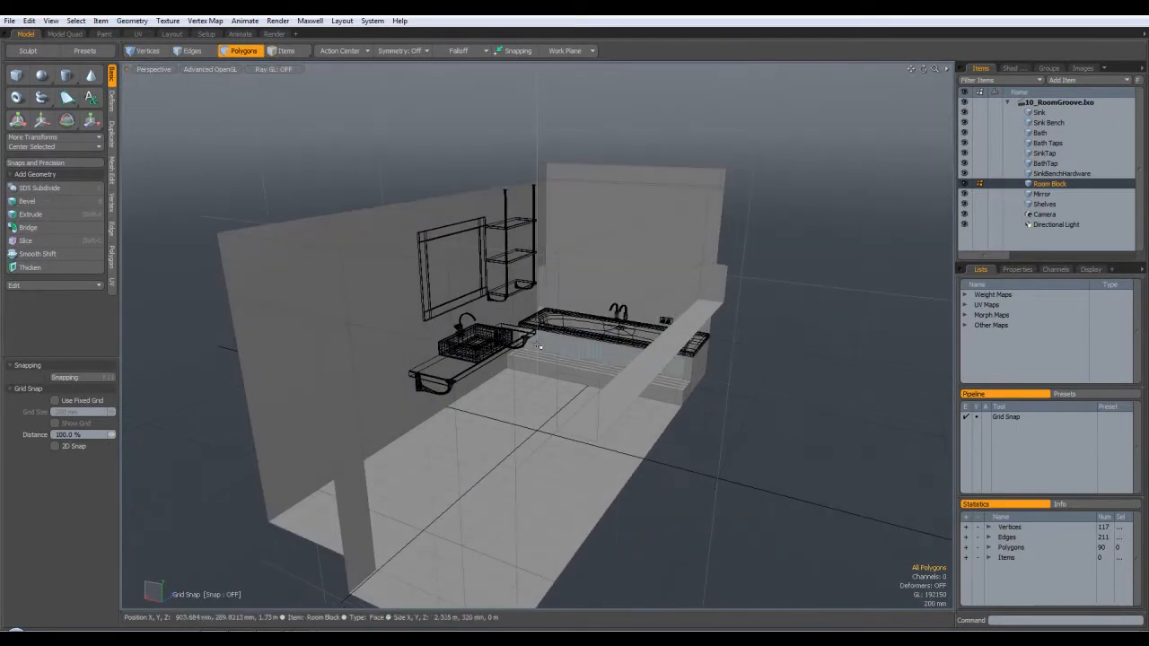
pyautogui.rightClick(1058, 185)
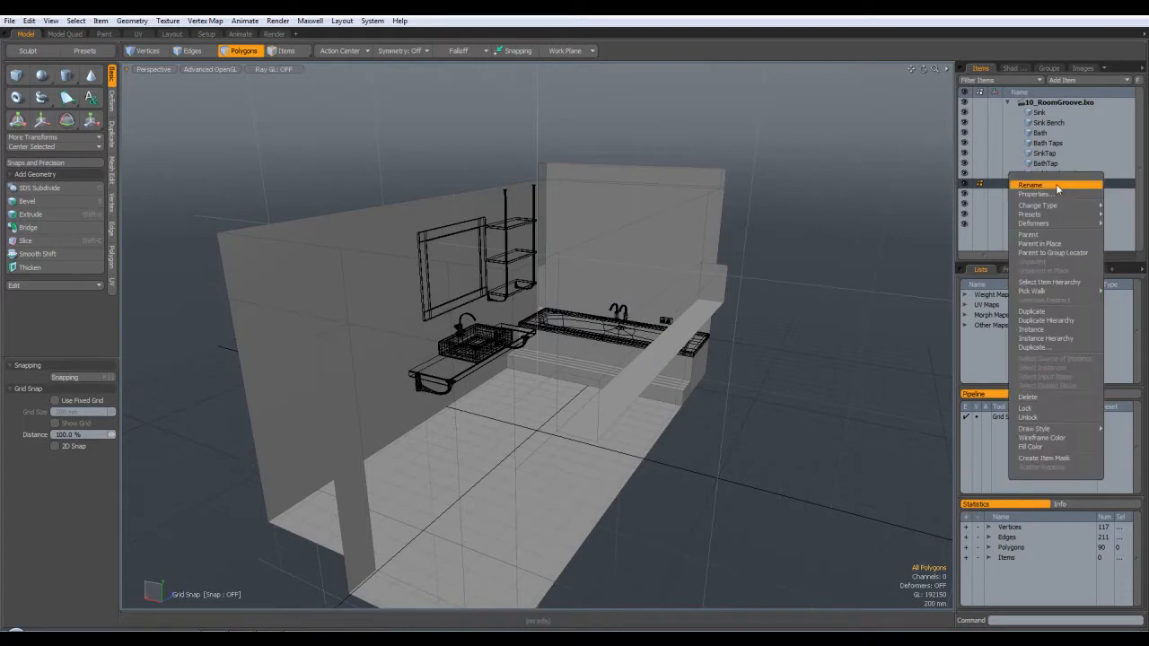
pyautogui.click(1031, 313)
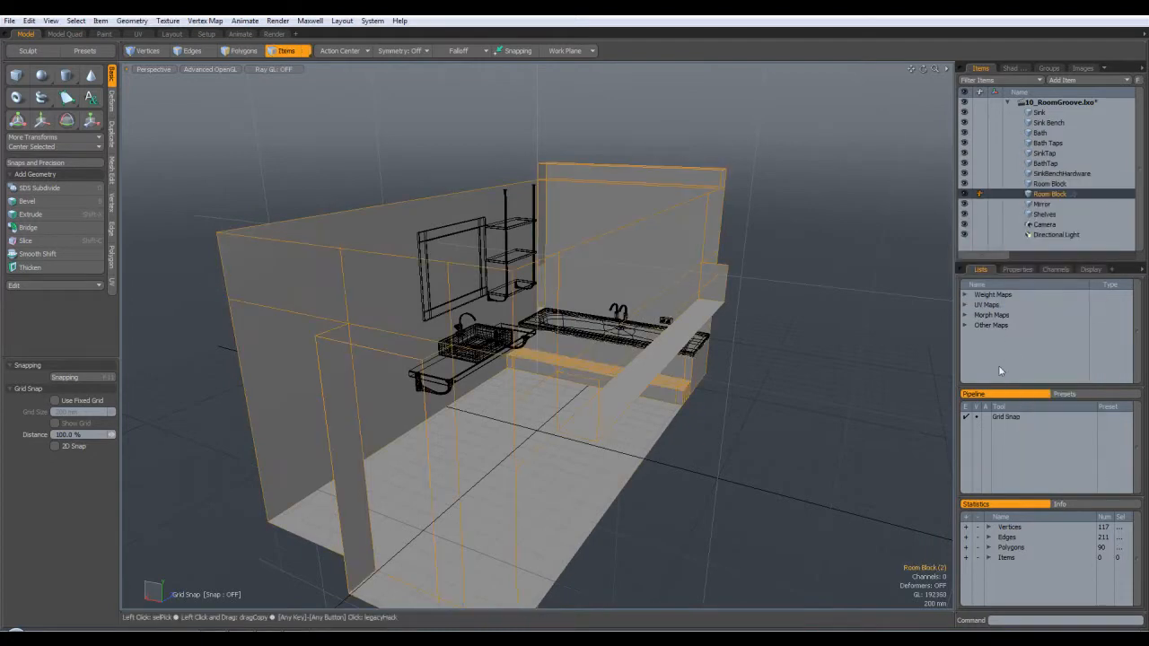
pyautogui.doubleClick(1082, 195)
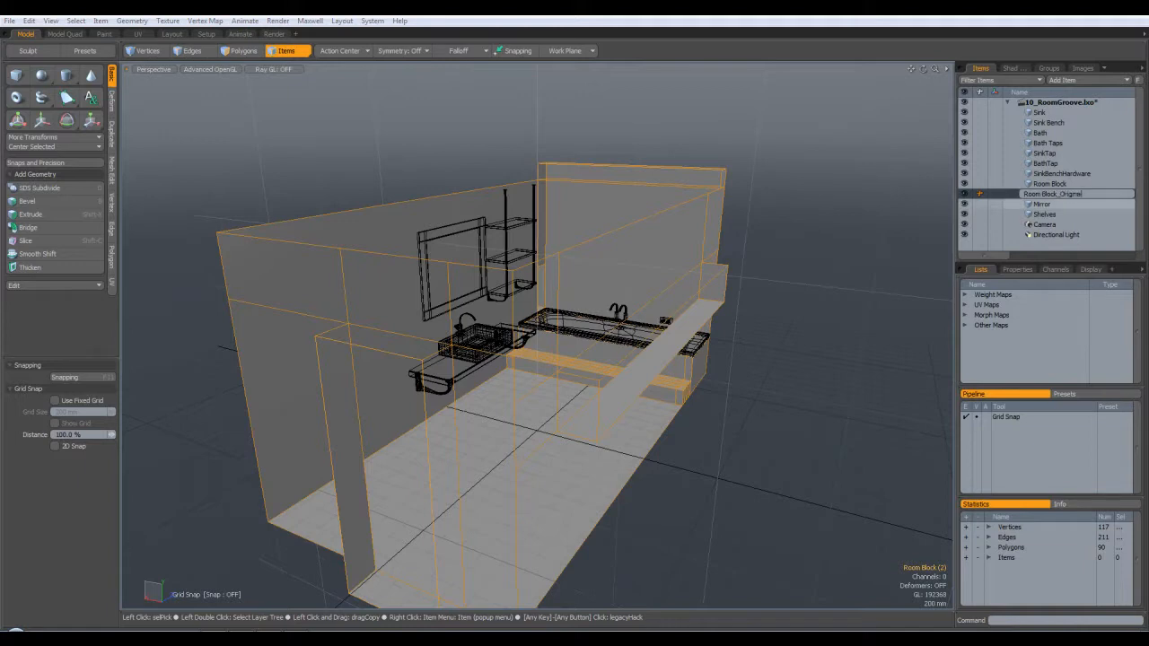
pyautogui.press('Return')
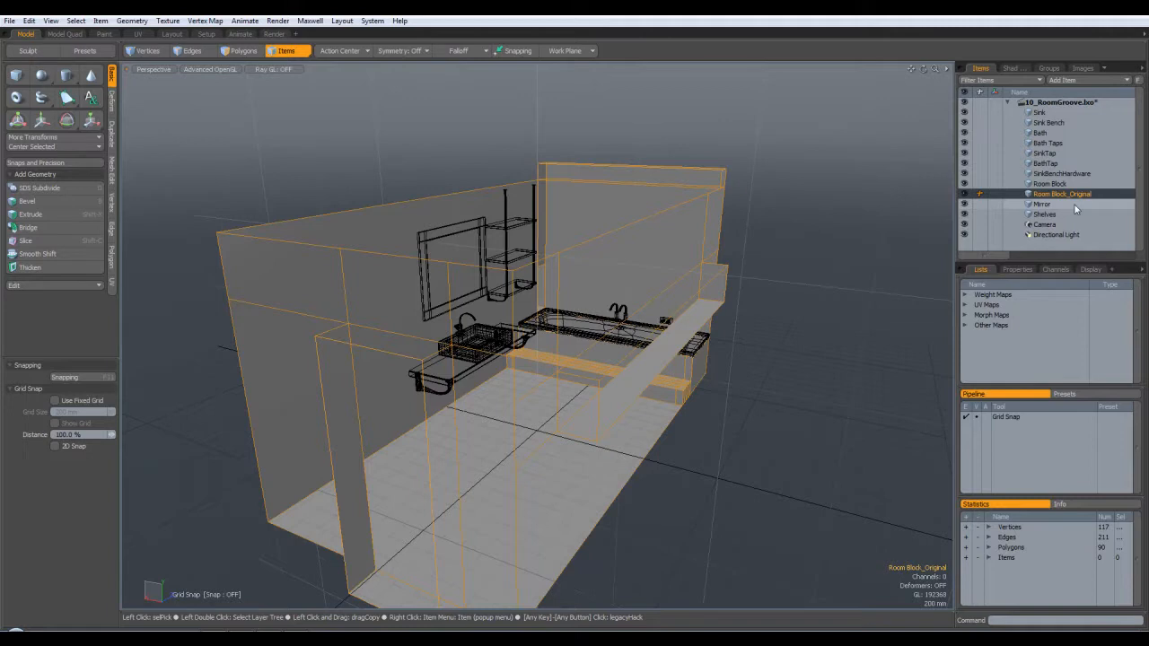
# Hide Room Block_Original below Directional Light in the item list and return to polygon selection on Room Block
pyautogui.click(966, 193)
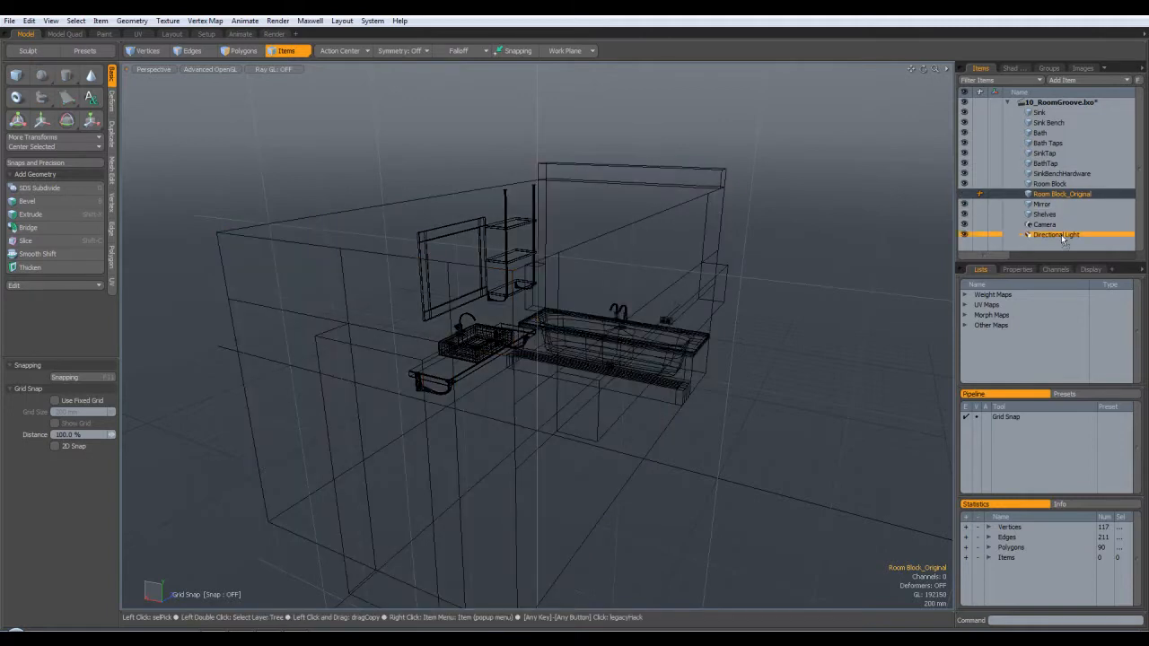
pyautogui.moveTo(1063, 238); pyautogui.dragTo(1063, 238)
pyautogui.click(1062, 184)
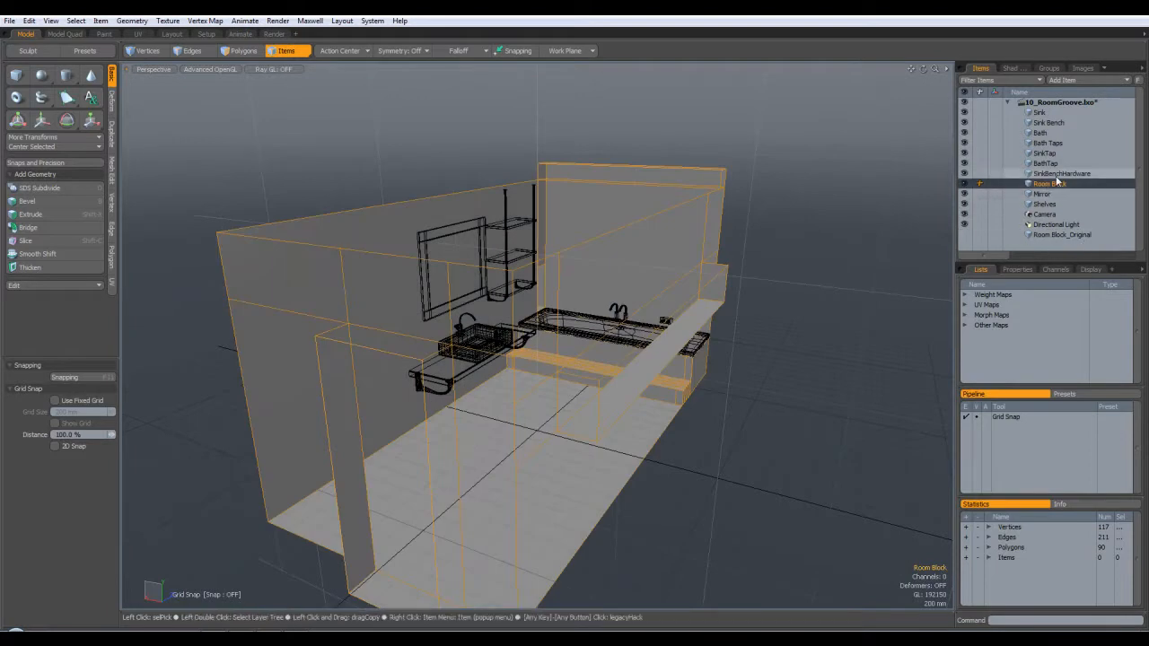
pyautogui.click(242, 51)
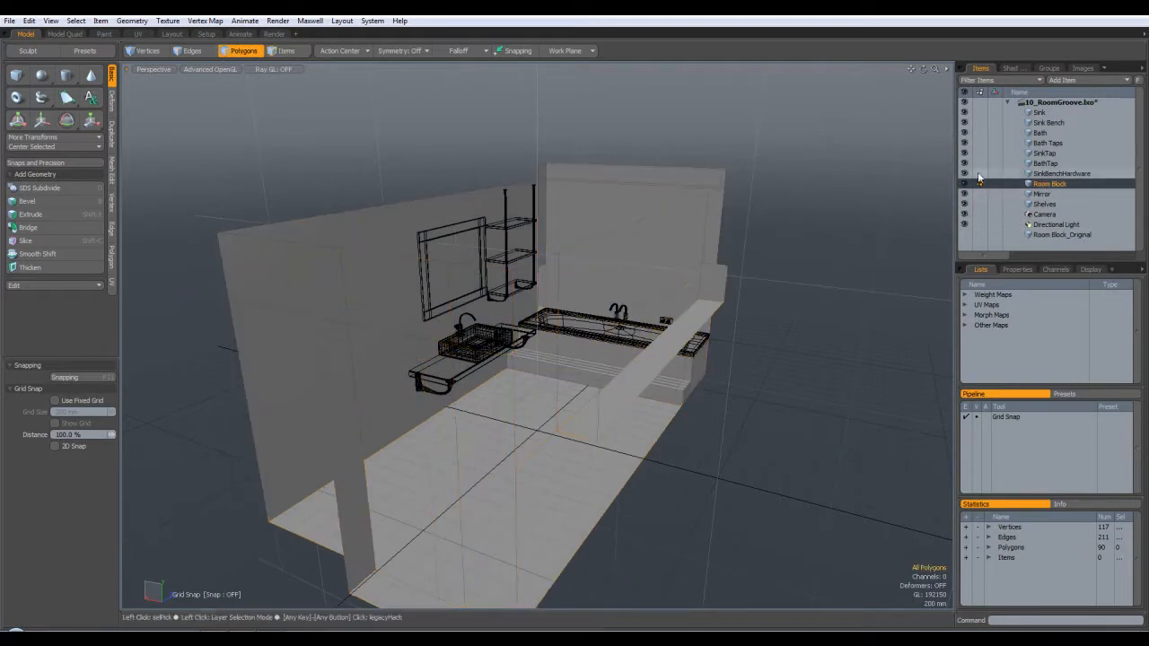
# Select all edges around the doorway in the room's end wall and move them -360 mm along X
pyautogui.keyDown('alt'); pyautogui.moveTo(659, 386); pyautogui.dragTo(837, 330); pyautogui.keyUp('alt')
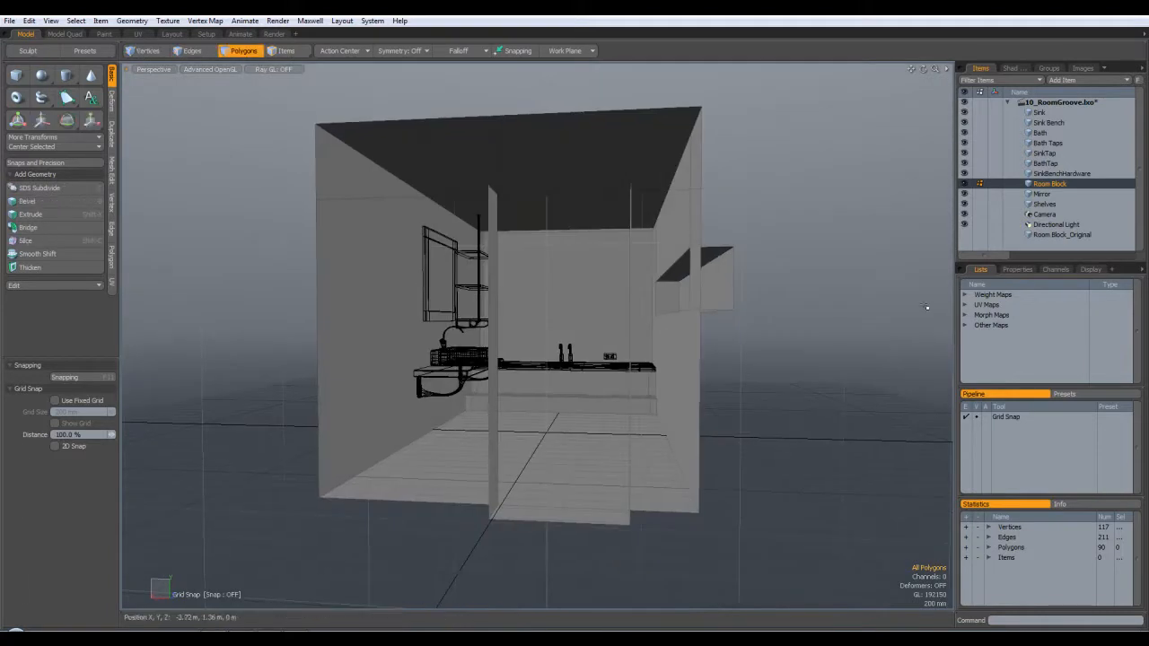
pyautogui.moveTo(750, 319)
pyautogui.keyDown('alt'); pyautogui.mouseDown()
pyautogui.moveTo(772, 295)
pyautogui.moveTo(729, 293)
pyautogui.moveTo(717, 305)
pyautogui.moveTo(732, 315)
pyautogui.mouseUp(); pyautogui.keyUp('alt')
pyautogui.press('3')
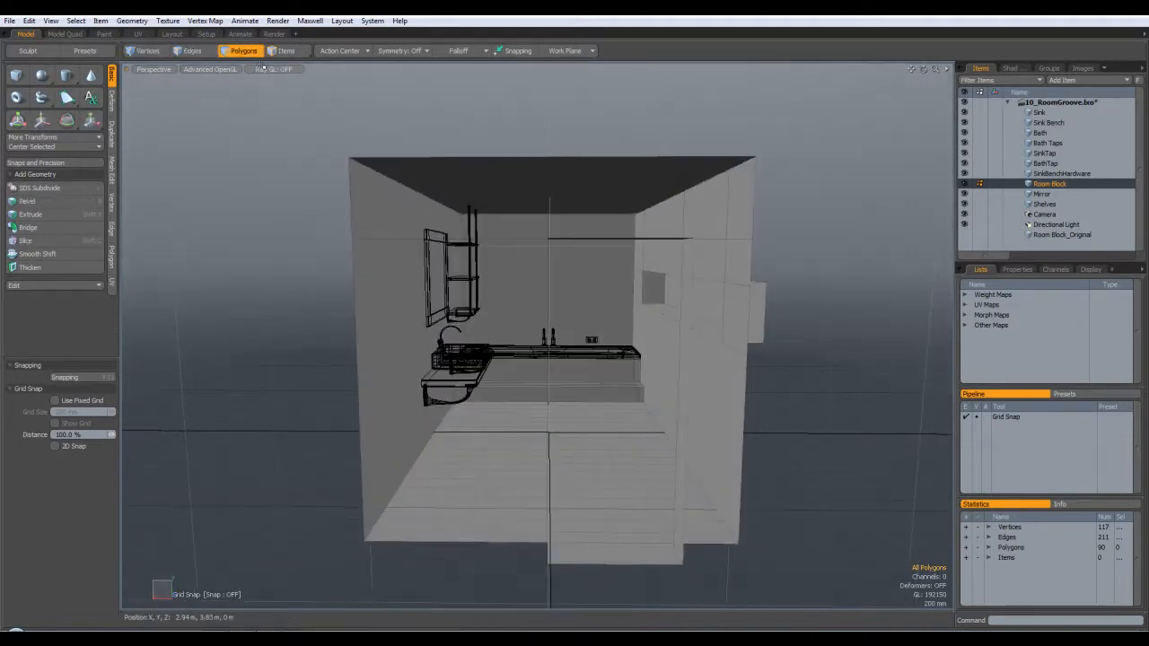
pyautogui.click(202, 51)
pyautogui.keyDown('alt'); pyautogui.moveTo(521, 242); pyautogui.dragTo(537, 141); pyautogui.keyUp('alt')
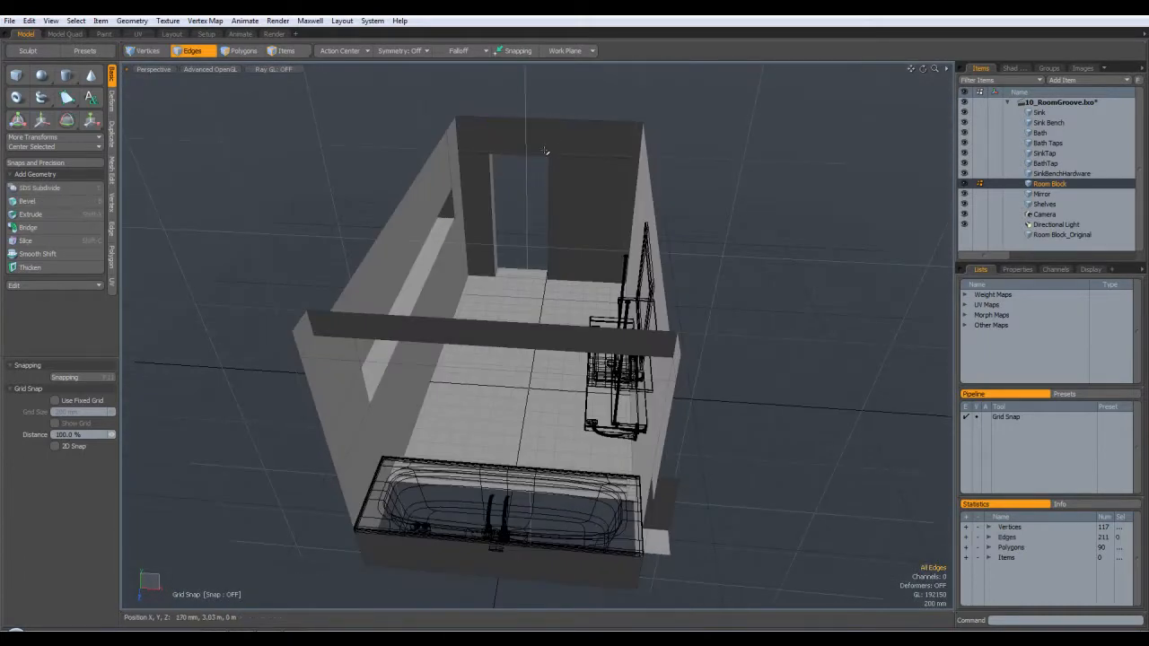
pyautogui.keyDown('alt'); pyautogui.moveTo(552, 146); pyautogui.dragTo(462, 197); pyautogui.keyUp('alt')
pyautogui.scroll(5, 474, 192)
pyautogui.press('KP_2')
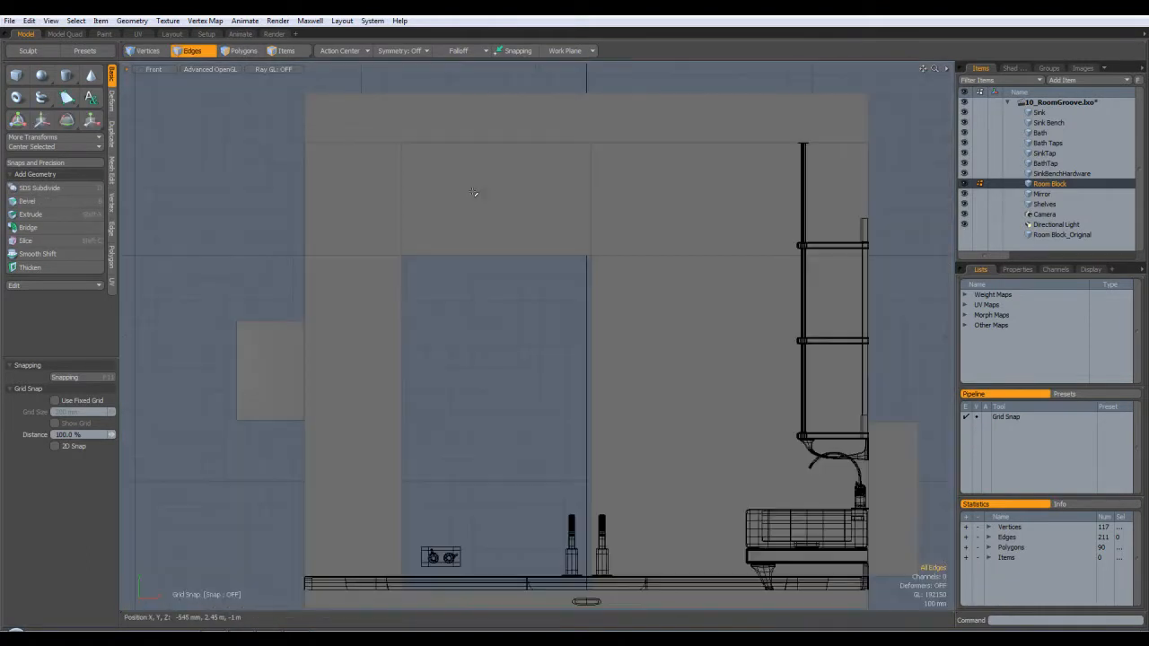
pyautogui.press('KP_1')
pyautogui.hotkey('ctrl', 'space')
pyautogui.click(500, 174)
pyautogui.keyDown('alt'); pyautogui.moveTo(611, 232); pyautogui.dragTo(589, 359); pyautogui.keyUp('alt')
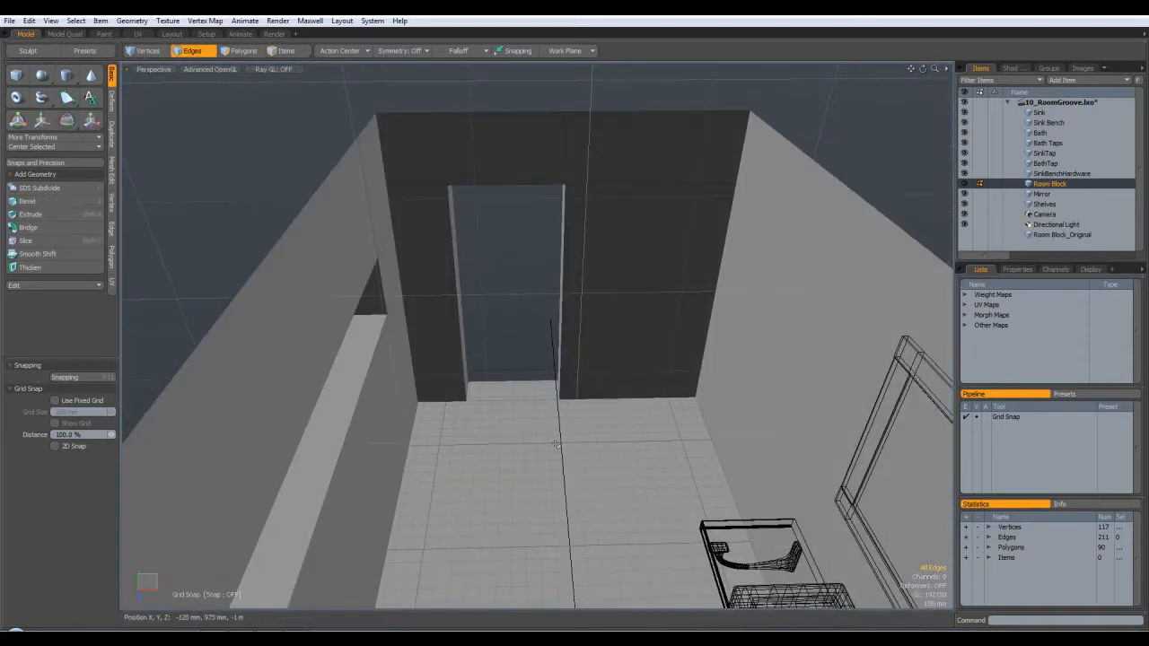
pyautogui.moveTo(413, 81)
pyautogui.mouseDown(button='right')
pyautogui.moveTo(456, 196)
pyautogui.moveTo(582, 391)
pyautogui.moveTo(645, 413)
pyautogui.moveTo(645, 425)
pyautogui.mouseUp(button='right')
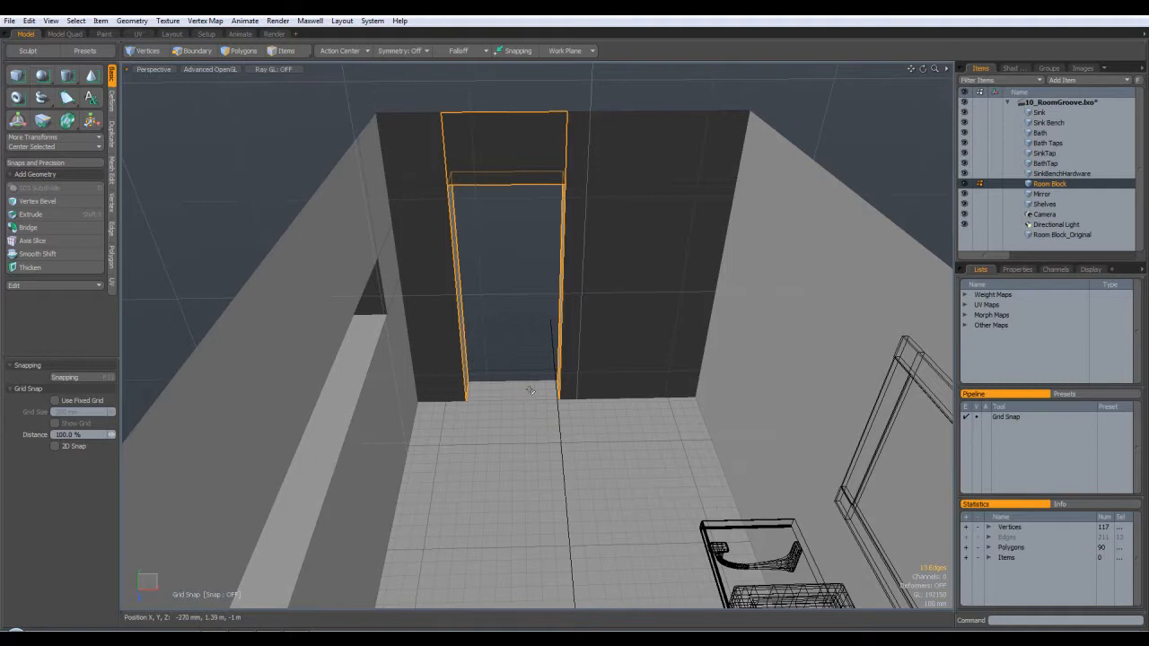
pyautogui.keyDown('alt'); pyautogui.moveTo(563, 449); pyautogui.dragTo(512, 425); pyautogui.keyUp('alt')
pyautogui.press('w')
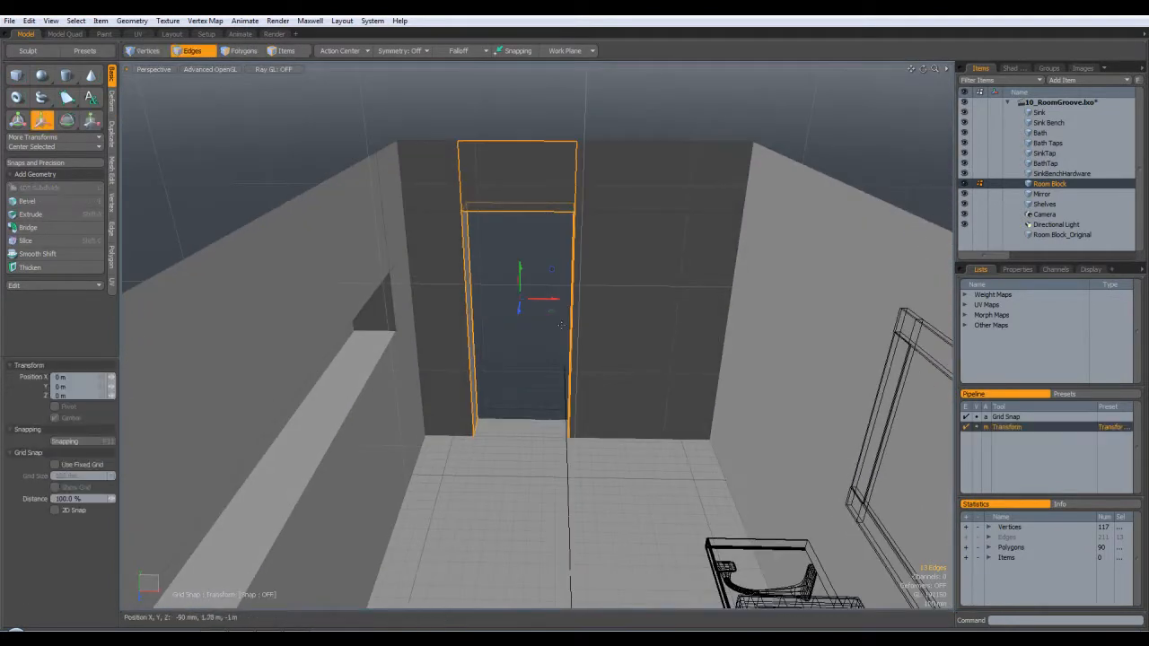
pyautogui.moveTo(556, 302); pyautogui.dragTo(510, 299)
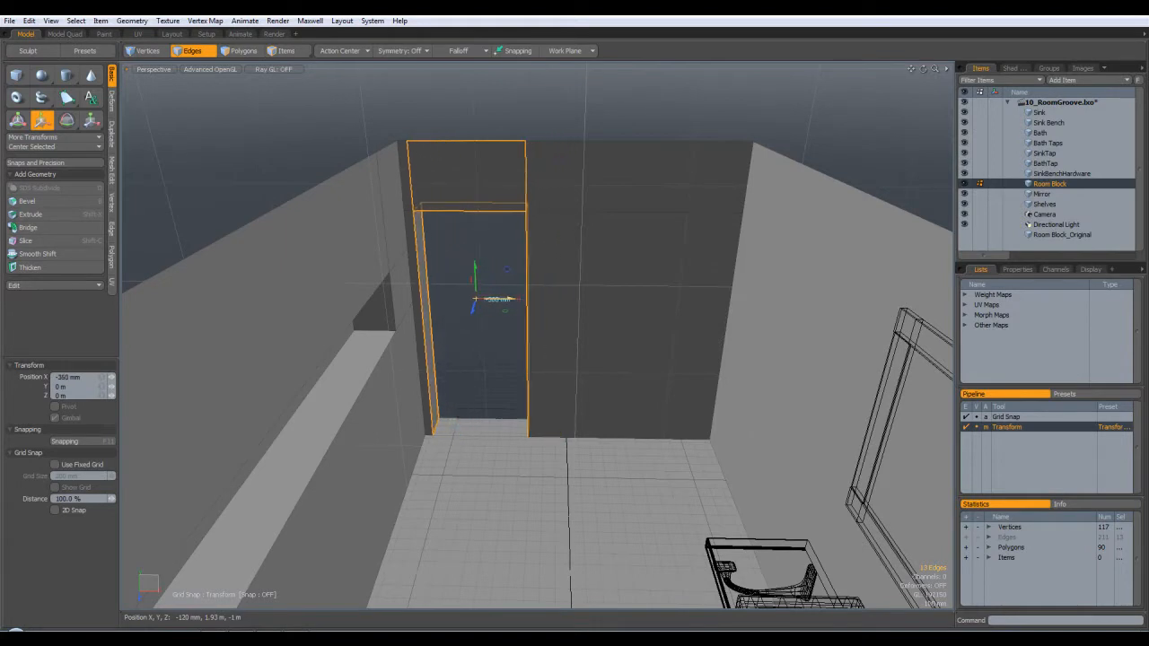
pyautogui.press('q')
pyautogui.click(552, 128)
# With grid snapping on, slice Room Block lengthwise in the top view at X 0 m, from Z -4 m to 3.5 m
pyautogui.keyDown('alt'); pyautogui.moveTo(657, 215); pyautogui.dragTo(637, 260); pyautogui.keyUp('alt')
pyautogui.press('2')
pyautogui.keyDown('alt'); pyautogui.moveTo(725, 244); pyautogui.dragTo(565, 359); pyautogui.keyUp('alt')
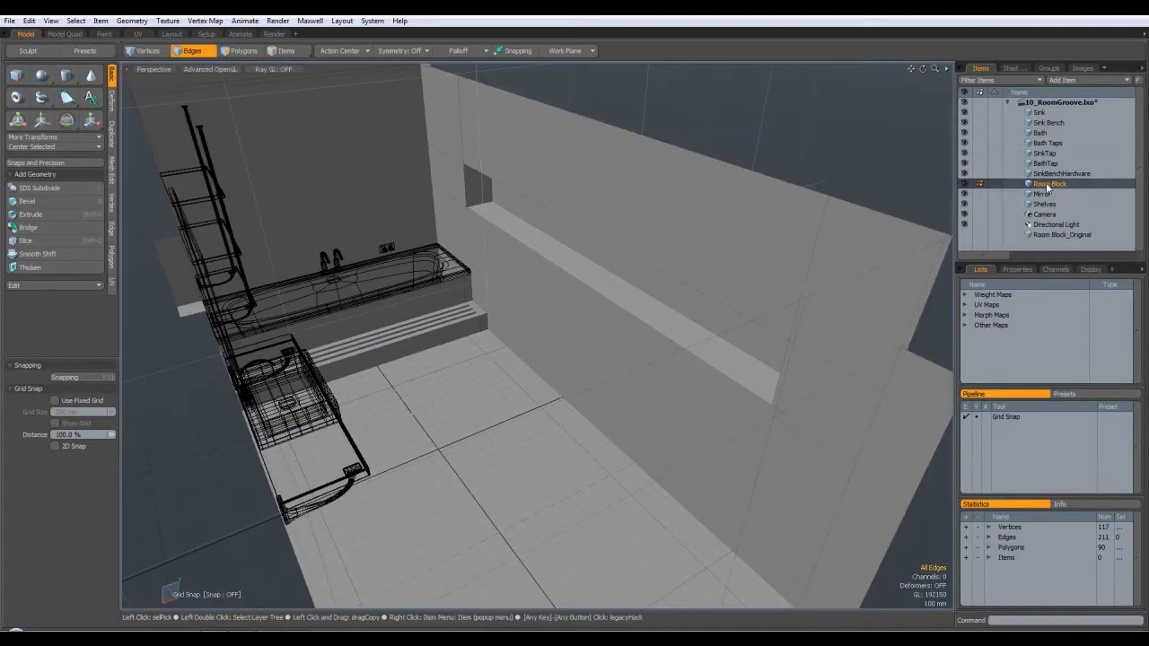
pyautogui.keyDown('alt'); pyautogui.moveTo(511, 297); pyautogui.dragTo(544, 249); pyautogui.keyUp('alt')
pyautogui.keyDown('alt'); pyautogui.moveTo(522, 330); pyautogui.dragTo(603, 441); pyautogui.keyUp('alt')
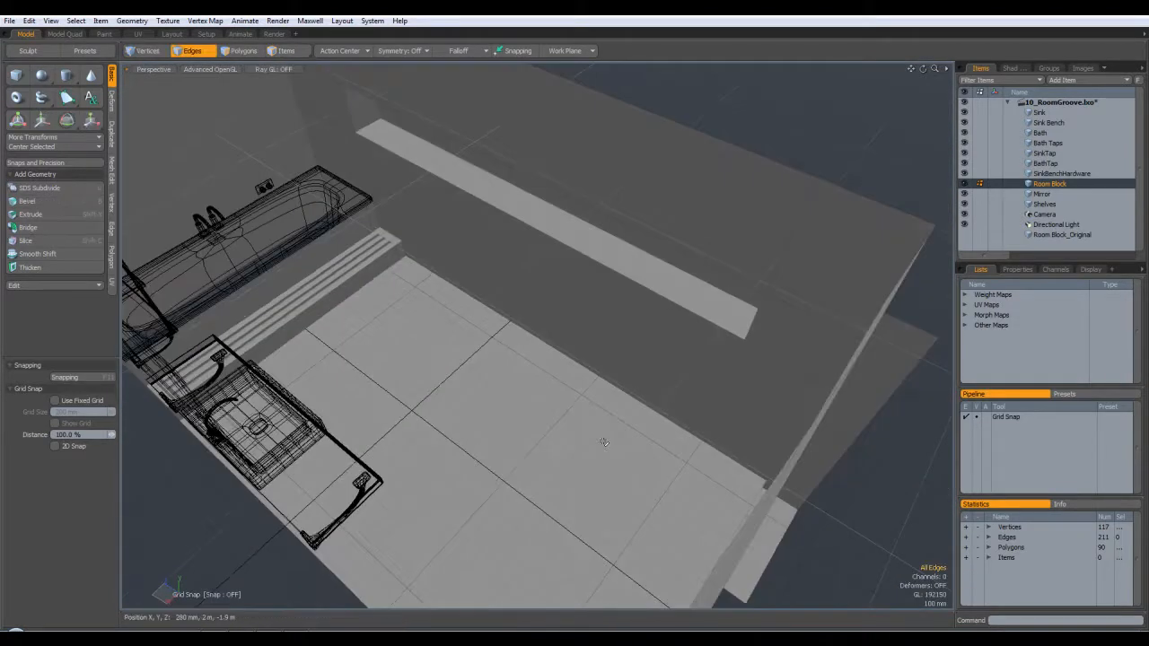
pyautogui.press('KP_1')
pyautogui.scroll(-6, 655, 457)
pyautogui.keyDown('alt'); pyautogui.moveTo(703, 436); pyautogui.dragTo(657, 291); pyautogui.keyUp('alt')
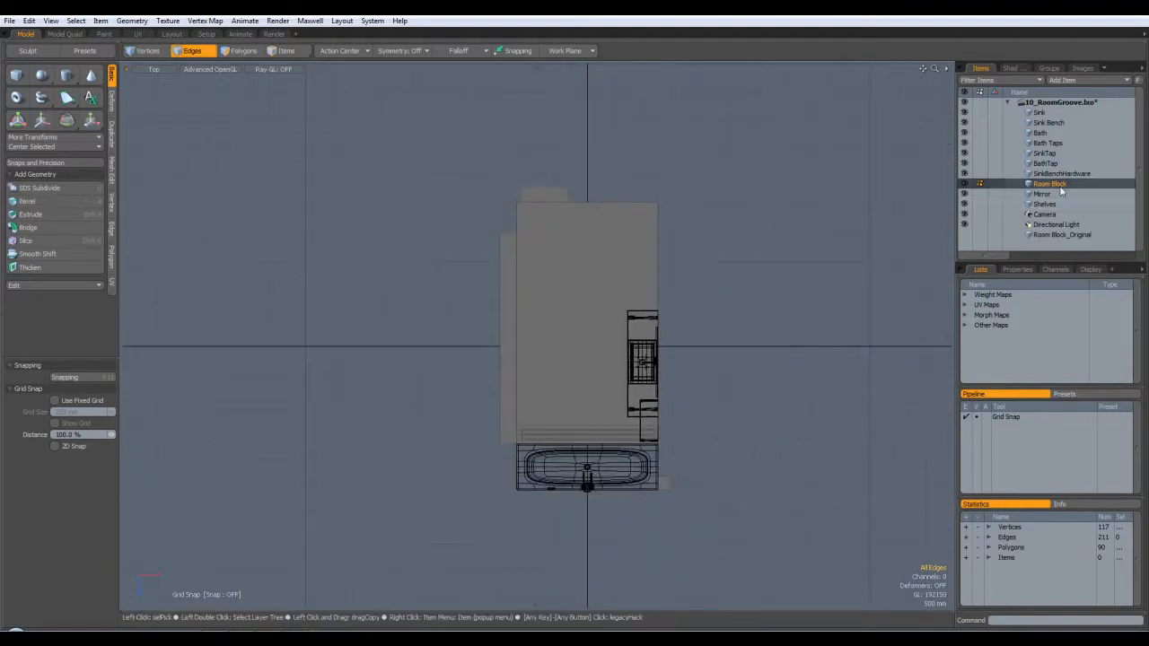
pyautogui.keyDown('alt'); pyautogui.moveTo(737, 279); pyautogui.dragTo(704, 293); pyautogui.keyUp('alt')
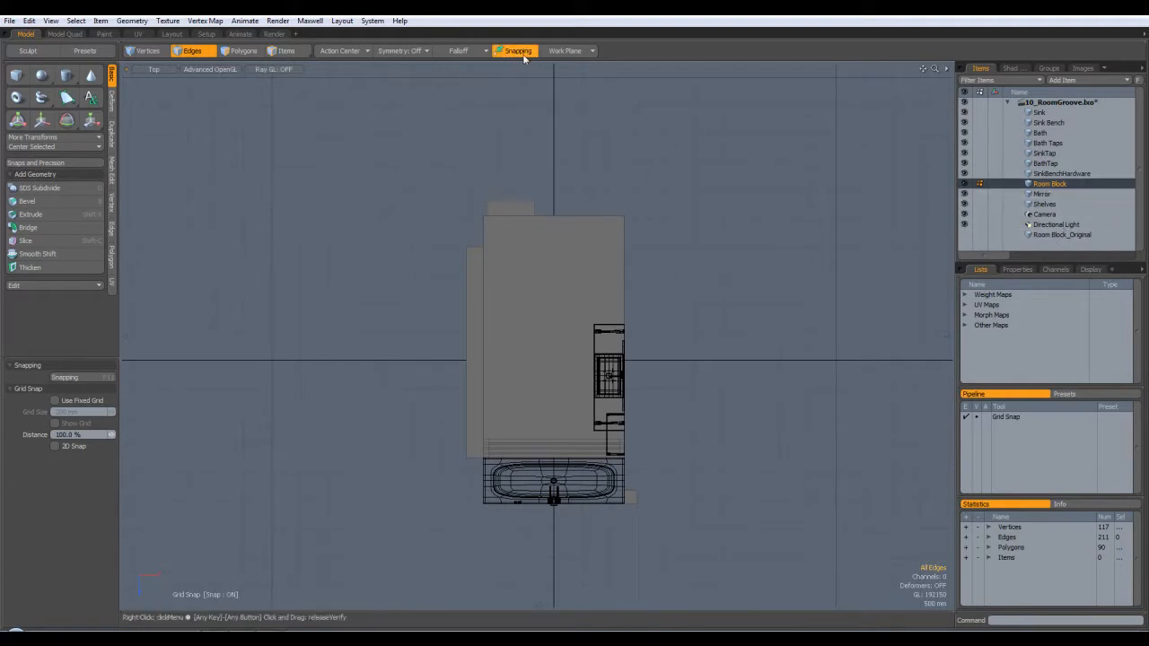
pyautogui.click(90, 380)
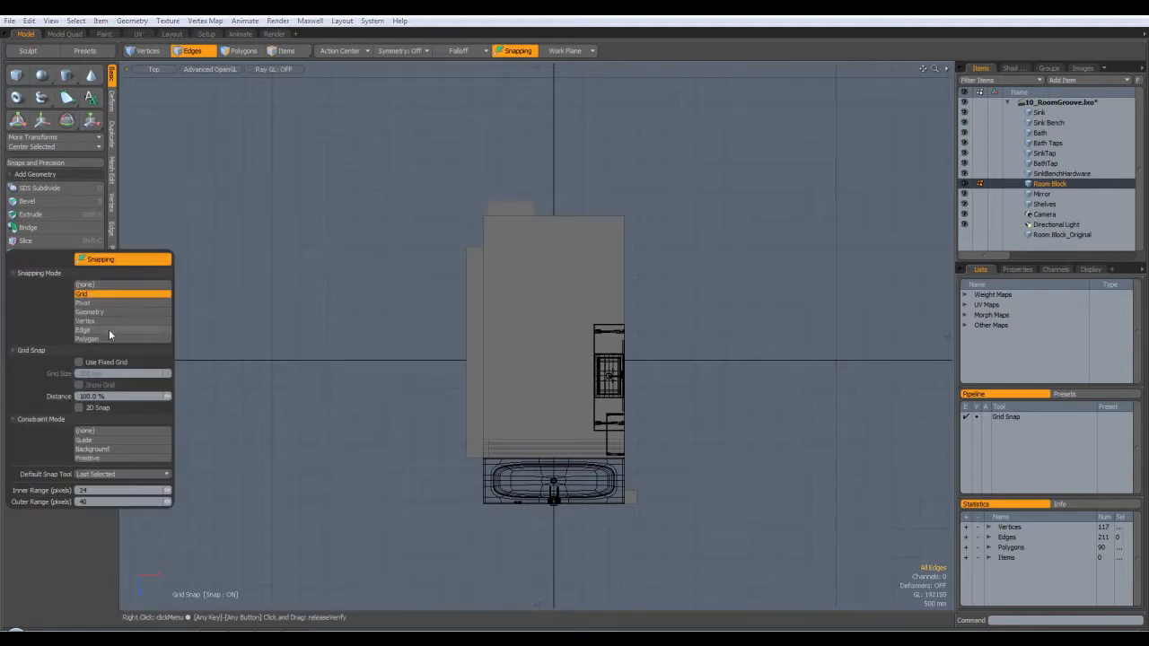
pyautogui.click(32, 245)
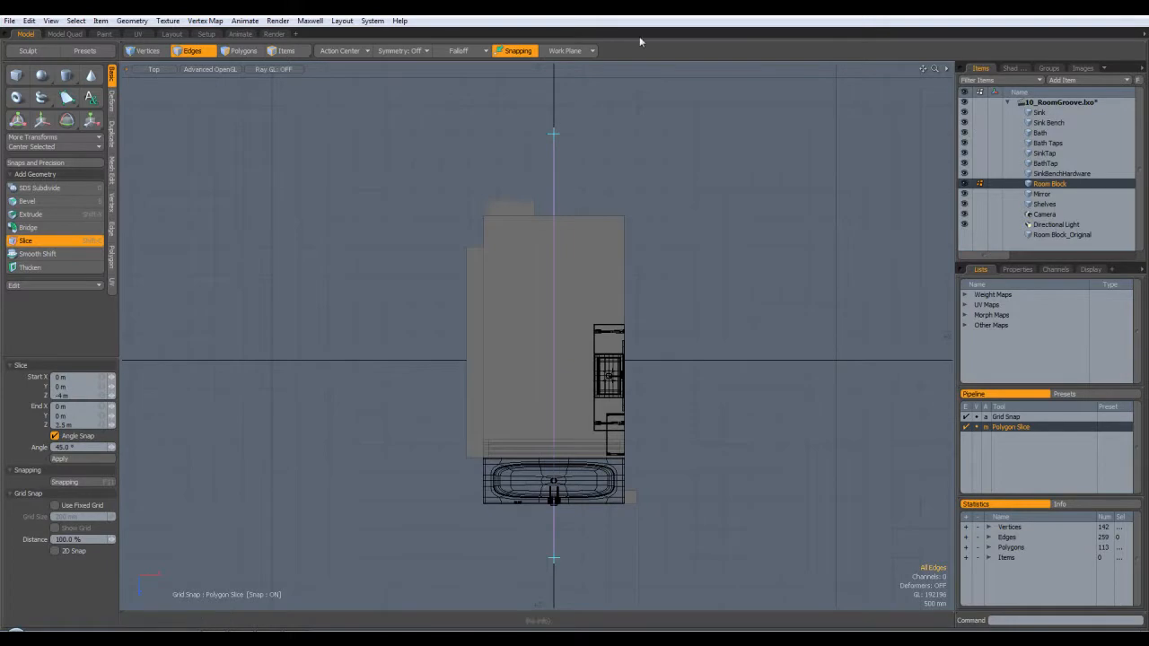
pyautogui.press('space')
# In the perspective view, select the centre slice's floor edge and add the slice edge on the doorway wall
pyautogui.hotkey('ctrl', 'space')
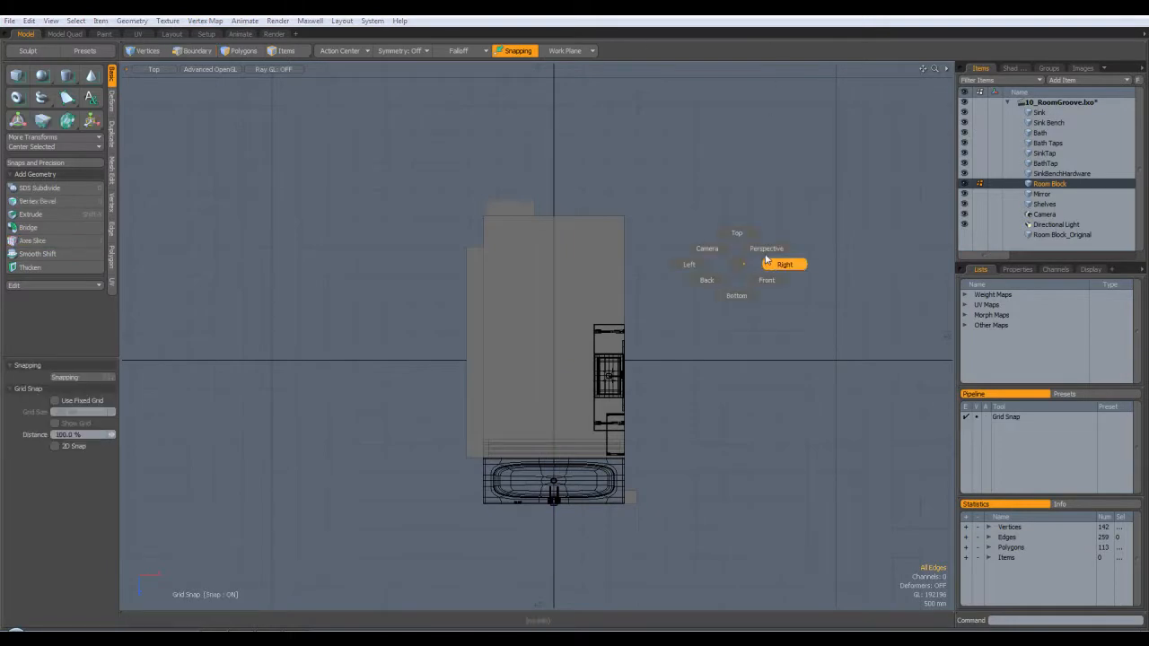
pyautogui.click(765, 250)
pyautogui.keyDown('alt'); pyautogui.moveTo(711, 327); pyautogui.dragTo(574, 117); pyautogui.keyUp('alt')
pyautogui.scroll(2, 557, 162)
pyautogui.keyDown('alt'); pyautogui.moveTo(503, 224); pyautogui.dragTo(483, 386); pyautogui.keyUp('alt')
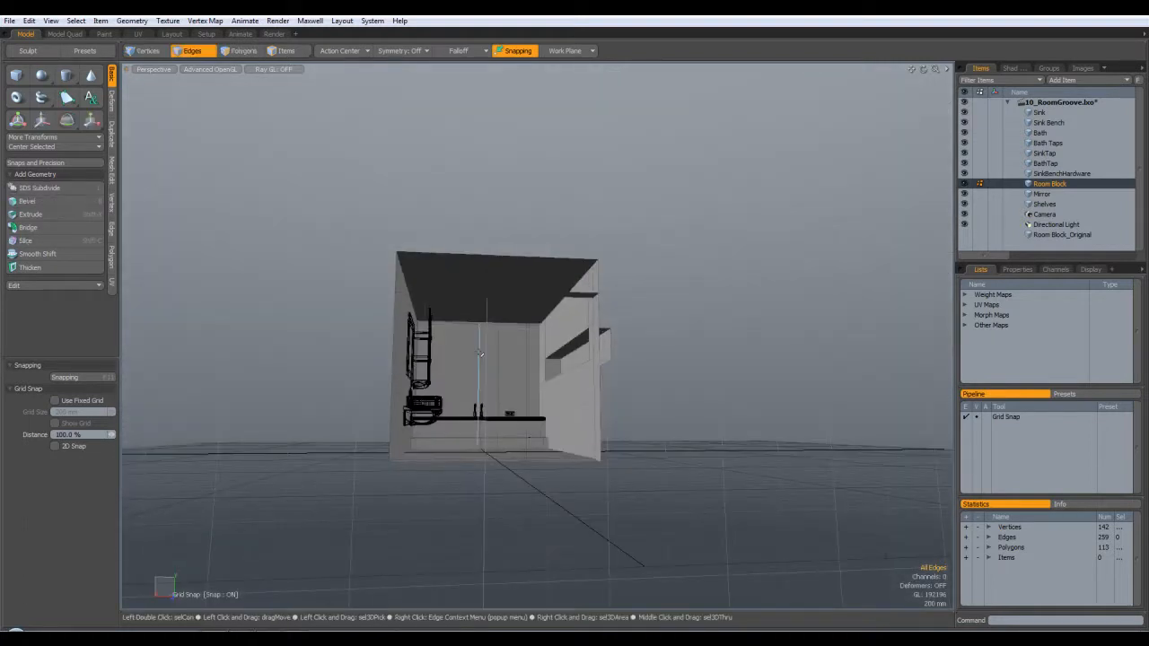
pyautogui.keyDown('alt'); pyautogui.moveTo(472, 303); pyautogui.dragTo(467, 252); pyautogui.keyUp('alt')
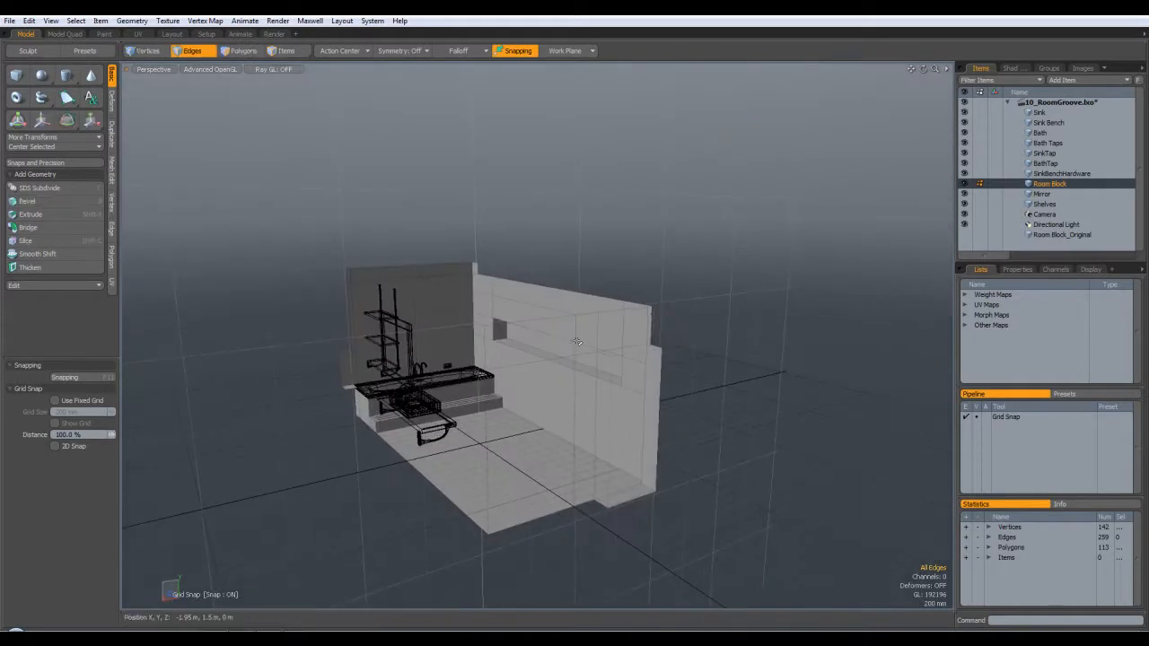
pyautogui.keyDown('alt'); pyautogui.moveTo(607, 352); pyautogui.dragTo(660, 374); pyautogui.keyUp('alt')
pyautogui.scroll(4, 662, 372)
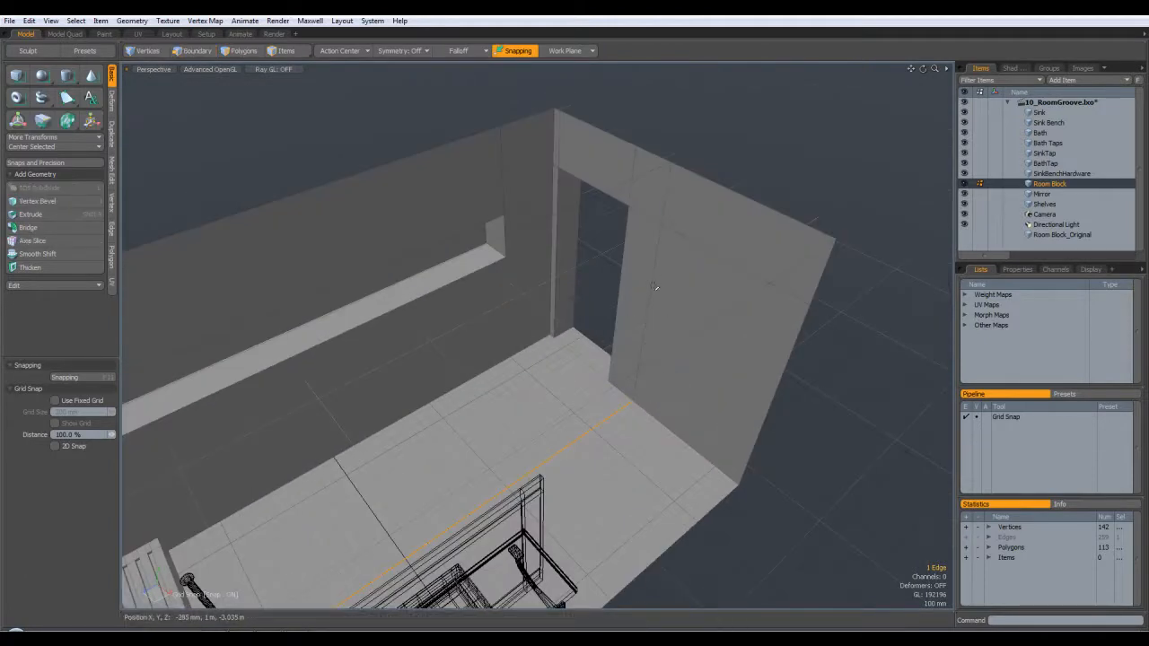
pyautogui.keyDown('shift'); pyautogui.click(676, 192); pyautogui.keyUp('shift')
# Try to extend the centre slice edge selection around the room, over the bath wall and the step front
pyautogui.keyDown('alt'); pyautogui.moveTo(678, 192); pyautogui.dragTo(482, 131); pyautogui.keyUp('alt')
pyautogui.scroll(5, 425, 185)
pyautogui.scroll(5, 506, 207)
pyautogui.keyDown('alt'); pyautogui.moveTo(530, 211); pyautogui.dragTo(476, 170); pyautogui.keyUp('alt')
pyautogui.scroll(-1, 569, 145)
pyautogui.keyDown('alt'); pyautogui.moveTo(537, 110); pyautogui.dragTo(472, 167); pyautogui.keyUp('alt')
pyautogui.keyDown('alt'); pyautogui.moveTo(487, 263); pyautogui.dragTo(508, 160); pyautogui.keyUp('alt')
pyautogui.keyDown('alt'); pyautogui.keyDown('shift'); pyautogui.moveTo(350, 285); pyautogui.dragTo(304, 151); pyautogui.keyUp('shift'); pyautogui.keyUp('alt')
pyautogui.keyDown('alt'); pyautogui.moveTo(486, 368); pyautogui.dragTo(498, 275); pyautogui.keyUp('alt')
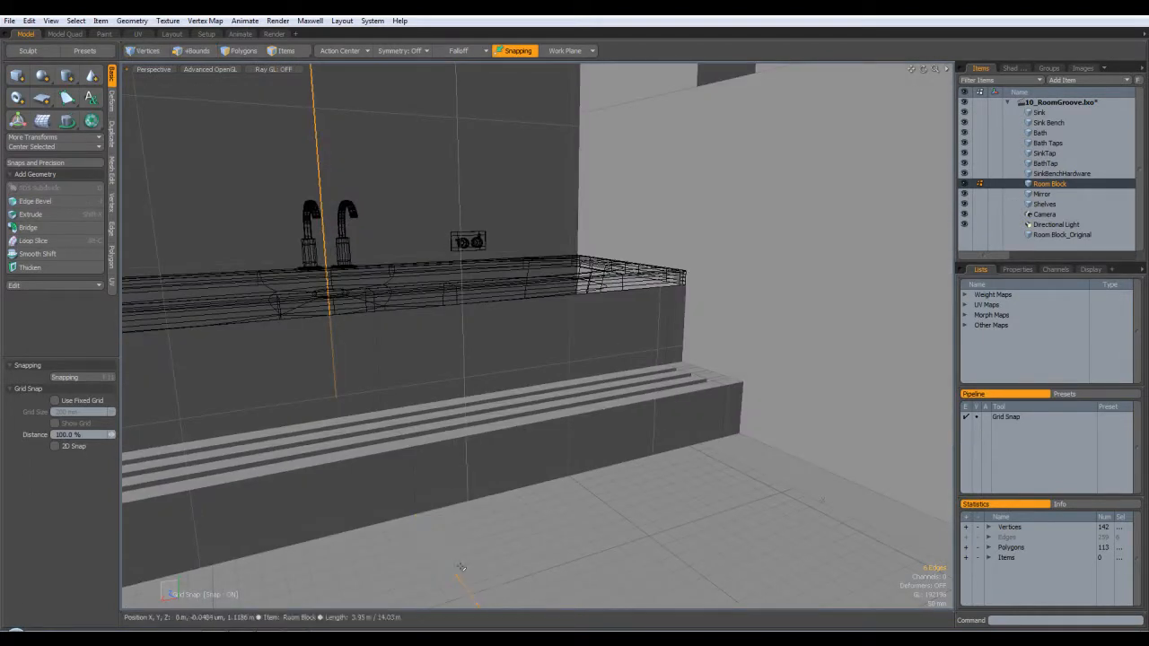
pyautogui.keyDown('alt'); pyautogui.moveTo(357, 387); pyautogui.dragTo(473, 389); pyautogui.keyUp('alt')
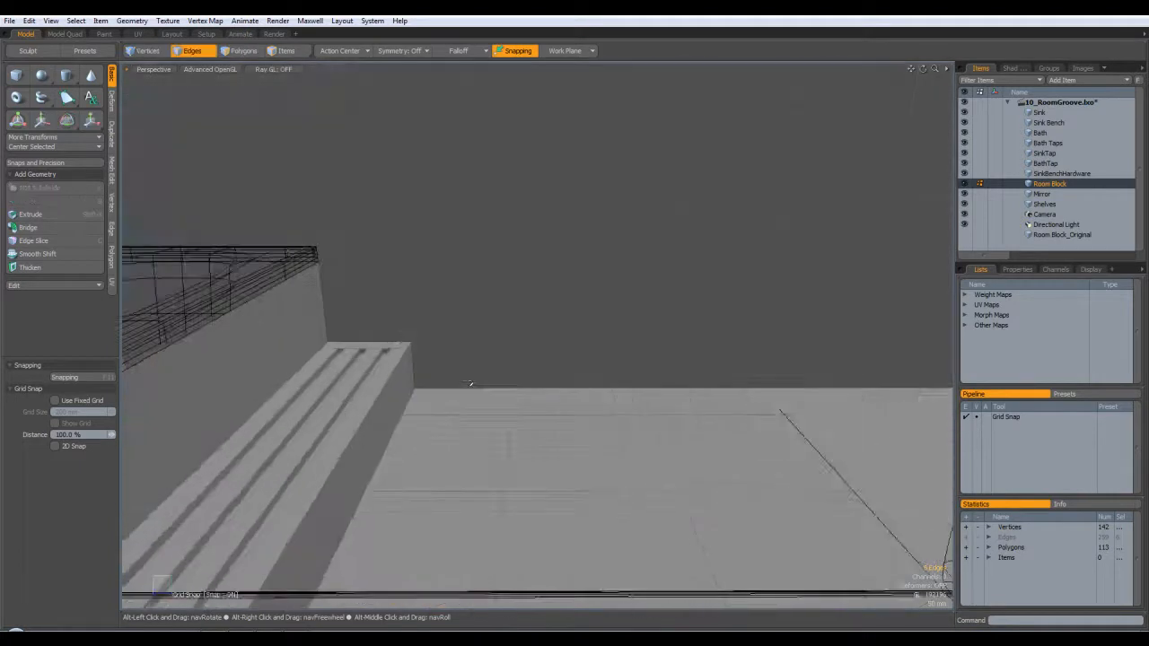
pyautogui.scroll(-3, 496, 397)
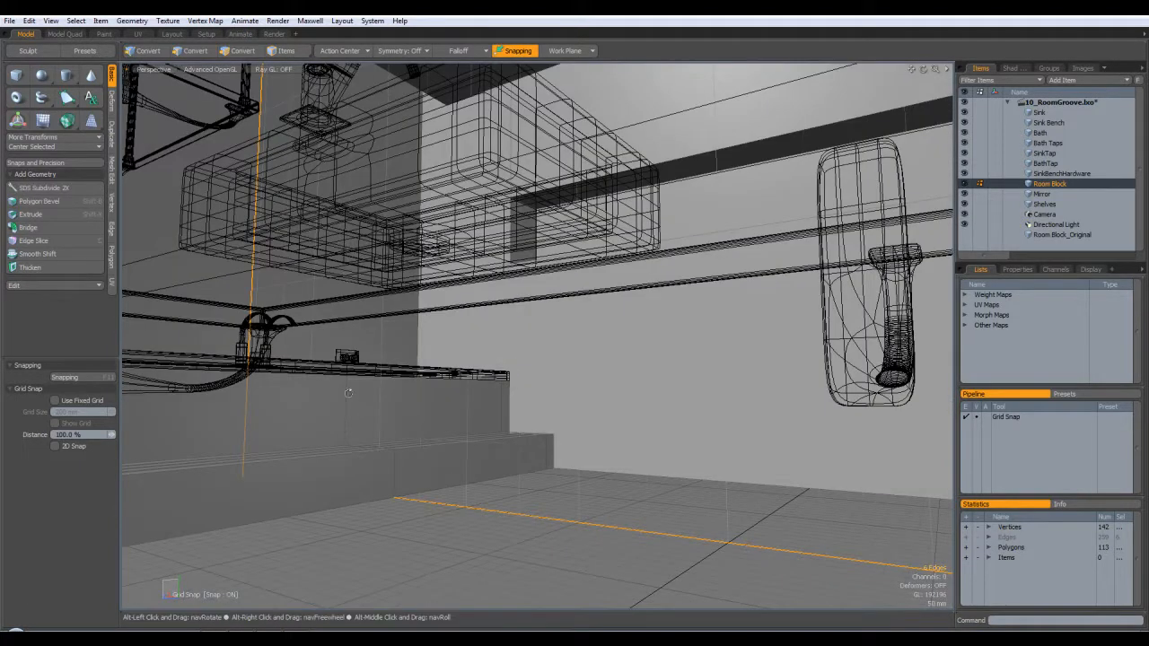
pyautogui.keyDown('alt'); pyautogui.moveTo(549, 458); pyautogui.dragTo(498, 422); pyautogui.keyUp('alt')
pyautogui.press('2')
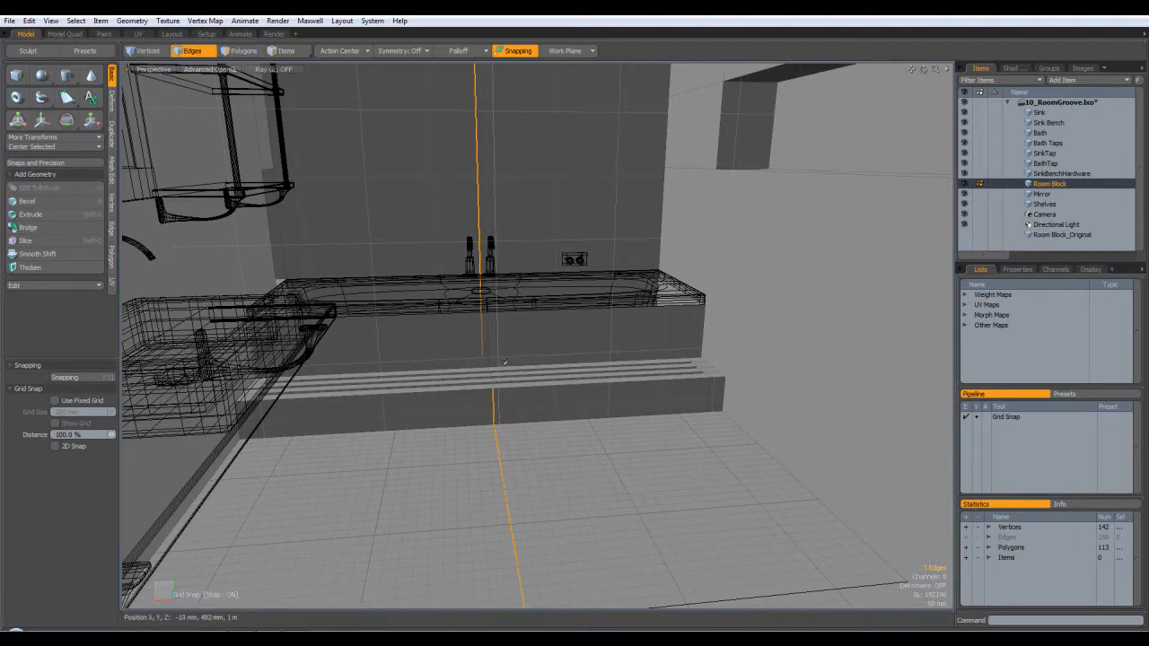
pyautogui.press('Up')
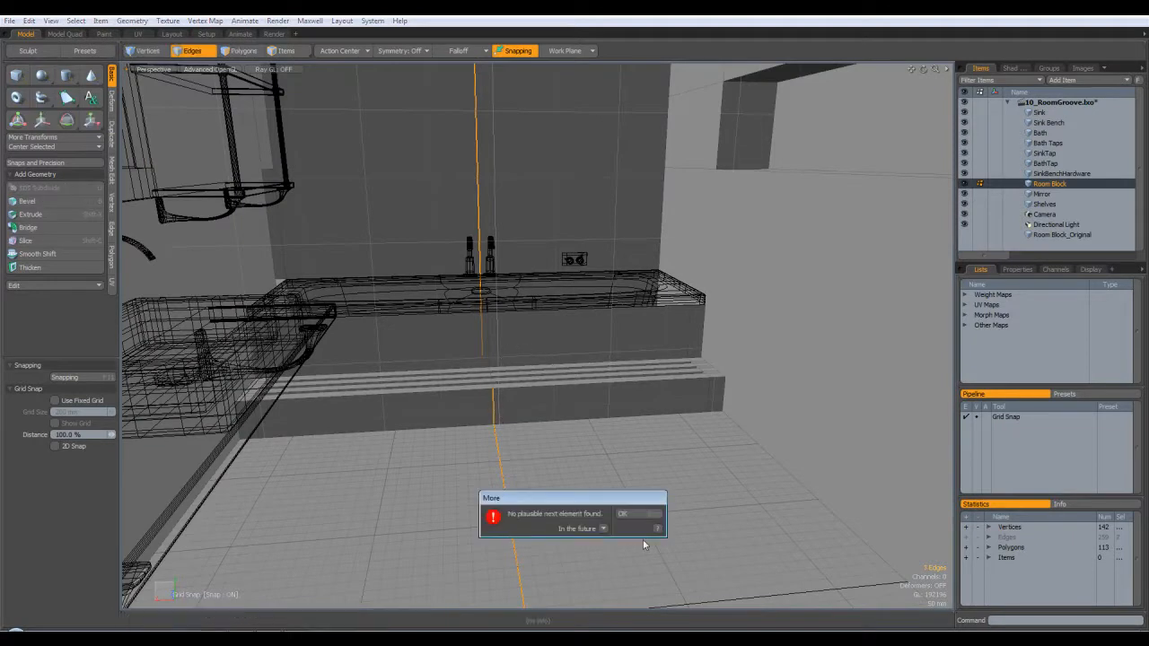
pyautogui.click(639, 513)
# Select the centre slice edges running over the bath front, the grooved step, the floor, the doorway wall and the ceiling
pyautogui.keyDown('alt'); pyautogui.moveTo(482, 366); pyautogui.dragTo(433, 272); pyautogui.keyUp('alt')
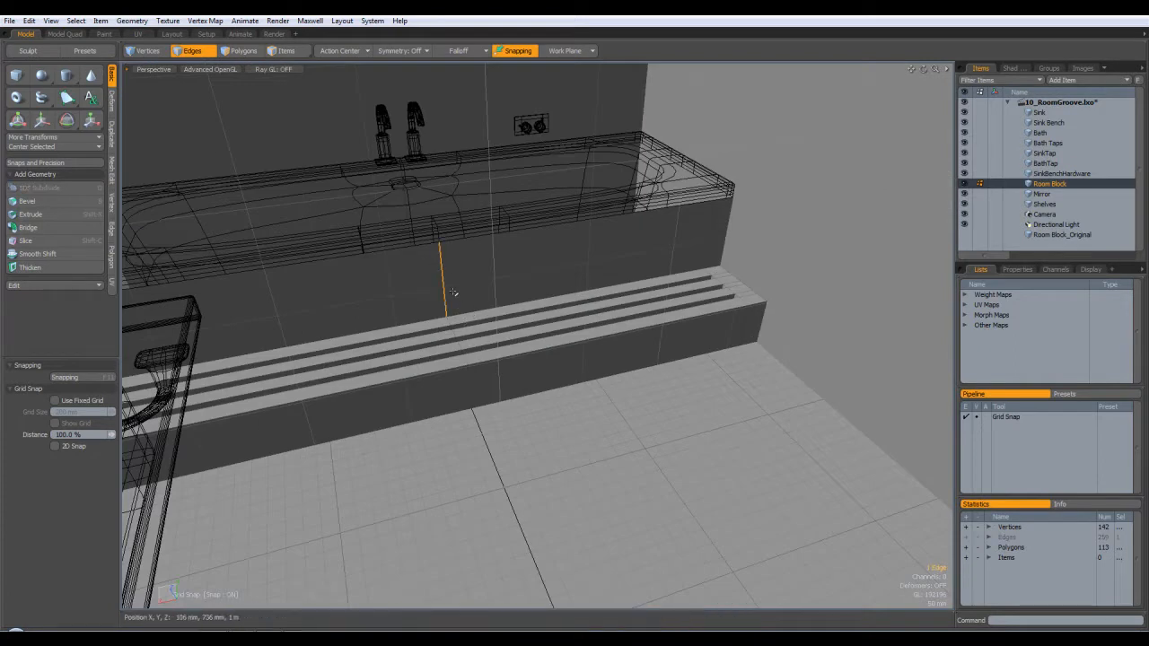
pyautogui.scroll(2, 446, 308)
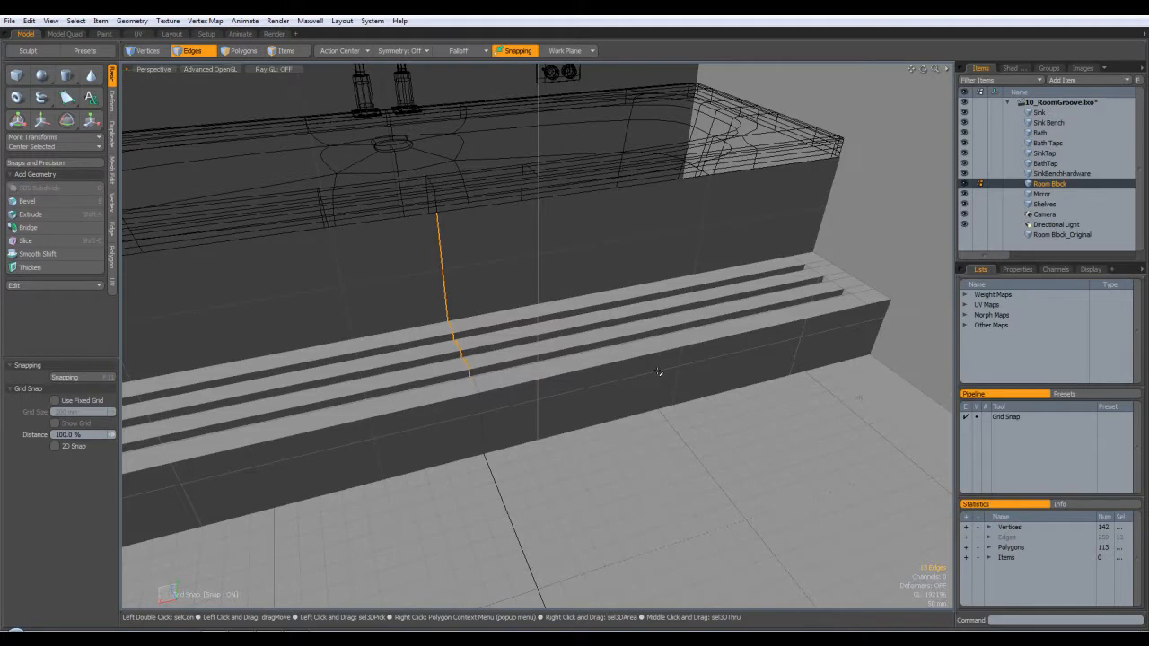
pyautogui.press('Up')
pyautogui.press('Up')
pyautogui.scroll(-6, 658, 371)
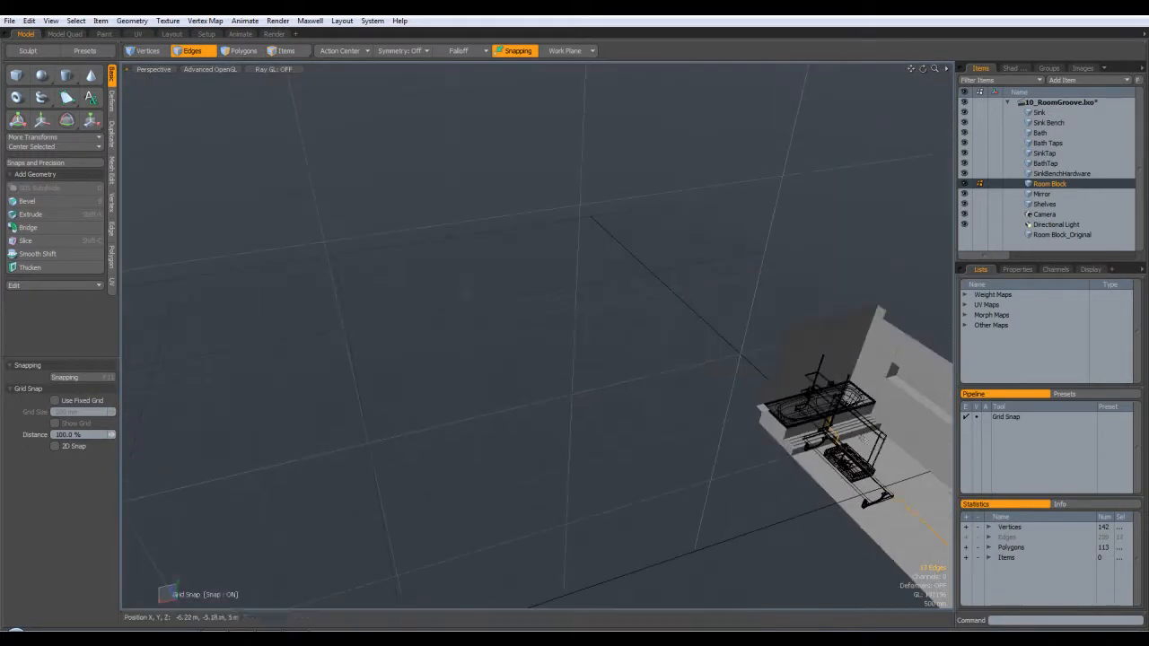
pyautogui.scroll(3, 853, 440)
pyautogui.keyDown('alt'); pyautogui.moveTo(826, 485); pyautogui.dragTo(520, 225); pyautogui.keyUp('alt')
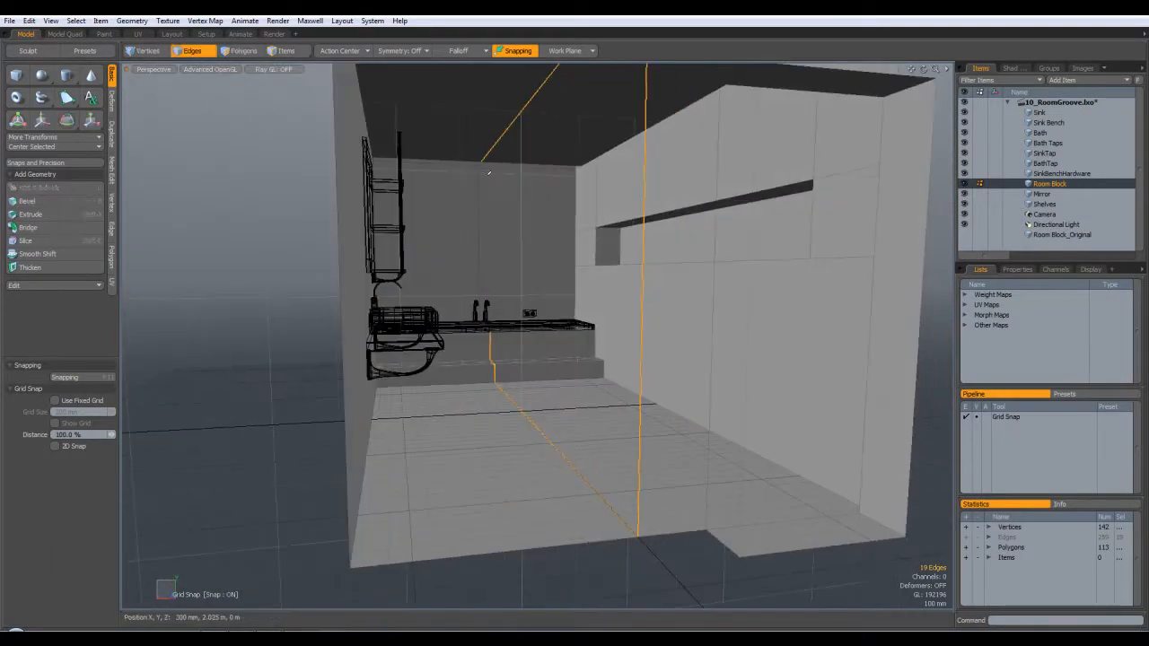
# Add the centre slice edges on the wall behind the bath to complete the loop around the room
pyautogui.scroll(4, 503, 269)
pyautogui.scroll(4, 532, 461)
pyautogui.keyDown('alt'); pyautogui.moveTo(508, 593); pyautogui.dragTo(463, 466); pyautogui.keyUp('alt')
pyautogui.keyDown('alt'); pyautogui.moveTo(511, 321); pyautogui.dragTo(569, 144); pyautogui.keyUp('alt')
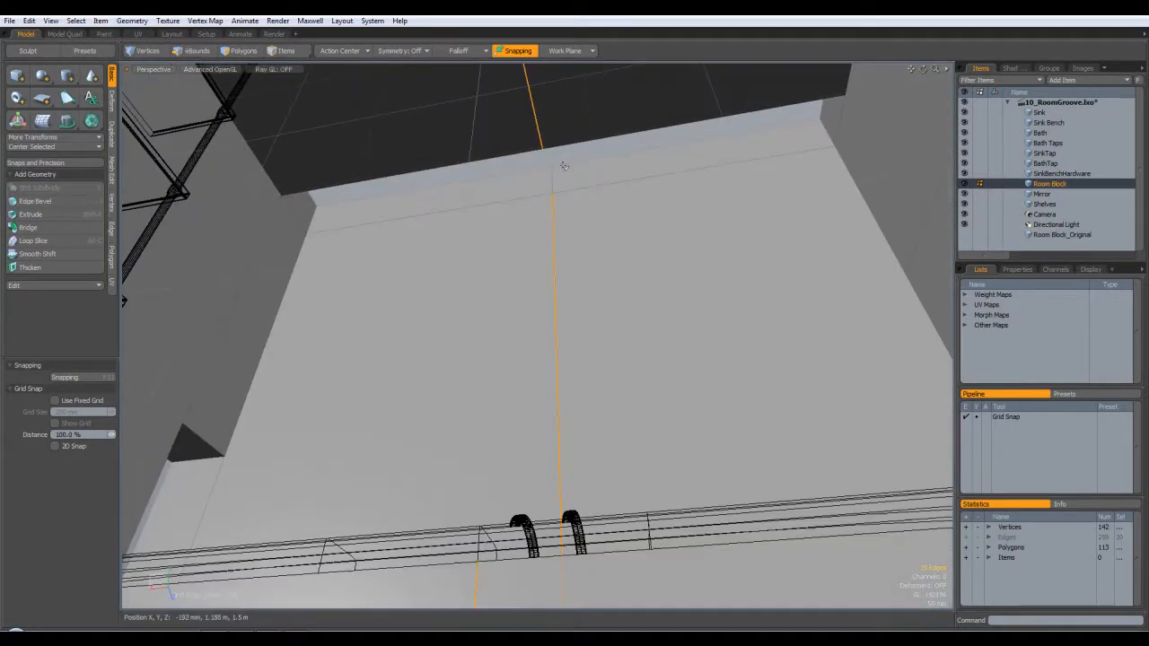
pyautogui.keyDown('alt'); pyautogui.moveTo(537, 180); pyautogui.dragTo(808, 337); pyautogui.keyUp('alt')
pyautogui.keyDown('alt'); pyautogui.moveTo(614, 433); pyautogui.dragTo(459, 266); pyautogui.keyUp('alt')
# Apply Edge Bevel to the centre edge loop with snapping off and inset it by 200 mm
pyautogui.press('b')
pyautogui.keyDown('alt'); pyautogui.moveTo(637, 505); pyautogui.dragTo(752, 566); pyautogui.keyUp('alt')
pyautogui.click(772, 585)
pyautogui.keyDown('alt'); pyautogui.keyDown('shift'); pyautogui.moveTo(779, 467); pyautogui.dragTo(639, 339); pyautogui.keyUp('shift'); pyautogui.keyUp('alt')
pyautogui.moveTo(639, 340)
pyautogui.keyDown('alt'); pyautogui.mouseDown()
pyautogui.moveTo(538, 328)
pyautogui.moveTo(628, 359)
pyautogui.mouseUp(); pyautogui.keyUp('alt')
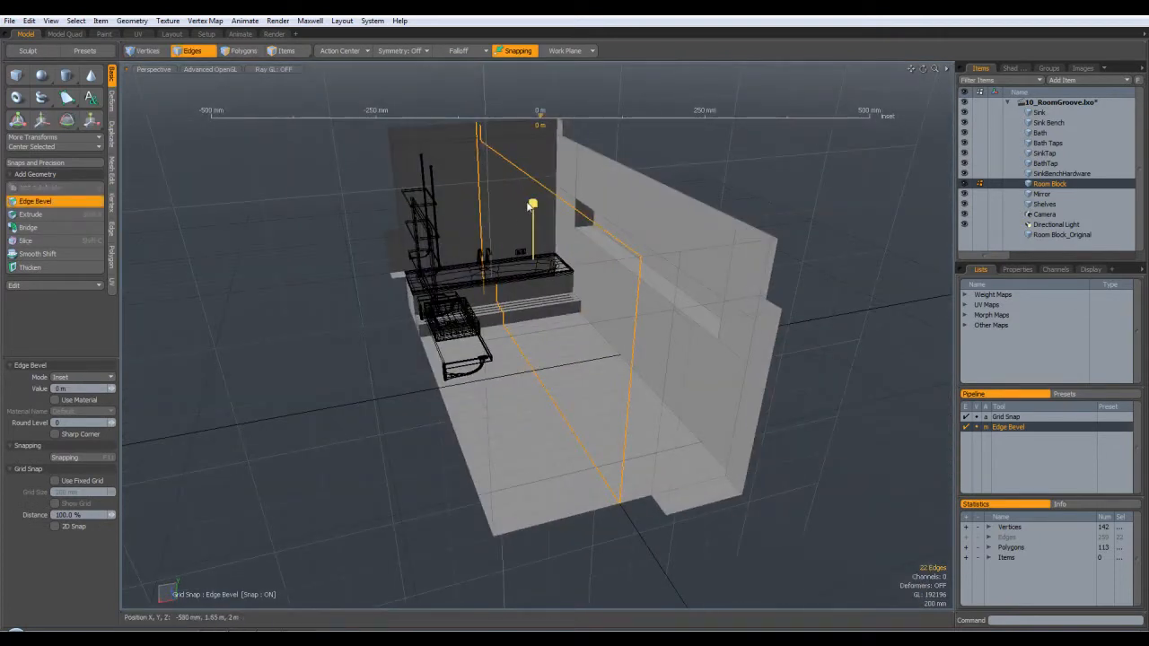
pyautogui.press('x')
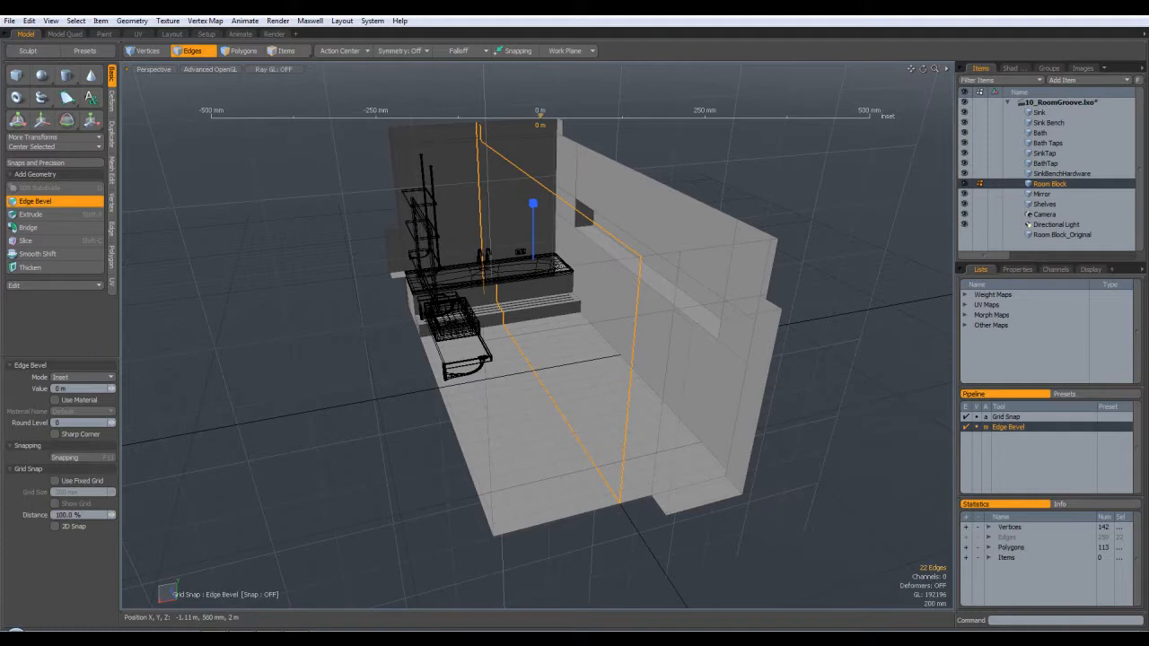
pyautogui.keyDown('alt'); pyautogui.moveTo(705, 322); pyautogui.dragTo(543, 231); pyautogui.keyUp('alt')
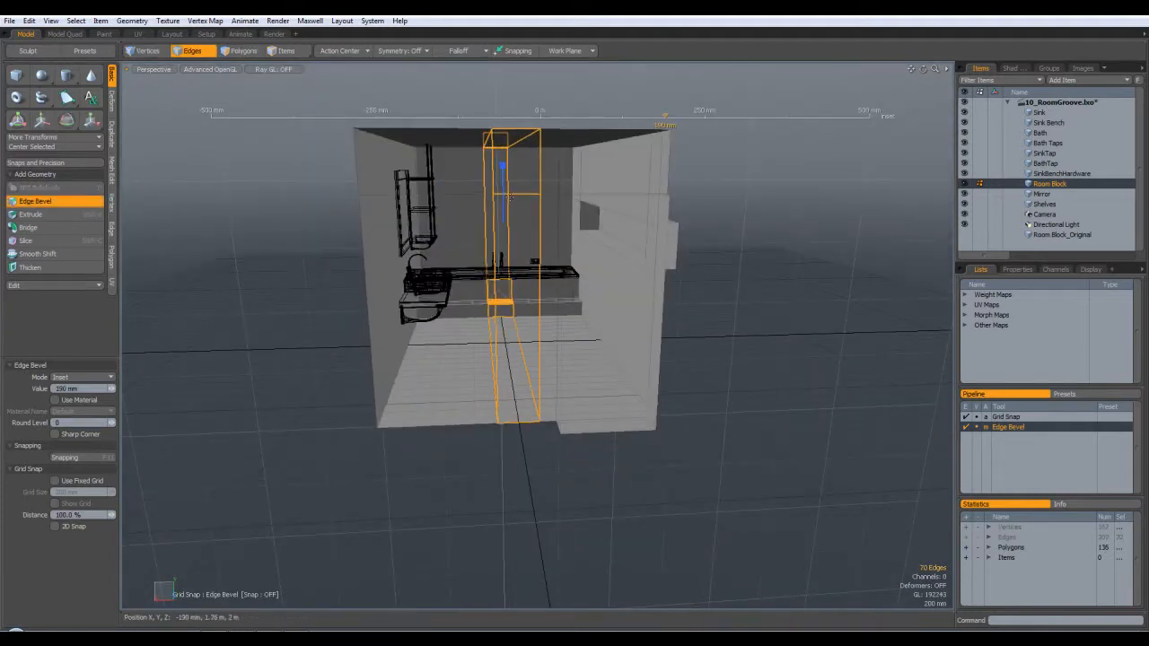
pyautogui.scroll(8, 489, 274)
pyautogui.keyDown('alt'); pyautogui.moveTo(516, 415); pyautogui.dragTo(718, 339); pyautogui.keyUp('alt')
pyautogui.keyDown('alt'); pyautogui.moveTo(592, 328); pyautogui.dragTo(588, 275); pyautogui.keyUp('alt')
pyautogui.keyDown('alt'); pyautogui.moveTo(504, 383); pyautogui.dragTo(652, 289); pyautogui.keyUp('alt')
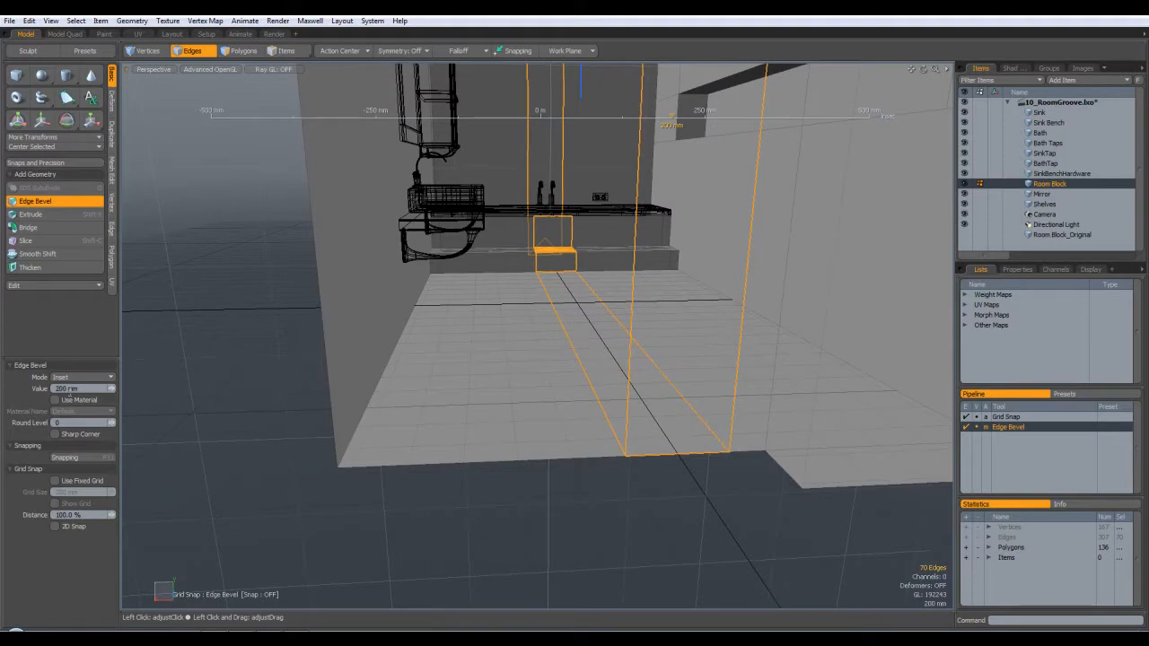
# Set the Edge Bevel value to 6" (152.4 mm), finish the bevel and clear the edge selection
pyautogui.keyDown('alt'); pyautogui.moveTo(416, 427); pyautogui.dragTo(552, 390); pyautogui.keyUp('alt')
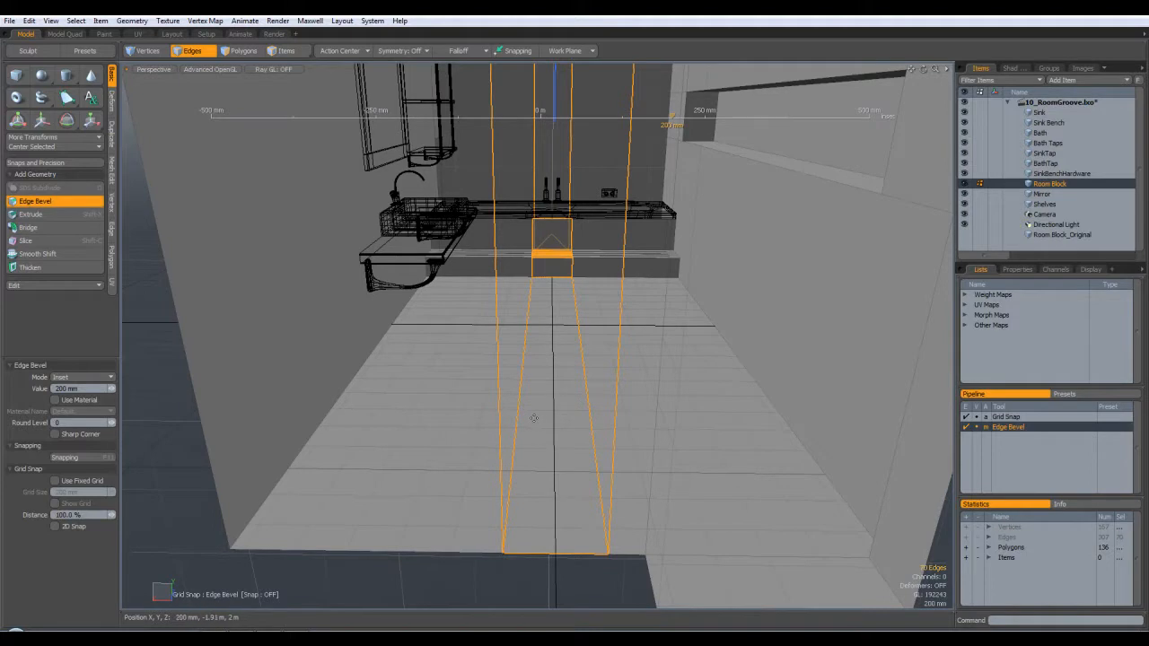
pyautogui.keyDown('alt'); pyautogui.moveTo(559, 428); pyautogui.dragTo(547, 348); pyautogui.keyUp('alt')
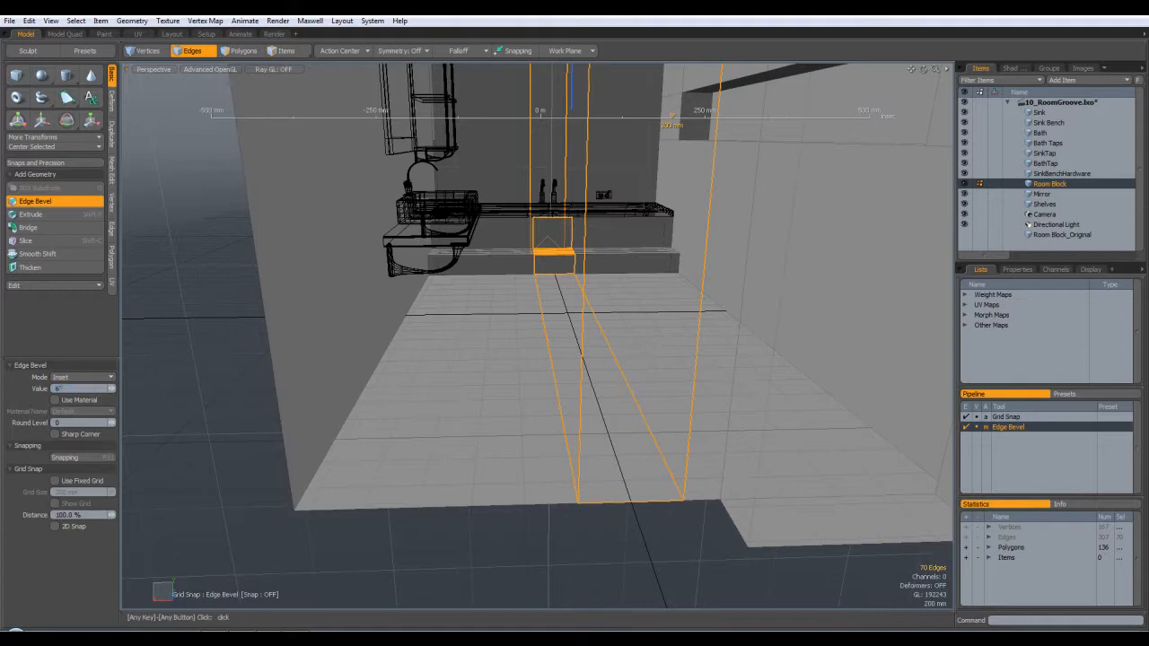
pyautogui.press('Return')
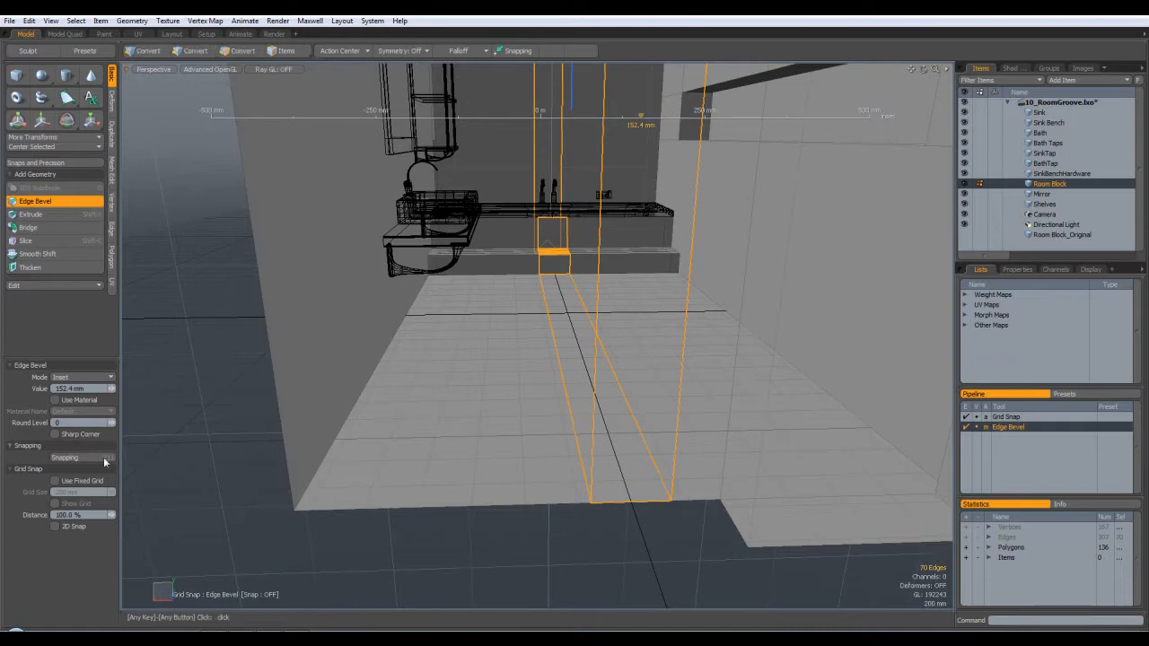
pyautogui.keyDown('alt'); pyautogui.moveTo(490, 418); pyautogui.dragTo(511, 395); pyautogui.keyUp('alt')
pyautogui.press('q')
pyautogui.click(608, 456)
pyautogui.click(192, 50)
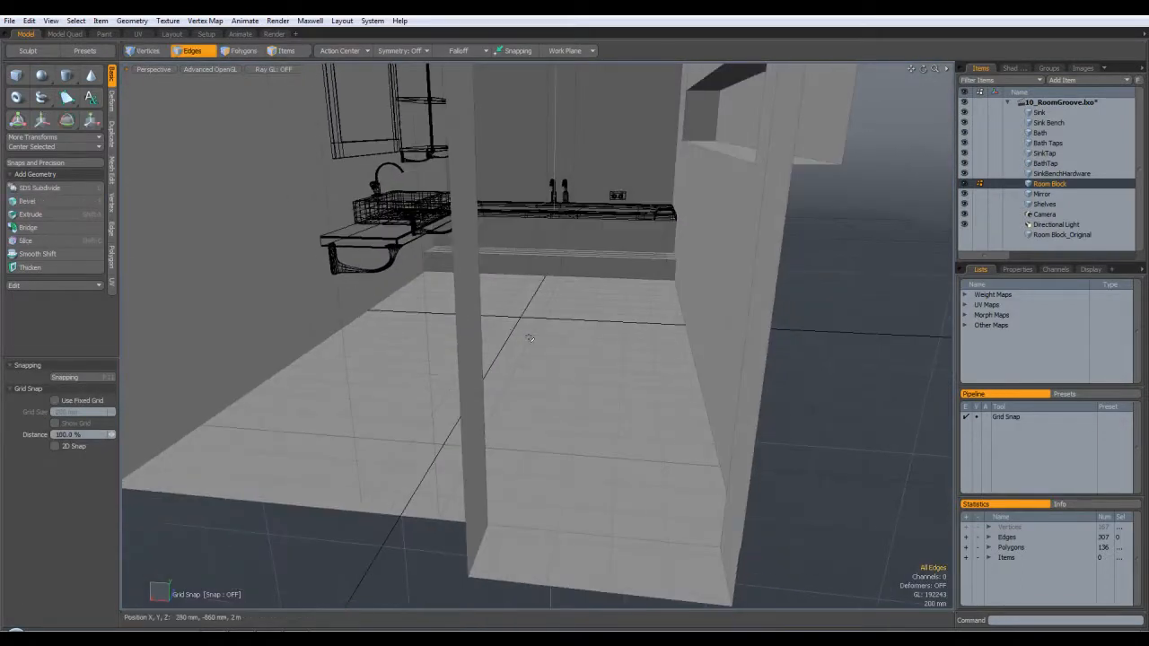
# Select and delete the Room Block polygons hidden underneath the bath, and return to edge selection
pyautogui.keyDown('alt'); pyautogui.moveTo(557, 235); pyautogui.dragTo(718, 422); pyautogui.keyUp('alt')
pyautogui.press('3')
pyautogui.click(569, 263)
pyautogui.keyDown('shift'); pyautogui.click(495, 173); pyautogui.keyUp('shift')
pyautogui.keyDown('alt'); pyautogui.moveTo(623, 233); pyautogui.dragTo(546, 301); pyautogui.keyUp('alt')
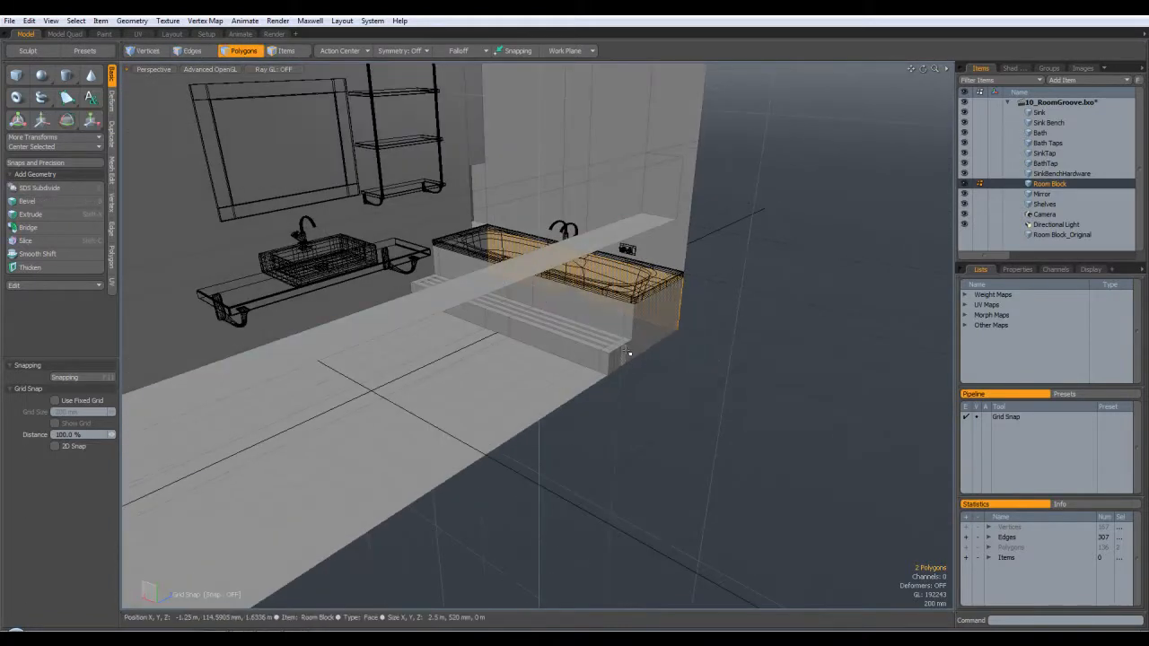
pyautogui.keyDown('alt'); pyautogui.moveTo(682, 329); pyautogui.dragTo(567, 218); pyautogui.keyUp('alt')
pyautogui.press('Delete')
pyautogui.click(538, 280)
pyautogui.press('Delete')
pyautogui.press('2')
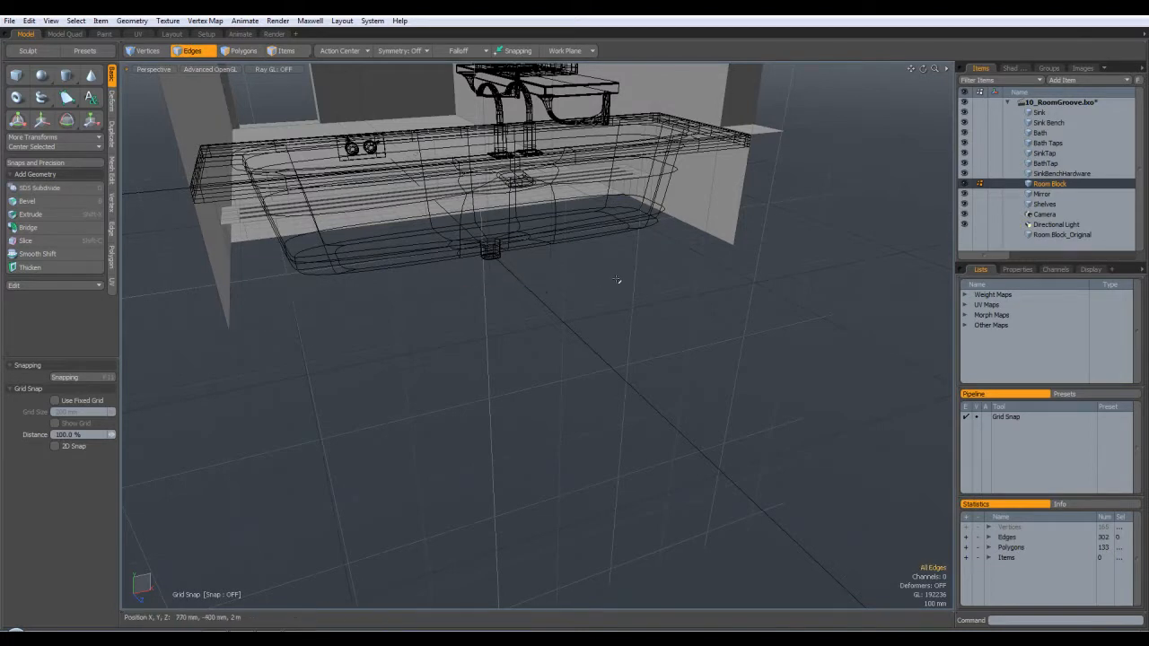
# Try selecting the bottom edges and the two middle vertices of the wall behind the bath
pyautogui.click(497, 278)
pyautogui.click(502, 285)
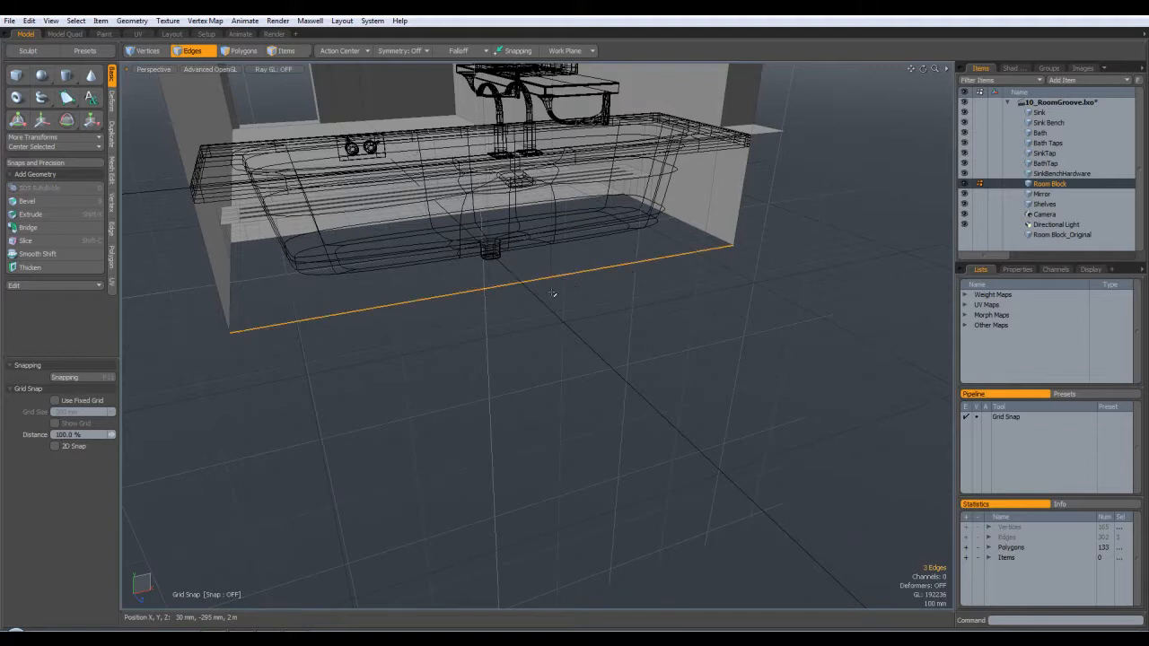
pyautogui.click(146, 50)
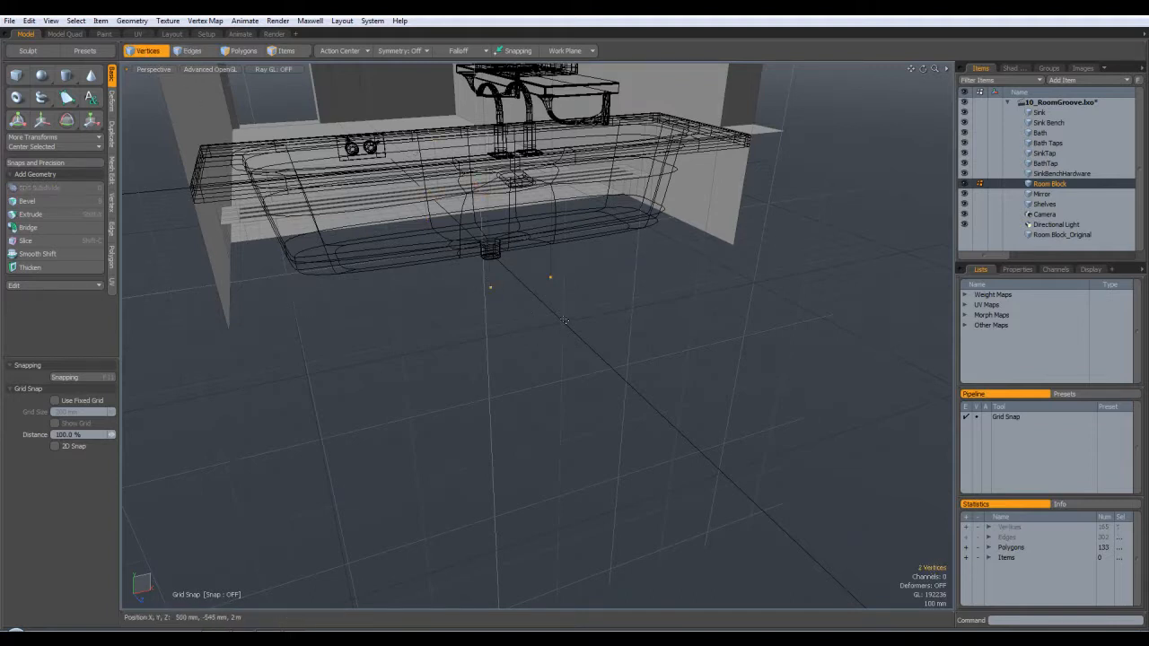
pyautogui.keyDown('alt'); pyautogui.moveTo(477, 292); pyautogui.dragTo(733, 281); pyautogui.keyUp('alt')
pyautogui.hotkey('ctrl', 'z')
pyautogui.keyDown('alt'); pyautogui.moveTo(669, 236); pyautogui.dragTo(513, 289); pyautogui.keyUp('alt')
pyautogui.click(192, 51)
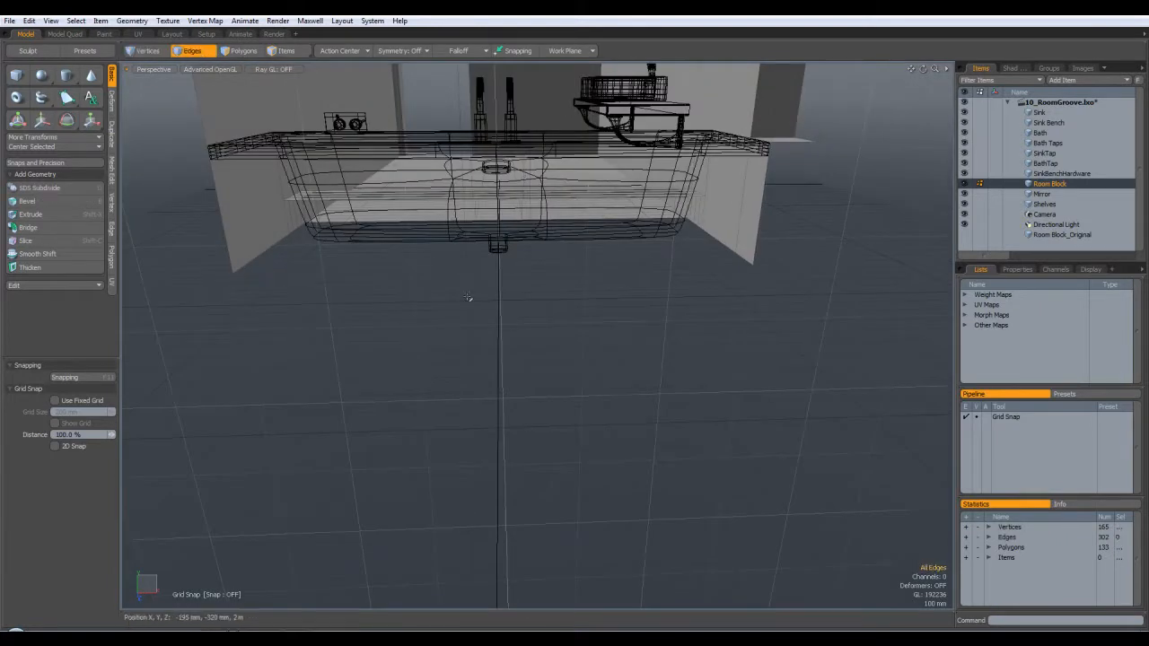
pyautogui.click(156, 53)
pyautogui.keyDown('alt'); pyautogui.moveTo(420, 286); pyautogui.dragTo(493, 317); pyautogui.keyUp('alt')
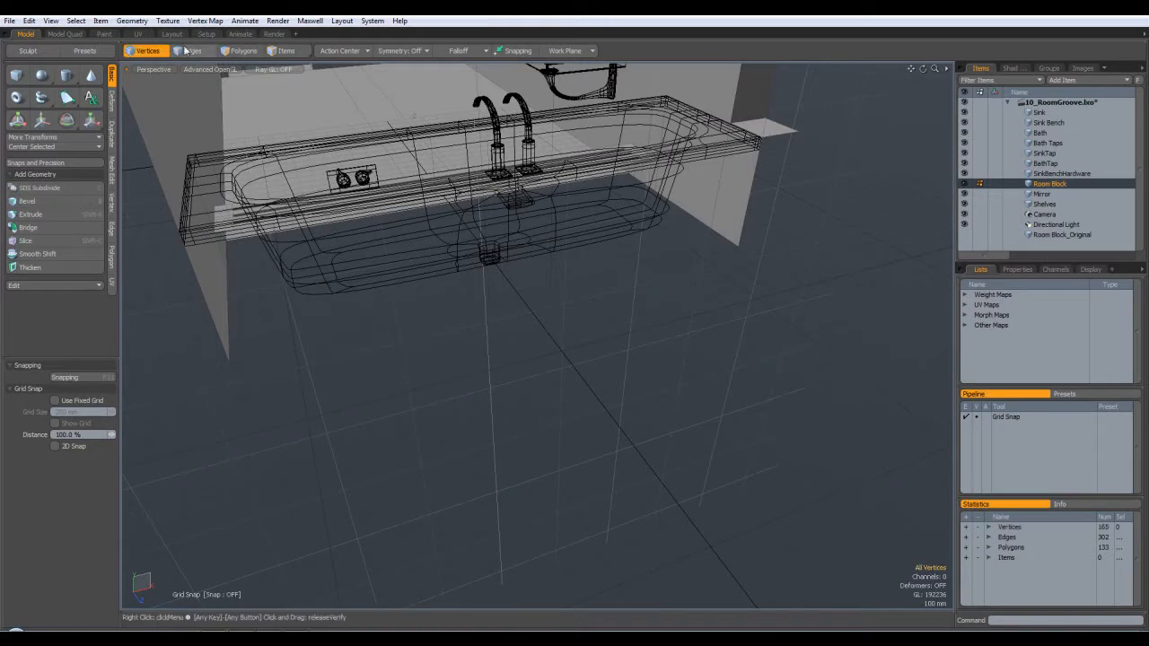
pyautogui.press('2')
# Examine the edges of the wall behind the bath and the opening beneath it by picking single edges from several angles
pyautogui.keyDown('alt'); pyautogui.moveTo(427, 253); pyautogui.dragTo(633, 226); pyautogui.keyUp('alt')
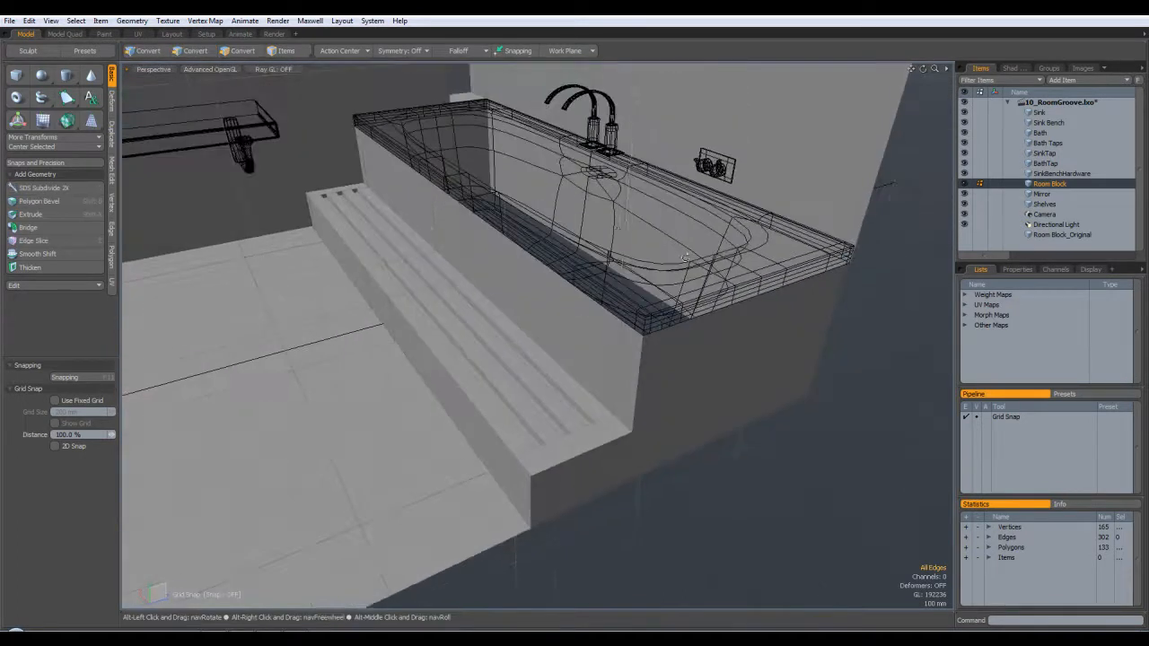
pyautogui.click(632, 224)
pyautogui.keyDown('alt'); pyautogui.moveTo(750, 240); pyautogui.dragTo(526, 260); pyautogui.keyUp('alt')
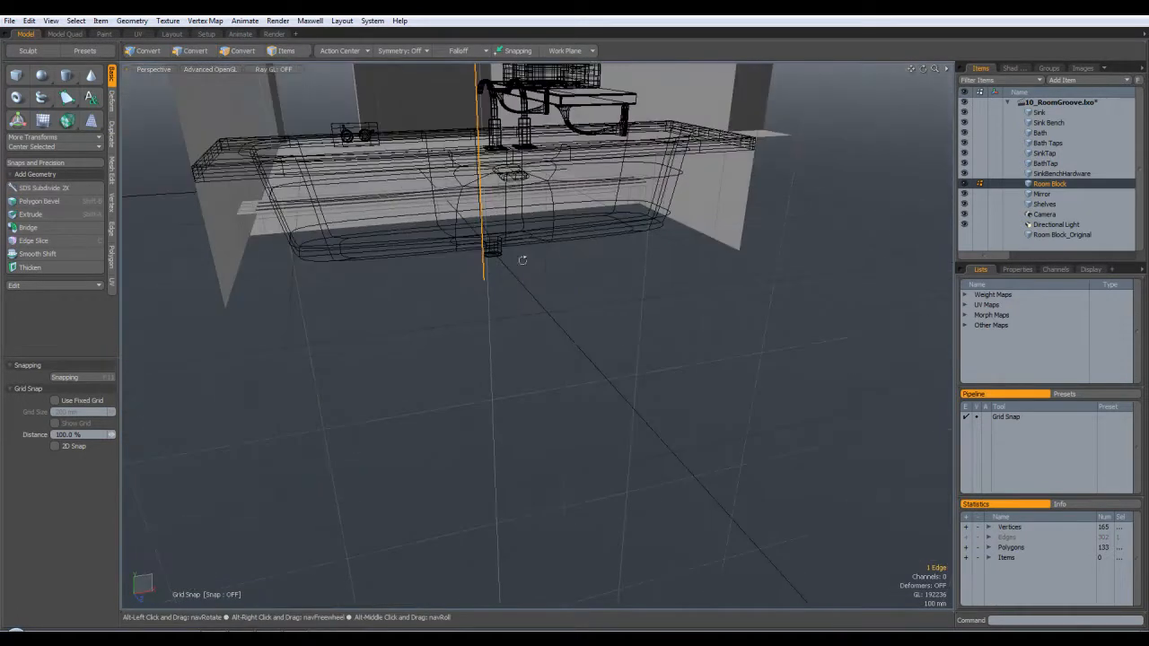
pyautogui.scroll(-6, 496, 333)
pyautogui.scroll(4, 497, 333)
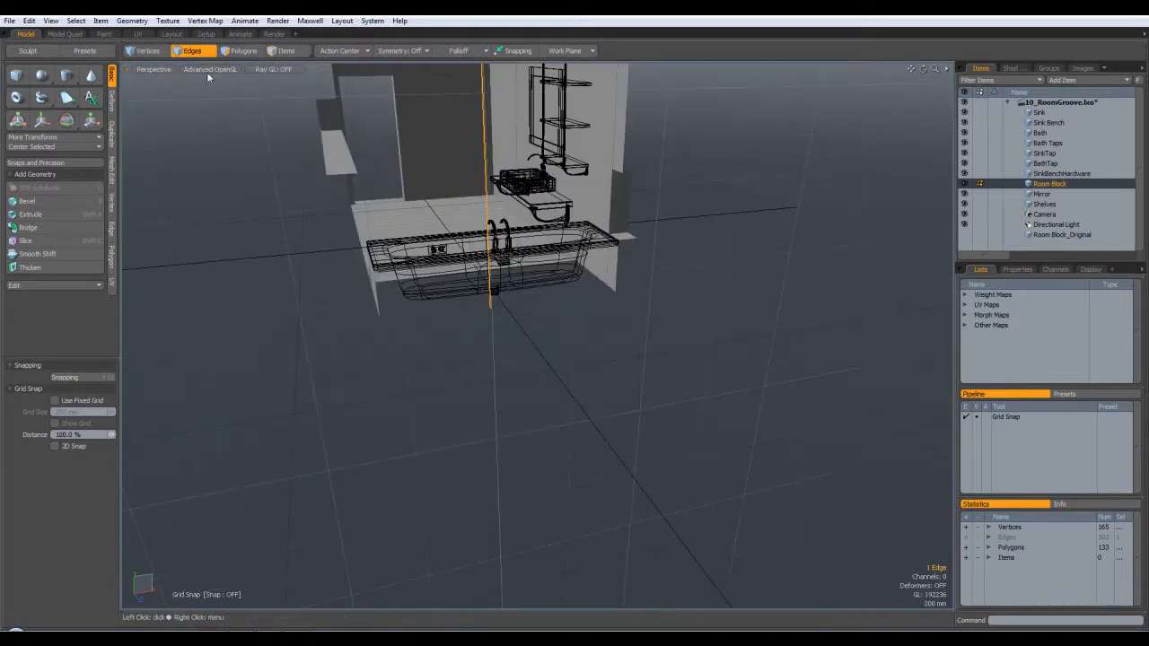
pyautogui.keyDown('alt'); pyautogui.moveTo(420, 316); pyautogui.dragTo(584, 307); pyautogui.keyUp('alt')
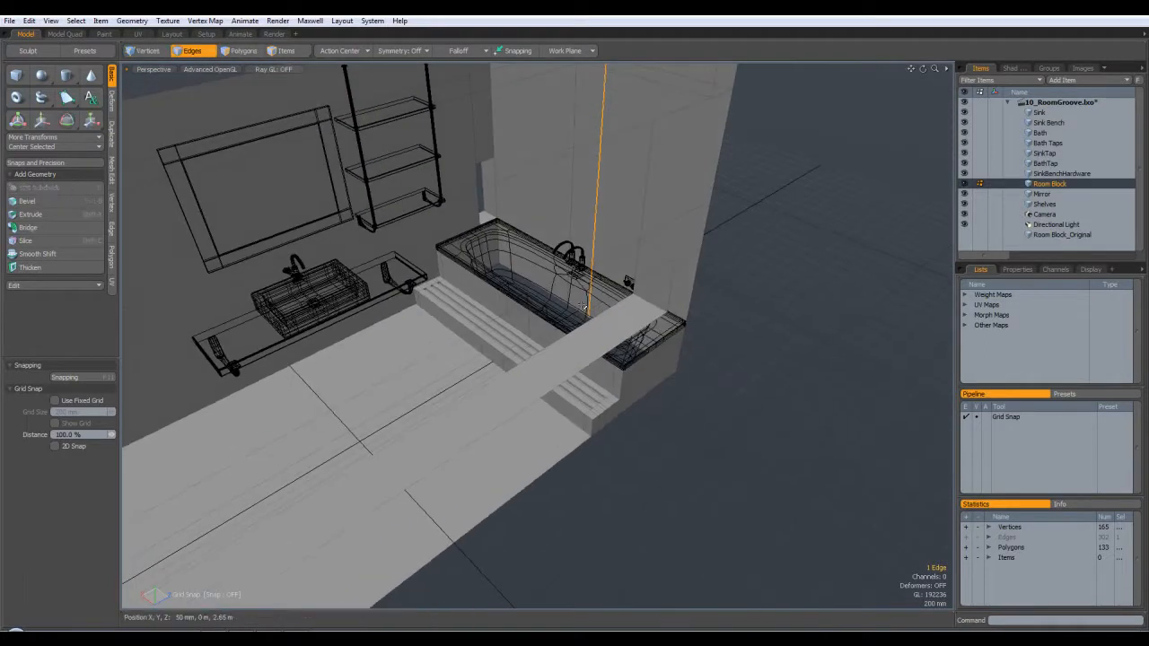
pyautogui.keyDown('alt'); pyautogui.moveTo(555, 269); pyautogui.dragTo(584, 304); pyautogui.keyUp('alt')
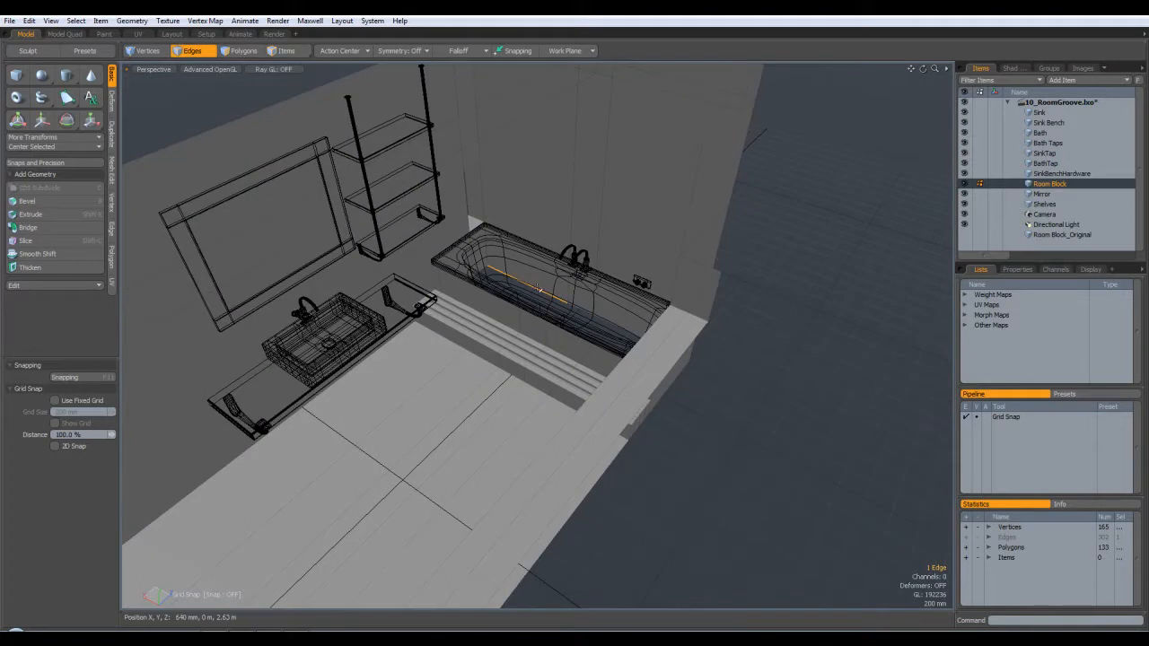
pyautogui.keyDown('alt'); pyautogui.moveTo(550, 228); pyautogui.dragTo(554, 130); pyautogui.keyUp('alt')
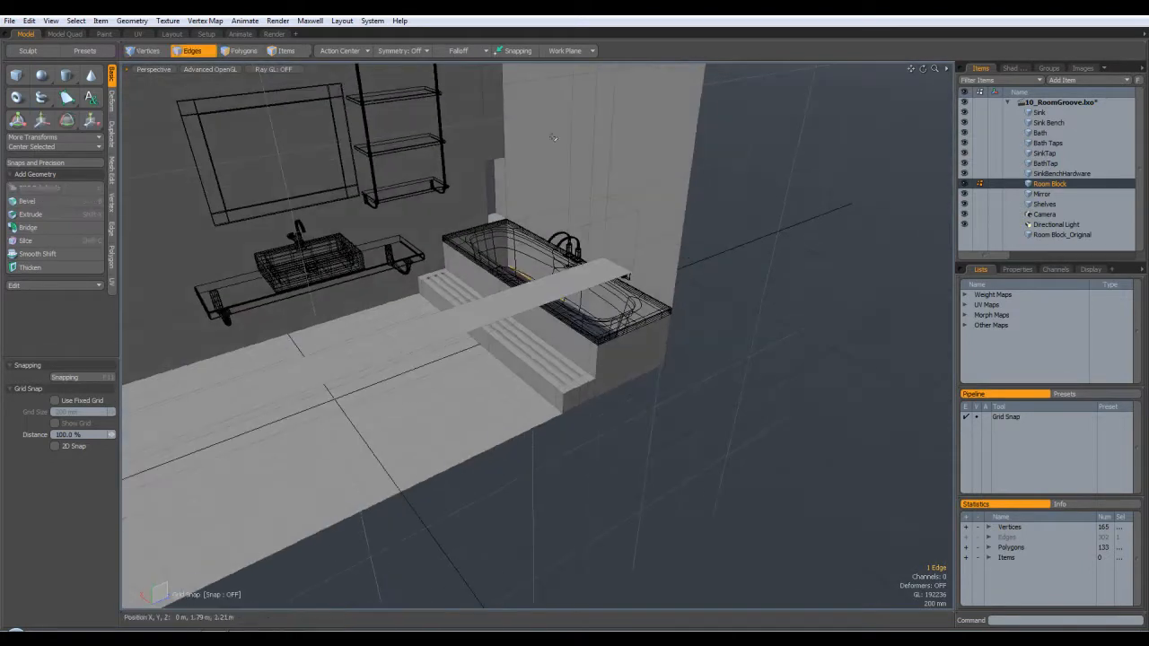
pyautogui.keyDown('alt'); pyautogui.moveTo(526, 168); pyautogui.dragTo(546, 306); pyautogui.keyUp('alt')
pyautogui.scroll(-5, 502, 285)
pyautogui.scroll(4, 557, 364)
pyautogui.keyDown('alt'); pyautogui.moveTo(529, 200); pyautogui.dragTo(584, 185); pyautogui.keyUp('alt')
pyautogui.scroll(4, 541, 179)
pyautogui.keyDown('alt'); pyautogui.moveTo(645, 404); pyautogui.dragTo(518, 381); pyautogui.keyUp('alt')
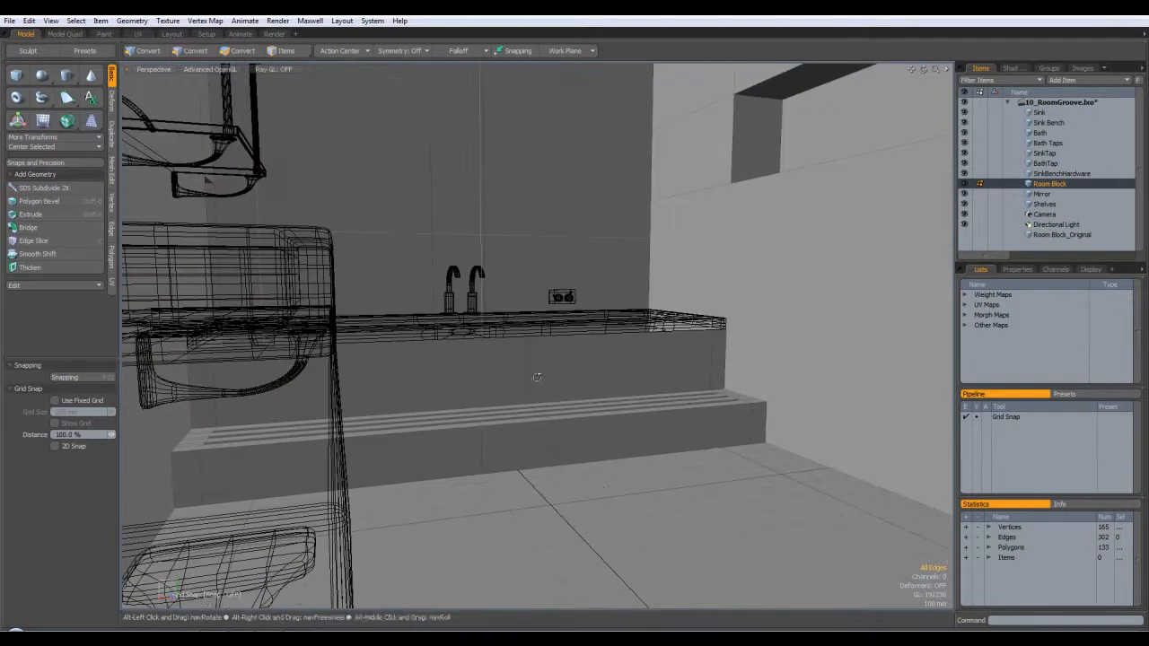
pyautogui.keyDown('alt'); pyautogui.moveTo(600, 481); pyautogui.dragTo(523, 206); pyautogui.keyUp('alt')
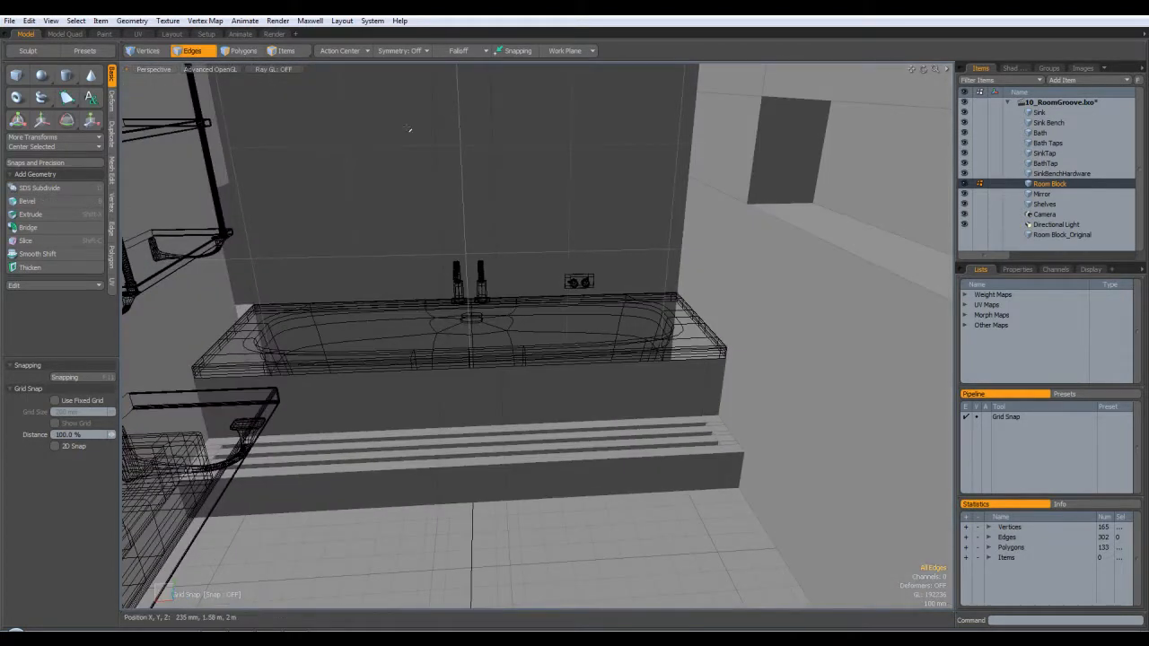
# In the perspective view, select the three polygons of the wall behind the bath
pyautogui.press('KP_2')
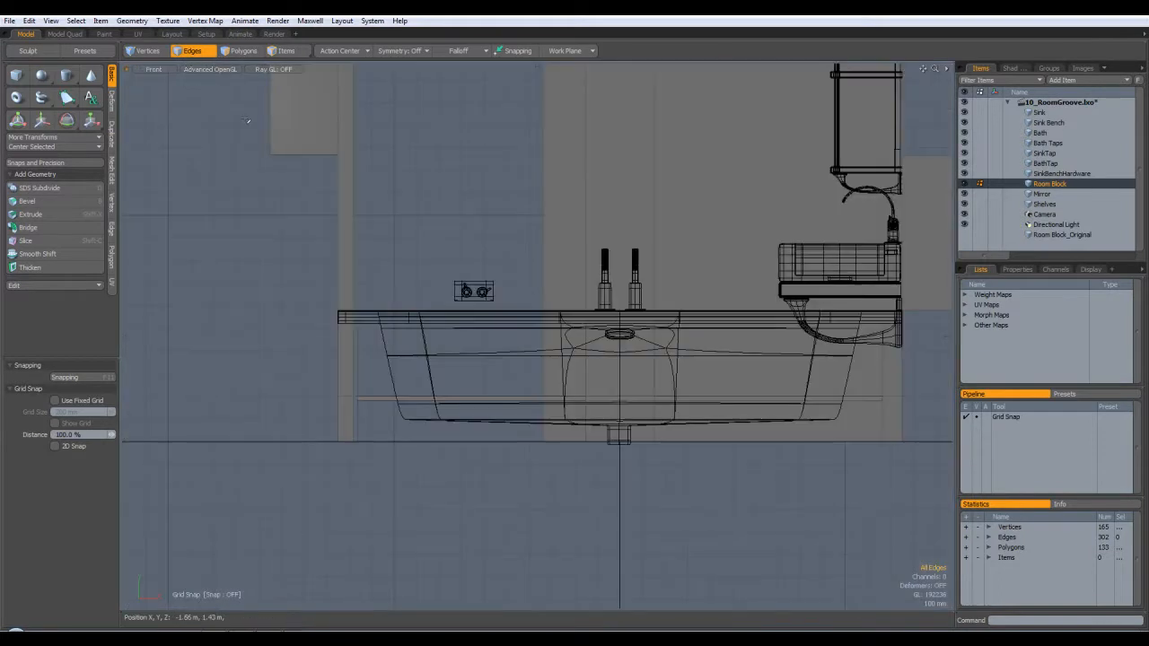
pyautogui.hotkey('ctrl', 'space')
pyautogui.click(275, 106)
pyautogui.click(239, 54)
pyautogui.moveTo(508, 153)
pyautogui.keyDown('alt'); pyautogui.mouseDown()
pyautogui.moveTo(518, 156)
pyautogui.moveTo(427, 225)
pyautogui.moveTo(439, 189)
pyautogui.mouseUp(); pyautogui.keyUp('alt')
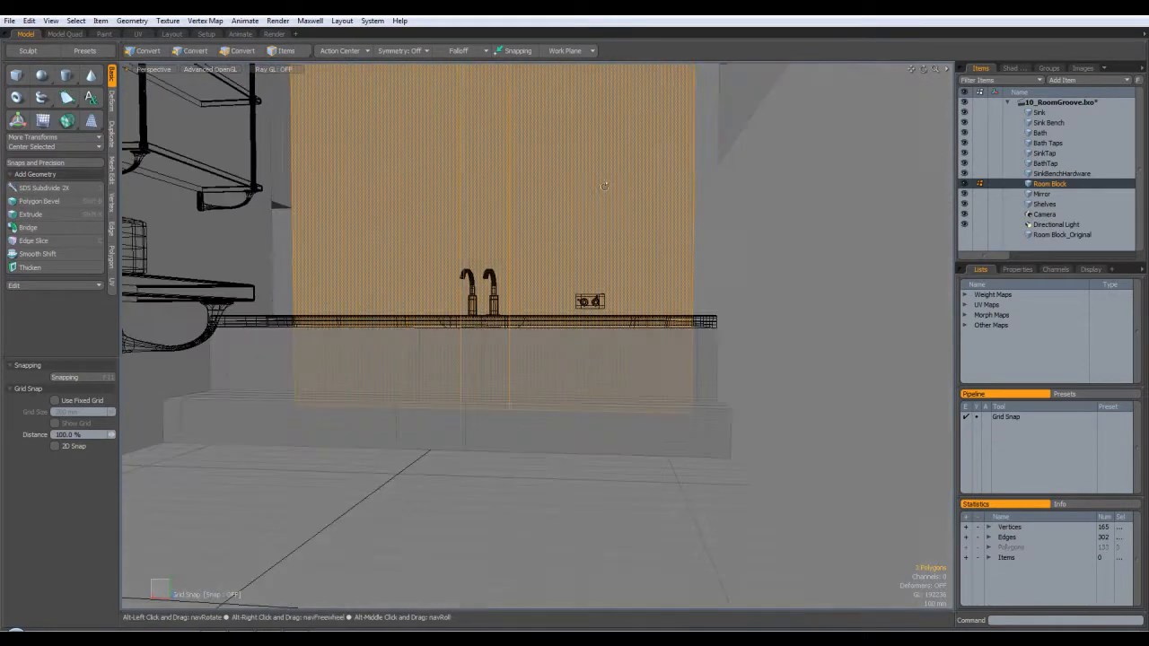
# Examine the selected bath wall, the floor's centre strip and the side walls in the top, front and perspective views
pyautogui.press('KP_1')
pyautogui.press('KP_2')
pyautogui.hotkey('ctrl', 'space')
pyautogui.click(633, 173)
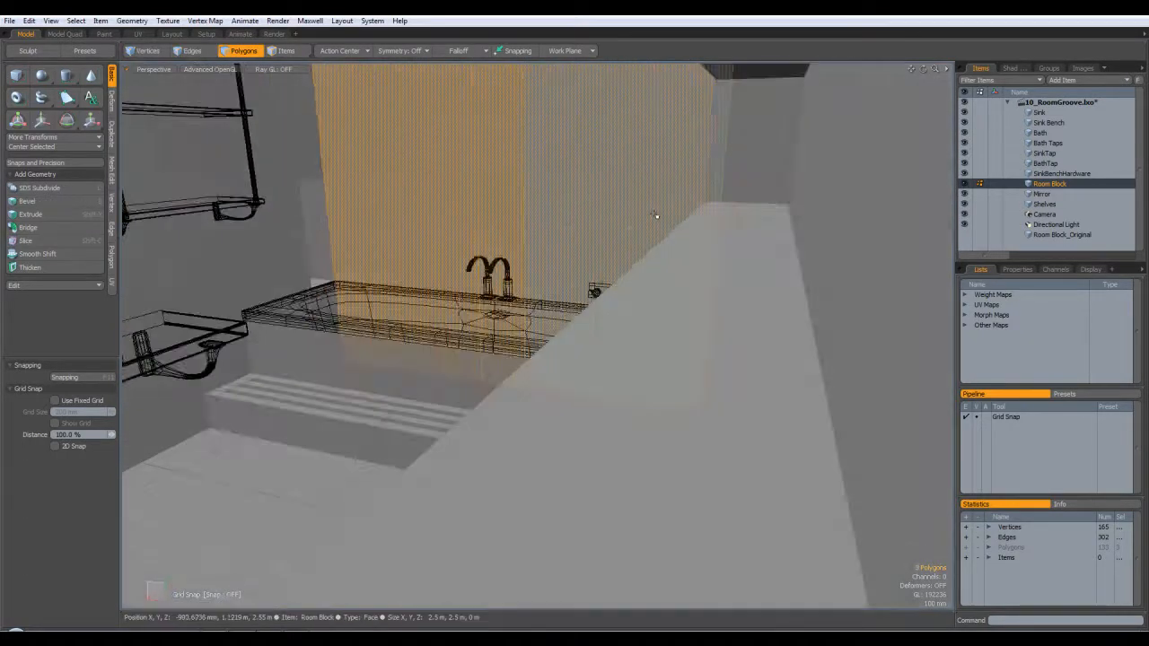
pyautogui.scroll(5, 607, 208)
pyautogui.keyDown('alt'); pyautogui.moveTo(605, 209); pyautogui.dragTo(646, 257); pyautogui.keyUp('alt')
pyautogui.keyDown('alt'); pyautogui.keyDown('shift'); pyautogui.moveTo(620, 314); pyautogui.dragTo(625, 296); pyautogui.keyUp('shift'); pyautogui.keyUp('alt')
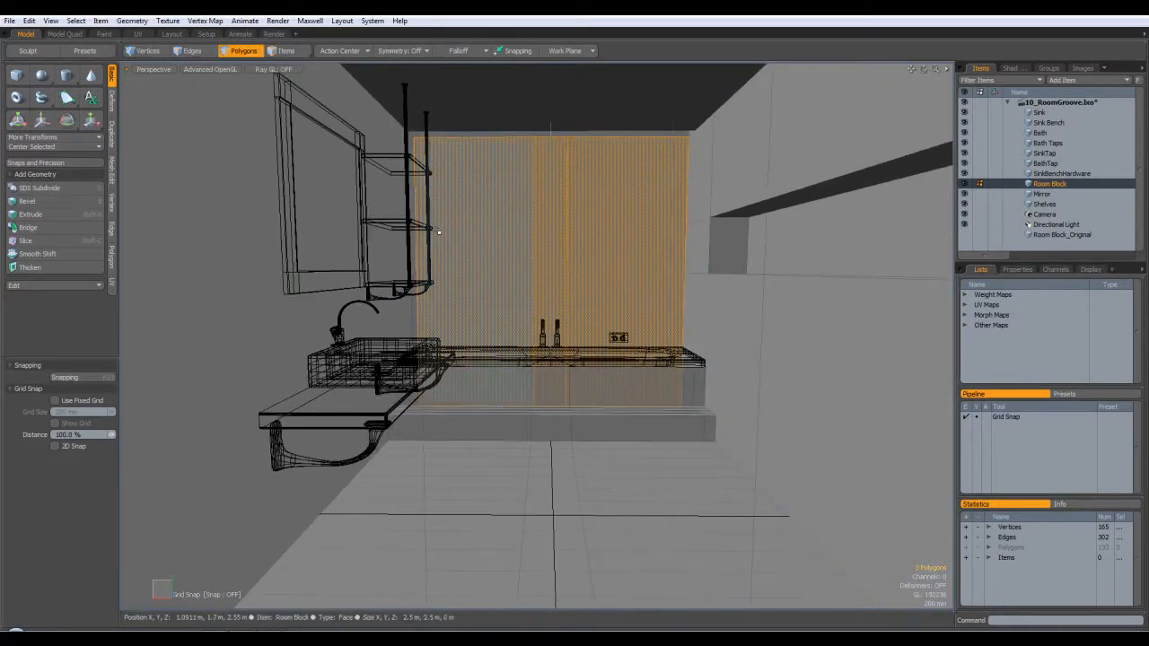
pyautogui.keyDown('alt'); pyautogui.moveTo(556, 230); pyautogui.dragTo(554, 252); pyautogui.keyUp('alt')
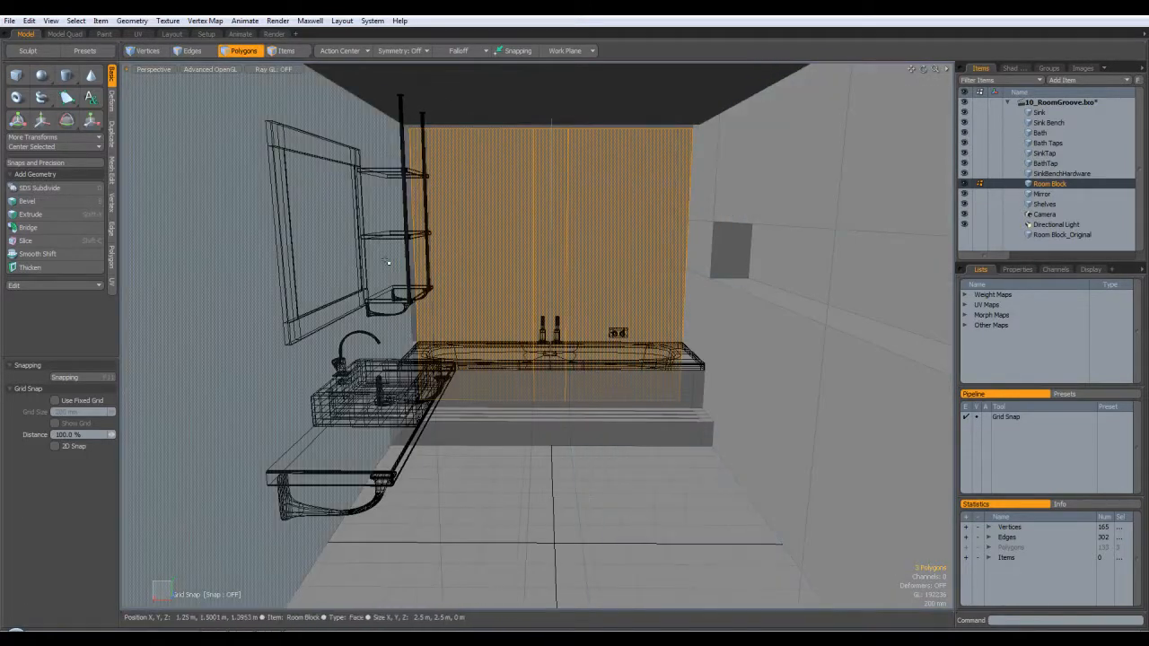
pyautogui.keyDown('ctrl'); pyautogui.keyDown('alt'); pyautogui.moveTo(691, 366); pyautogui.dragTo(594, 341); pyautogui.keyUp('alt'); pyautogui.keyUp('ctrl')
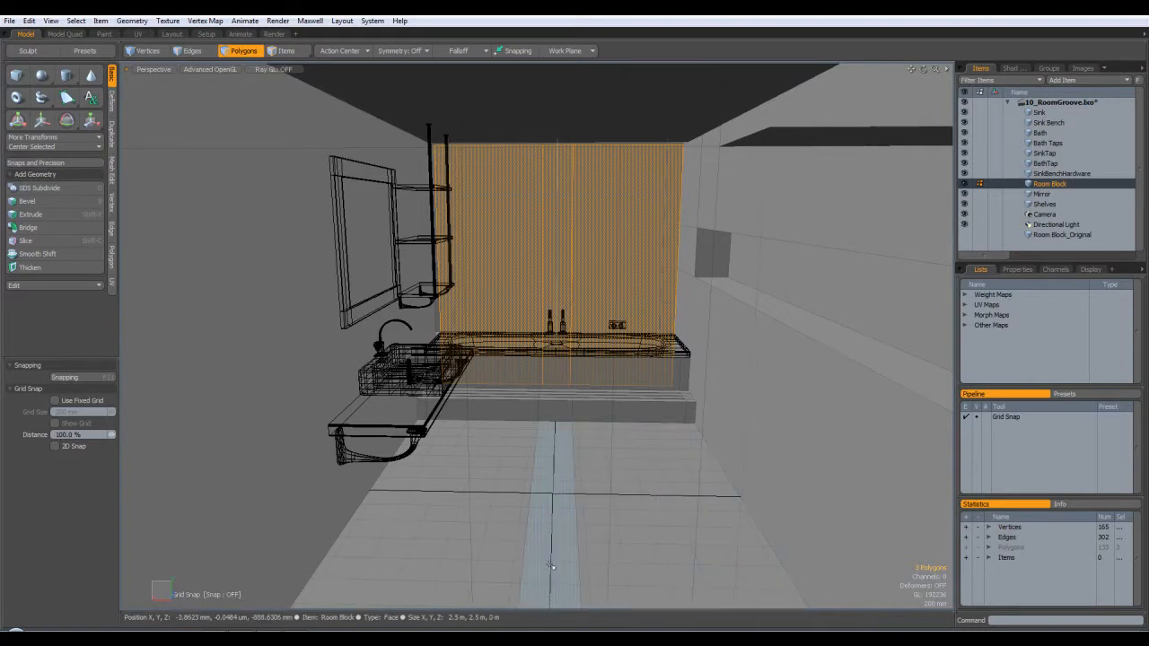
pyautogui.keyDown('alt'); pyautogui.moveTo(588, 300); pyautogui.dragTo(546, 225); pyautogui.keyUp('alt')
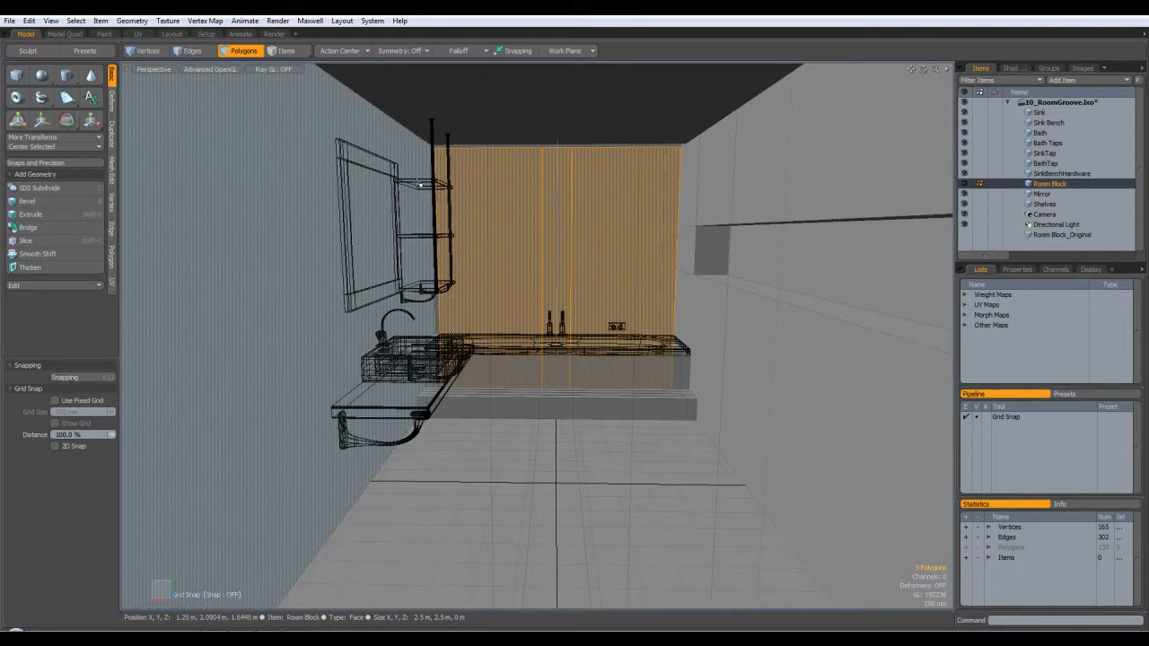
pyautogui.press('KP_1')
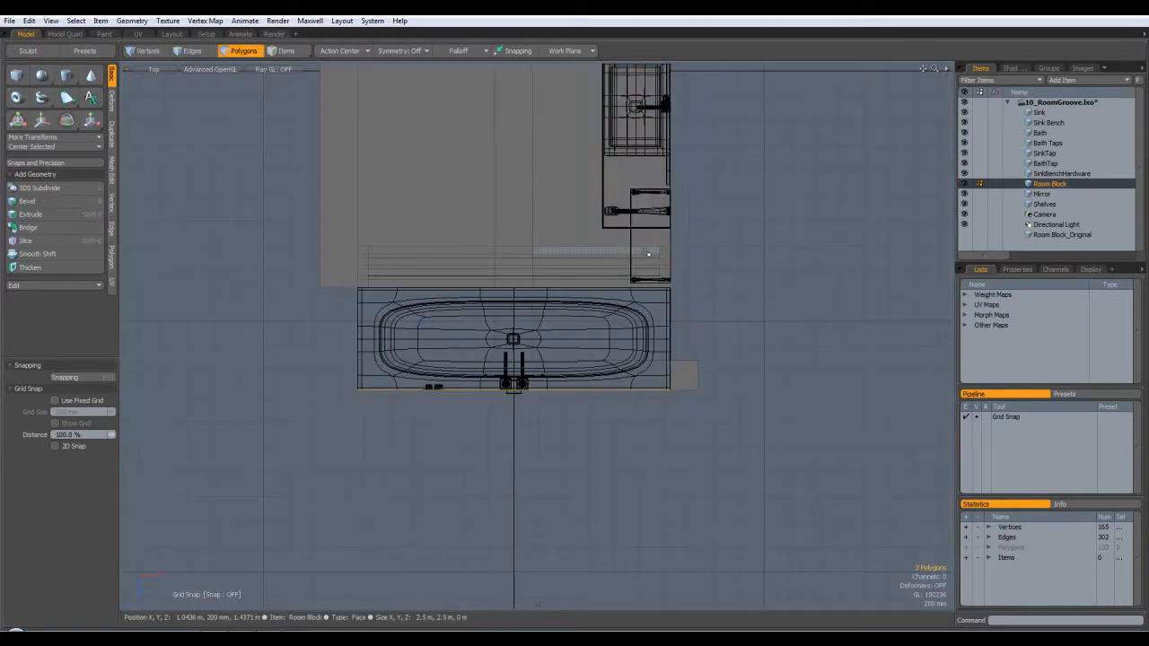
# Examine the selected bath-wall polygons in the right, front and perspective views
pyautogui.press('KP_3')
pyautogui.keyDown('alt'); pyautogui.keyDown('shift'); pyautogui.moveTo(580, 208); pyautogui.dragTo(563, 226); pyautogui.keyUp('shift'); pyautogui.keyUp('alt')
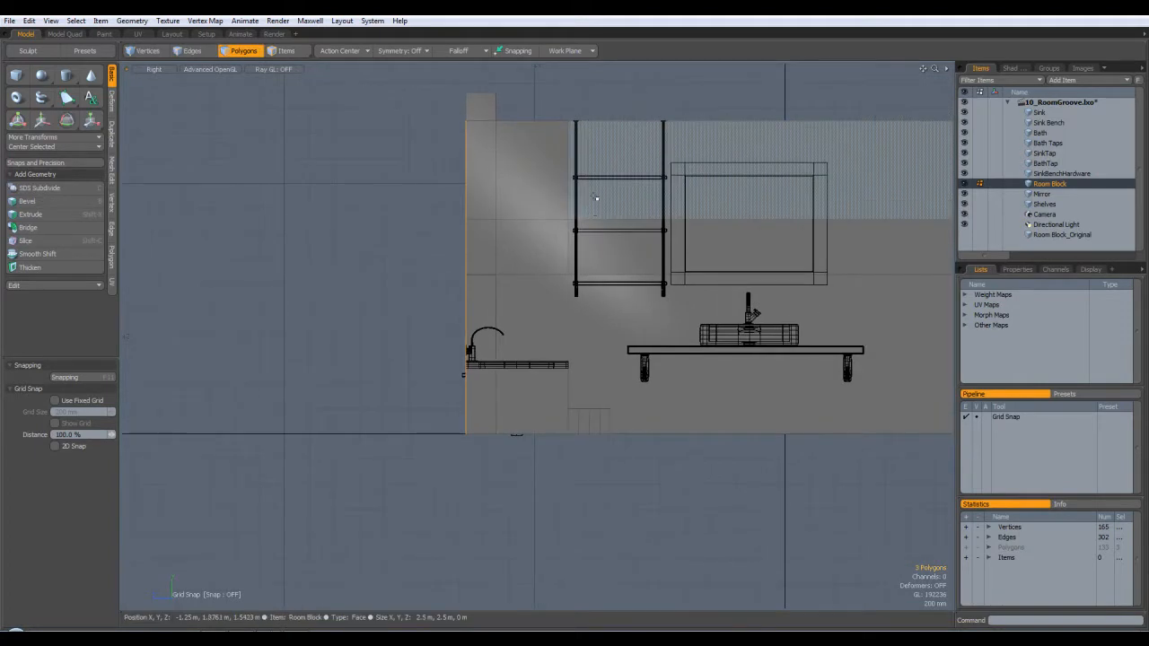
pyautogui.press('KP_1')
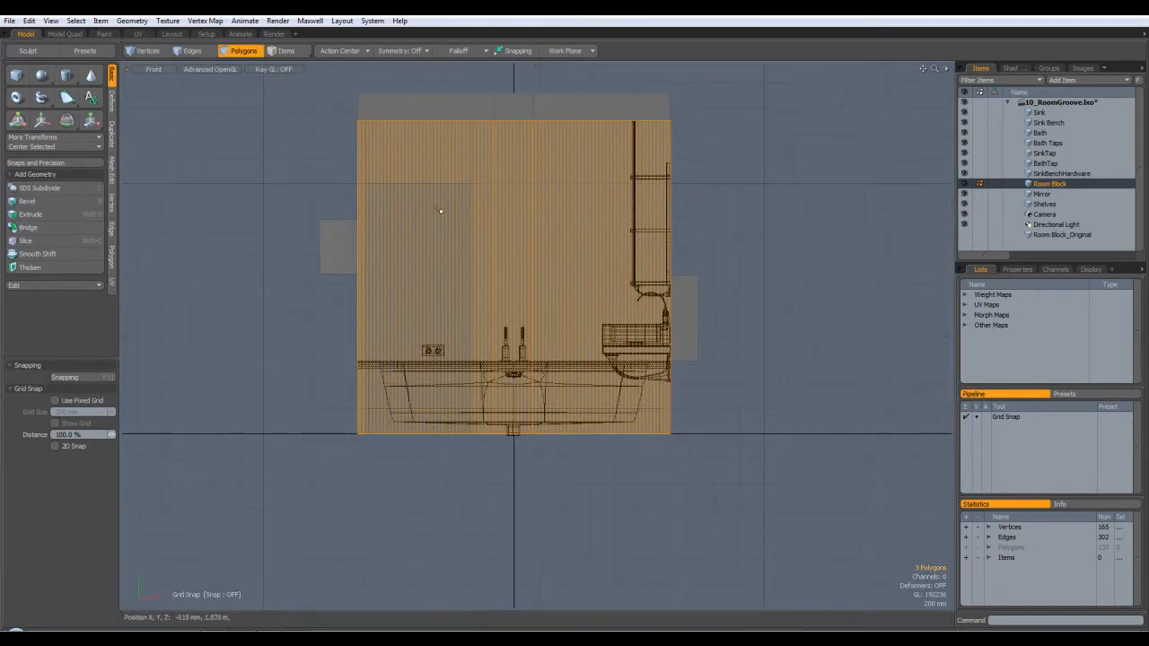
pyautogui.hotkey('ctrl', 'space')
pyautogui.click(485, 201)
pyautogui.keyDown('alt'); pyautogui.moveTo(484, 212); pyautogui.dragTo(572, 248); pyautogui.keyUp('alt')
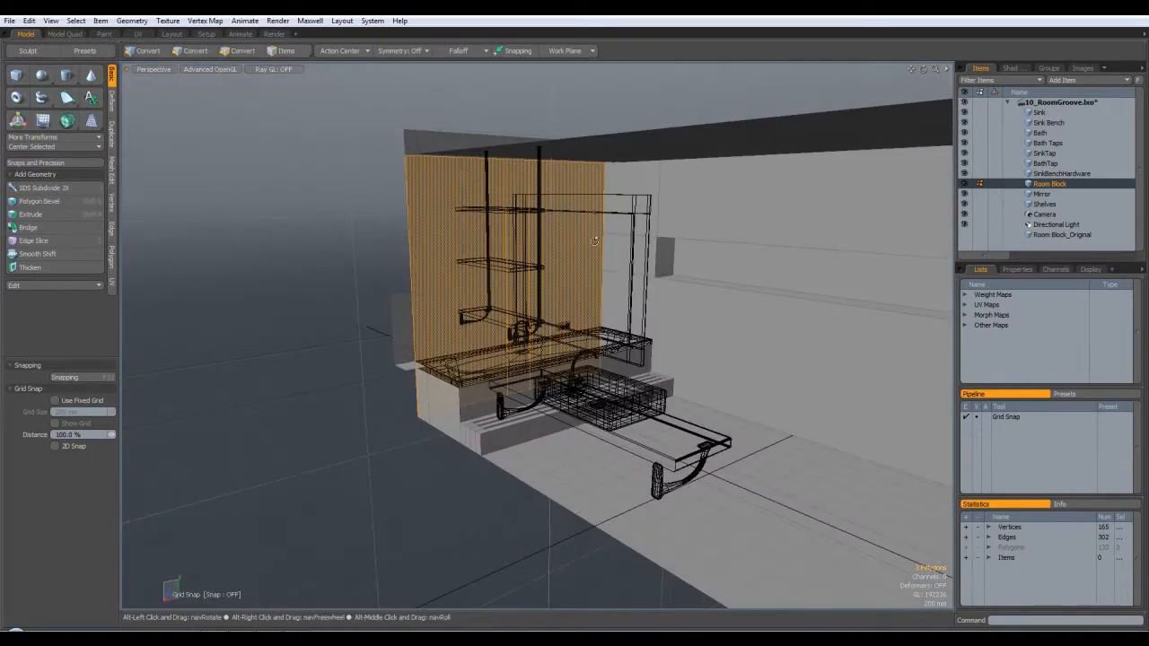
# With snapping on, slice the three selected bath-wall polygons horizontally at a height of 1.8 m in the front view
pyautogui.press('KP_1')
pyautogui.keyDown('alt'); pyautogui.keyDown('shift'); pyautogui.moveTo(673, 209); pyautogui.dragTo(674, 236); pyautogui.keyUp('shift'); pyautogui.keyUp('alt')
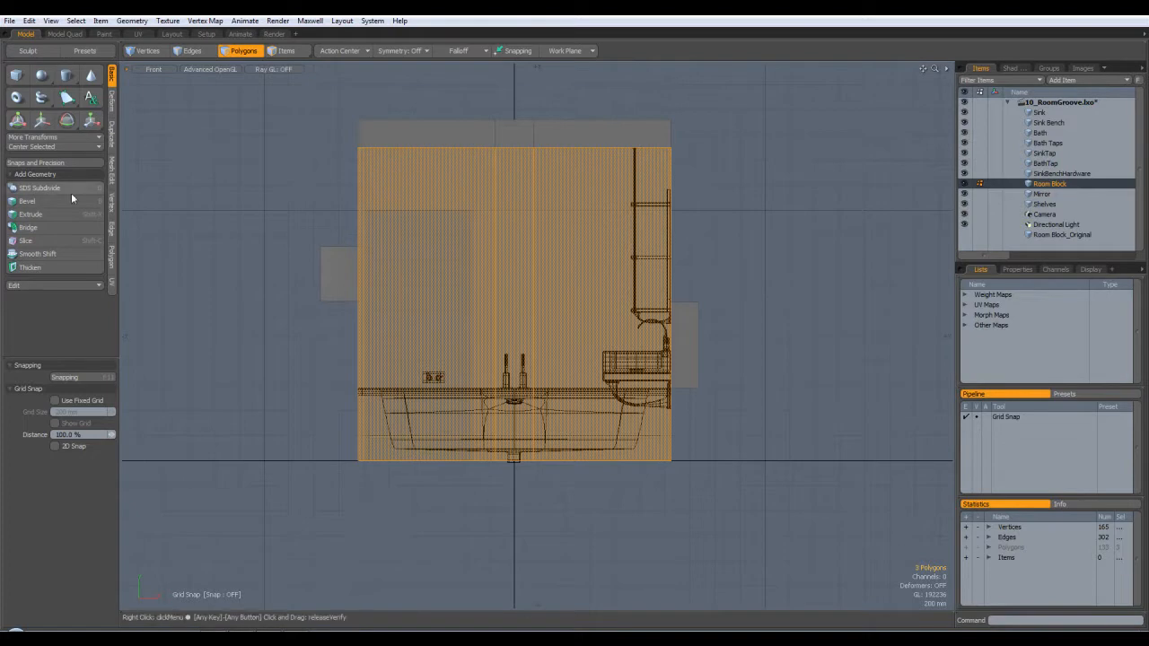
pyautogui.click(27, 241)
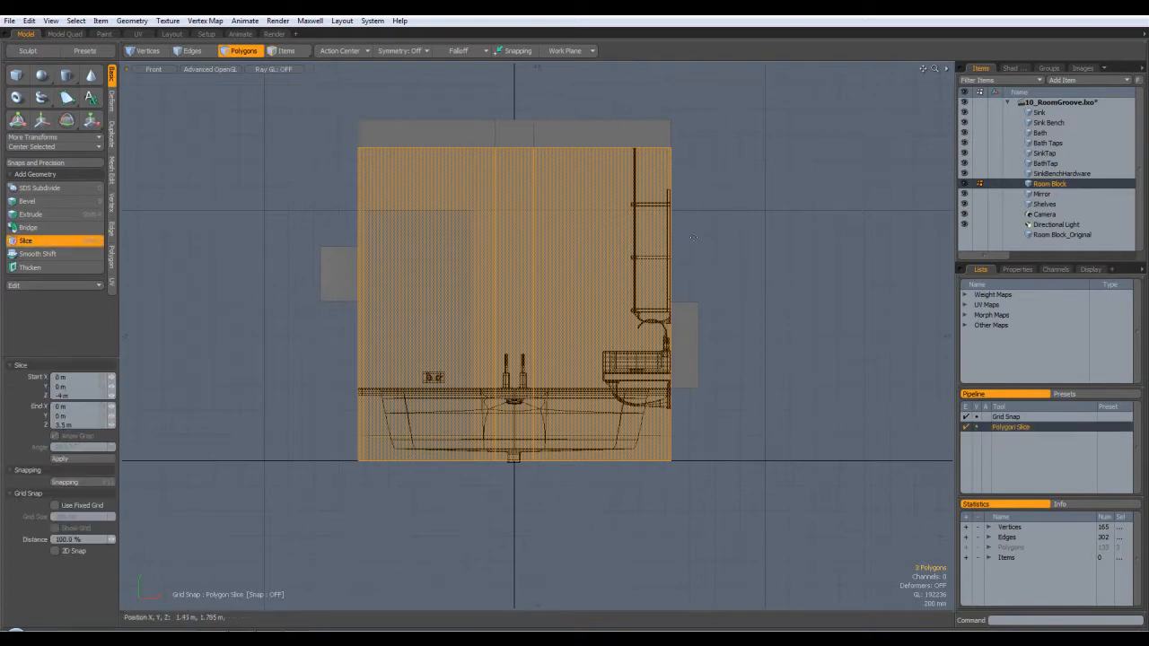
pyautogui.click(517, 49)
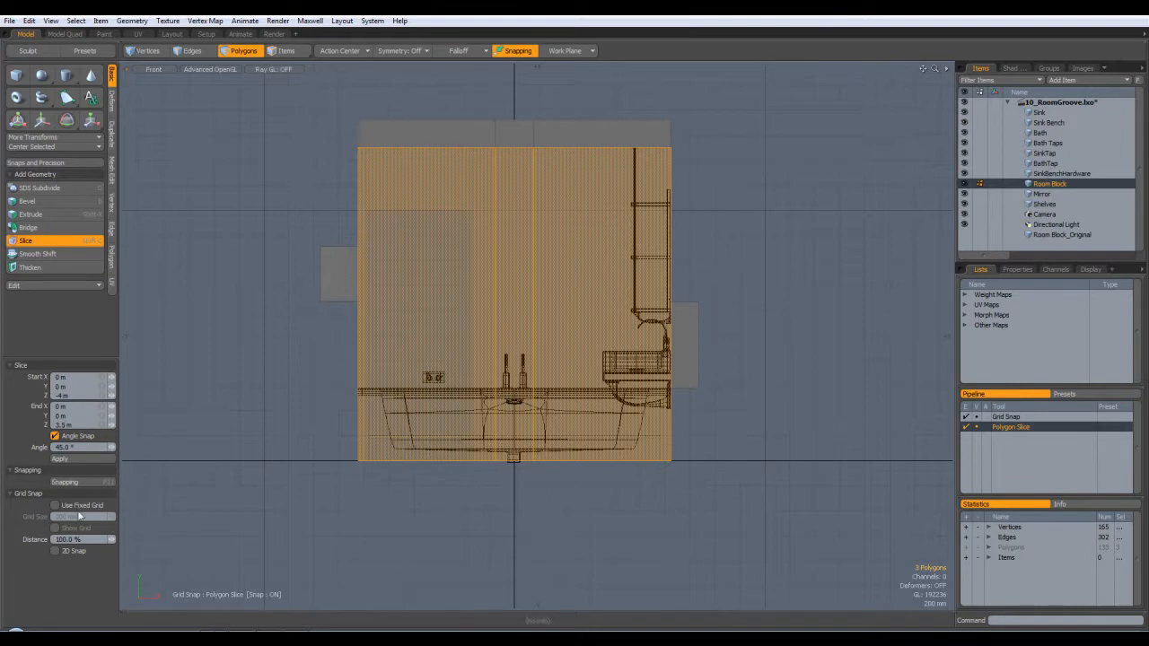
pyautogui.click(66, 482)
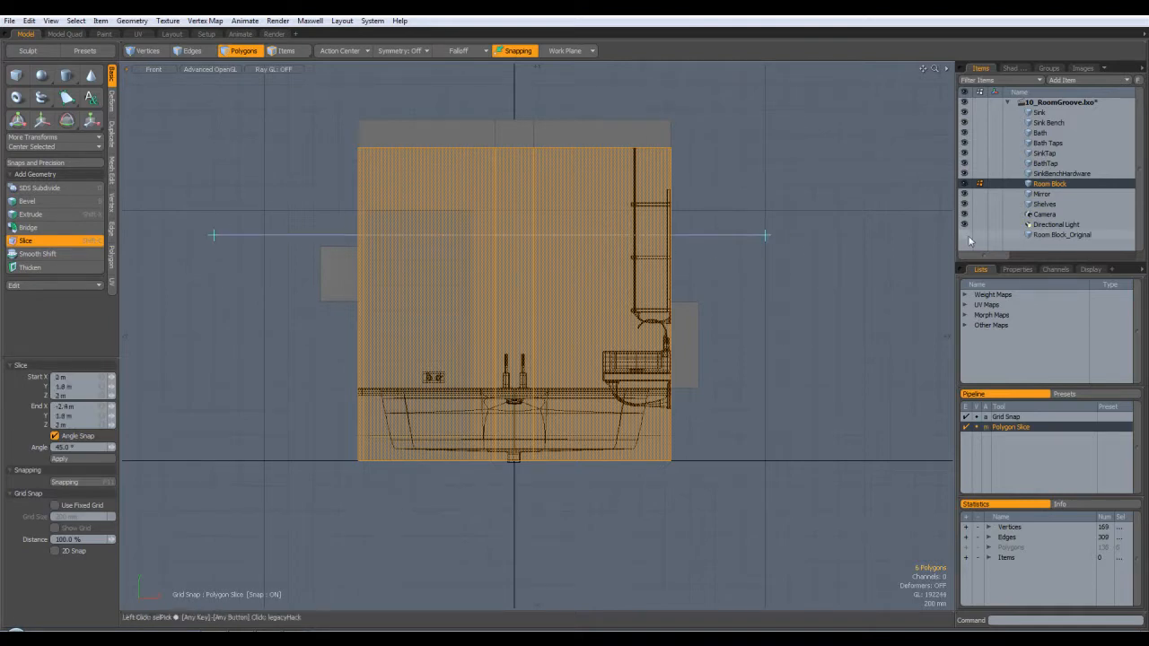
pyautogui.press('space')
pyautogui.click(772, 165)
# In the perspective view, select the centre strip polygon below the slice on the bath wall
pyautogui.hotkey('ctrl', 'space')
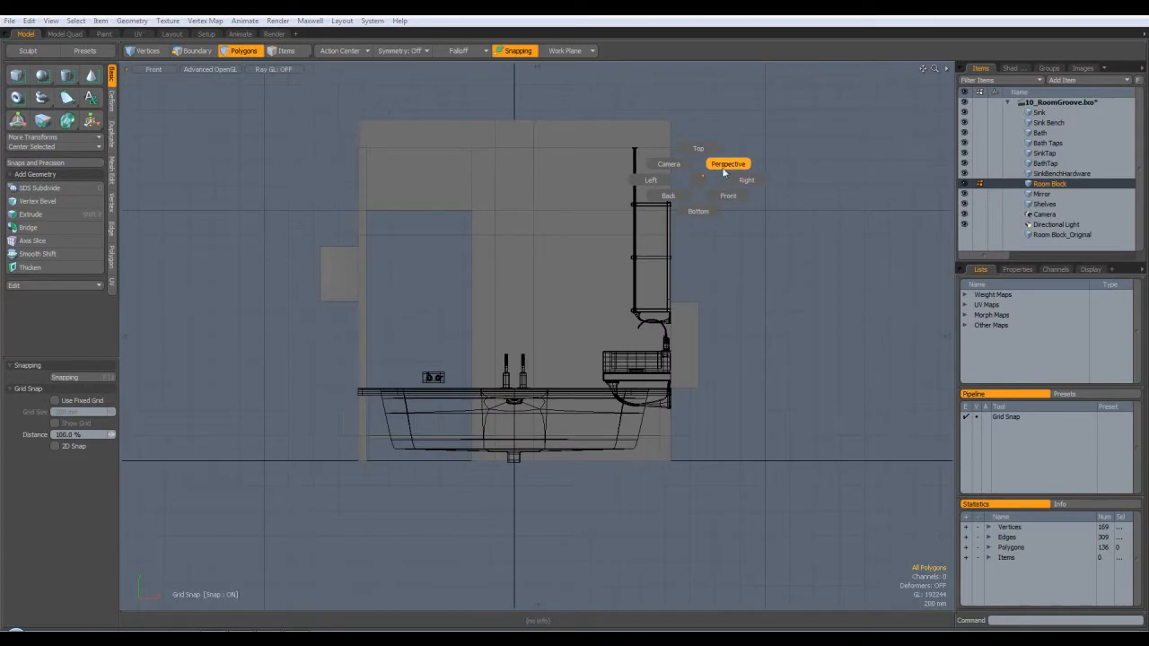
pyautogui.click(732, 166)
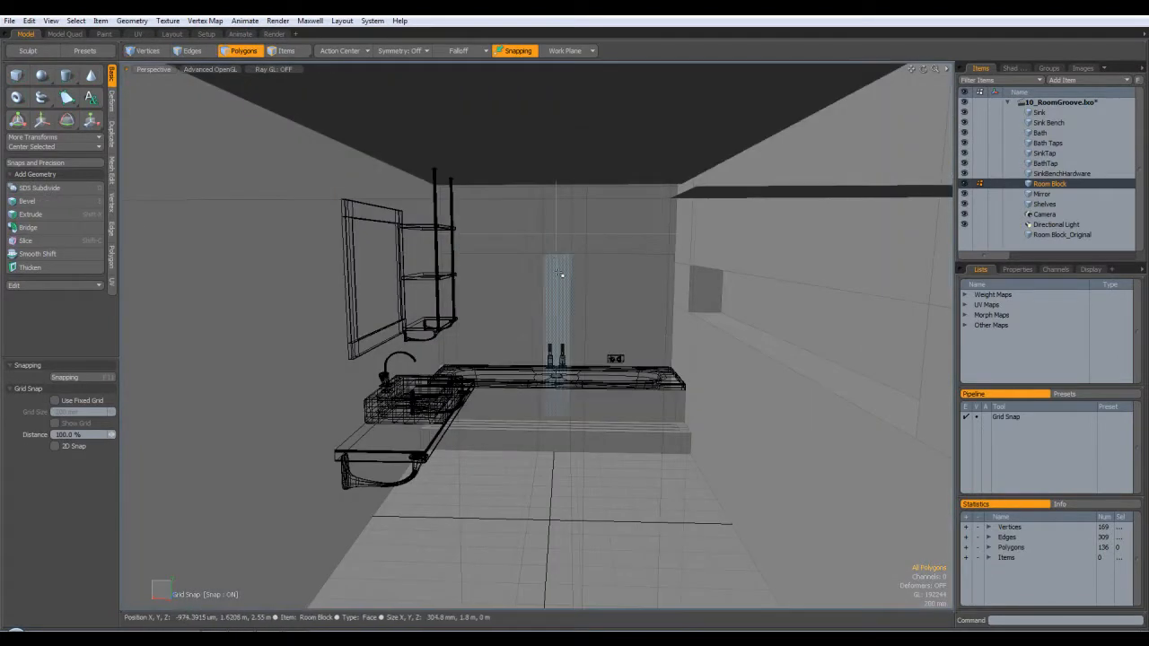
pyautogui.moveTo(614, 312)
pyautogui.keyDown('alt'); pyautogui.mouseDown()
pyautogui.moveTo(584, 308)
pyautogui.moveTo(630, 319)
pyautogui.mouseUp(); pyautogui.keyUp('alt')
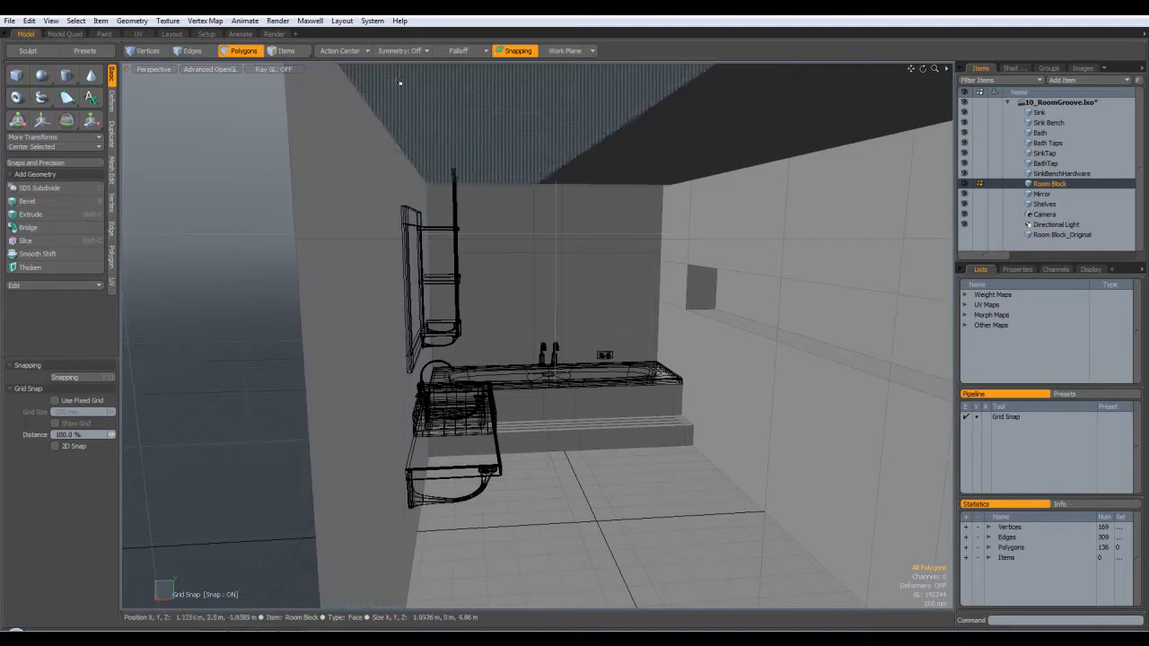
pyautogui.click(553, 310)
pyautogui.keyDown('alt'); pyautogui.moveTo(553, 310); pyautogui.dragTo(596, 321); pyautogui.keyUp('alt')
pyautogui.hotkey('ctrl', 'space')
pyautogui.click(585, 281)
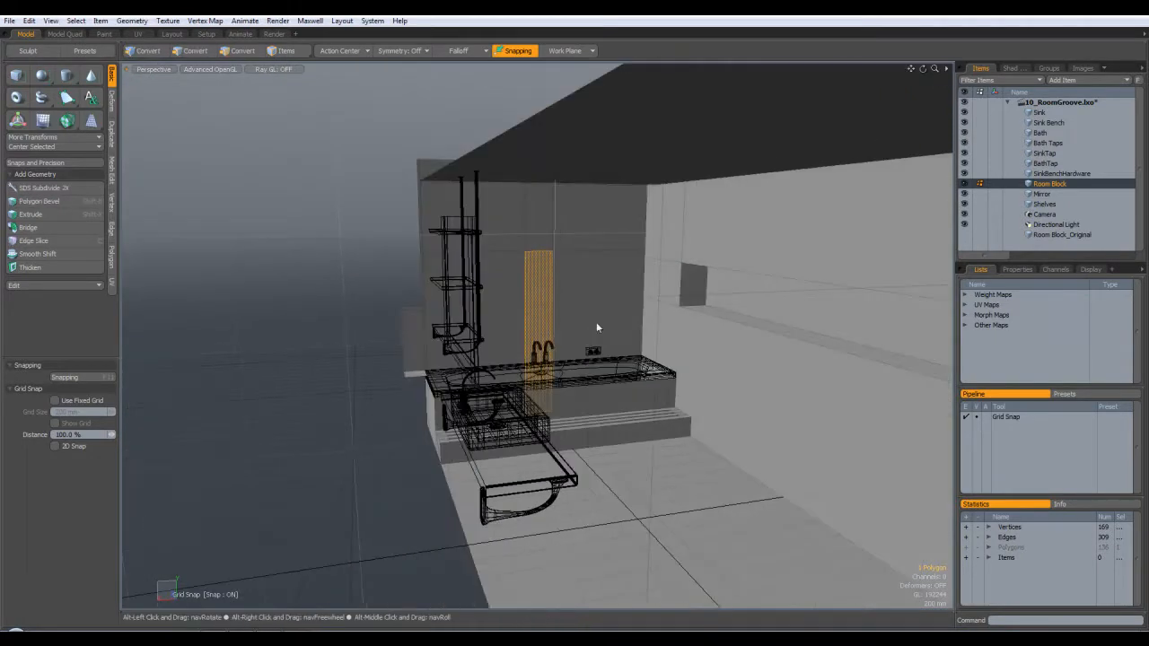
pyautogui.scroll(3, 556, 284)
# Try a polygon bevel on the bath wall's centre strip with a shift of -100 mm, with snapping off
pyautogui.press('b')
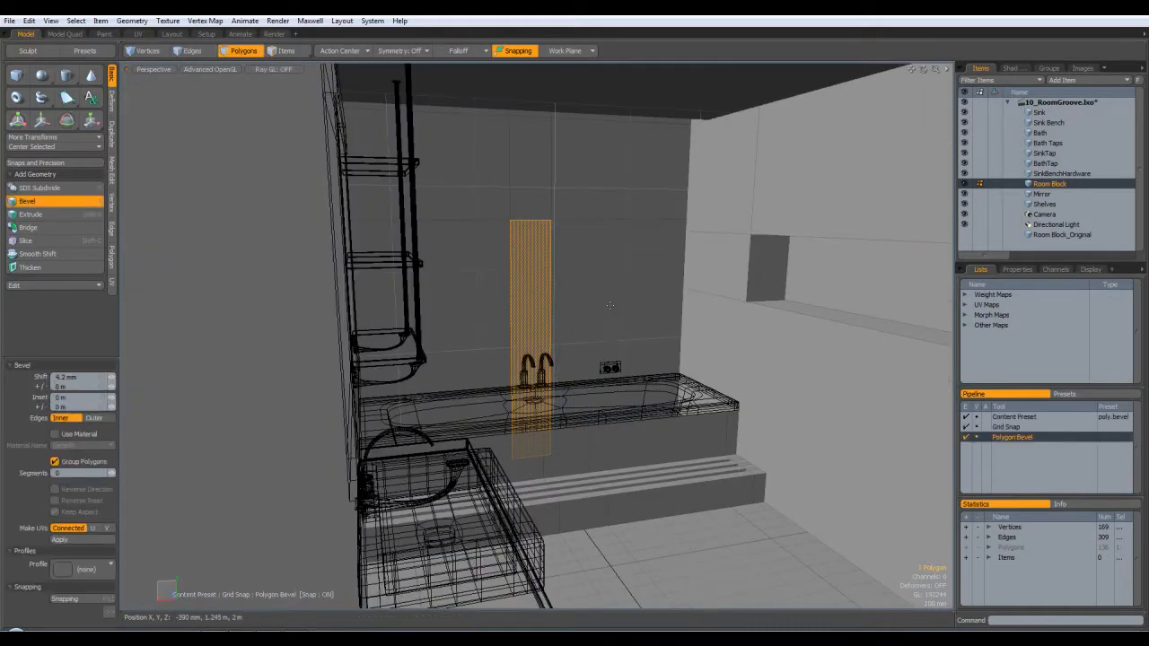
pyautogui.keyDown('alt'); pyautogui.moveTo(587, 277); pyautogui.dragTo(602, 285); pyautogui.keyUp('alt')
pyautogui.scroll(3, 540, 255)
pyautogui.click(586, 362)
pyautogui.moveTo(583, 292); pyautogui.dragTo(567, 288)
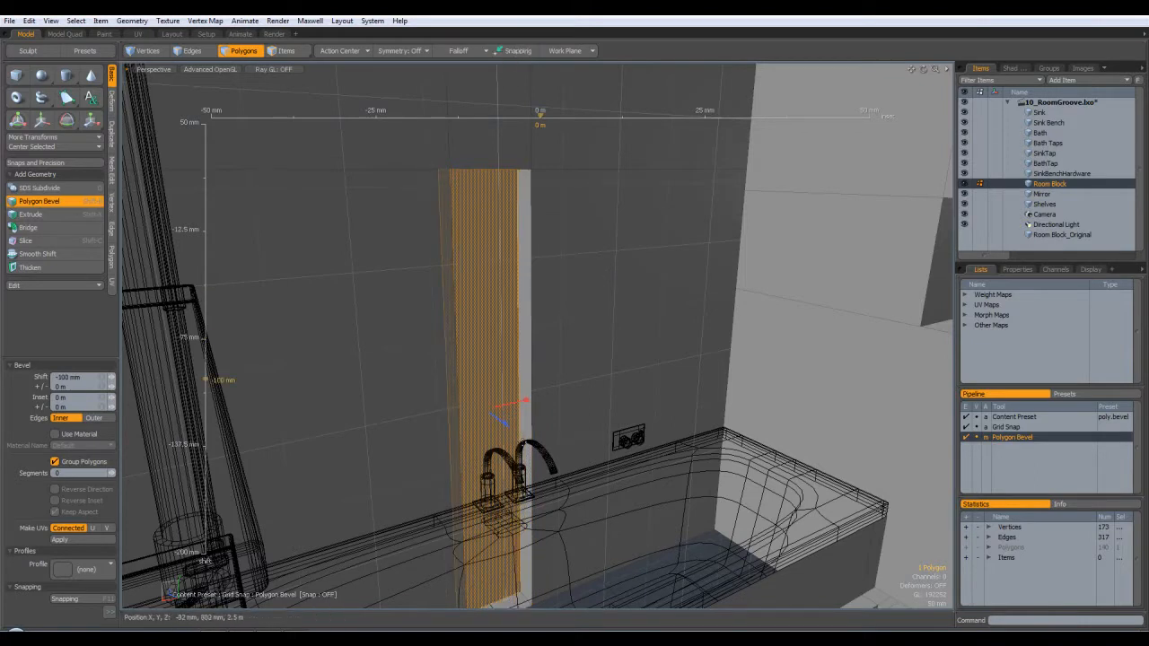
pyautogui.moveTo(410, 376)
pyautogui.keyDown('alt'); pyautogui.mouseDown()
pyautogui.moveTo(441, 375)
pyautogui.moveTo(255, 383)
pyautogui.moveTo(144, 316)
pyautogui.moveTo(296, 368)
pyautogui.moveTo(410, 366)
pyautogui.mouseUp(); pyautogui.keyUp('alt')
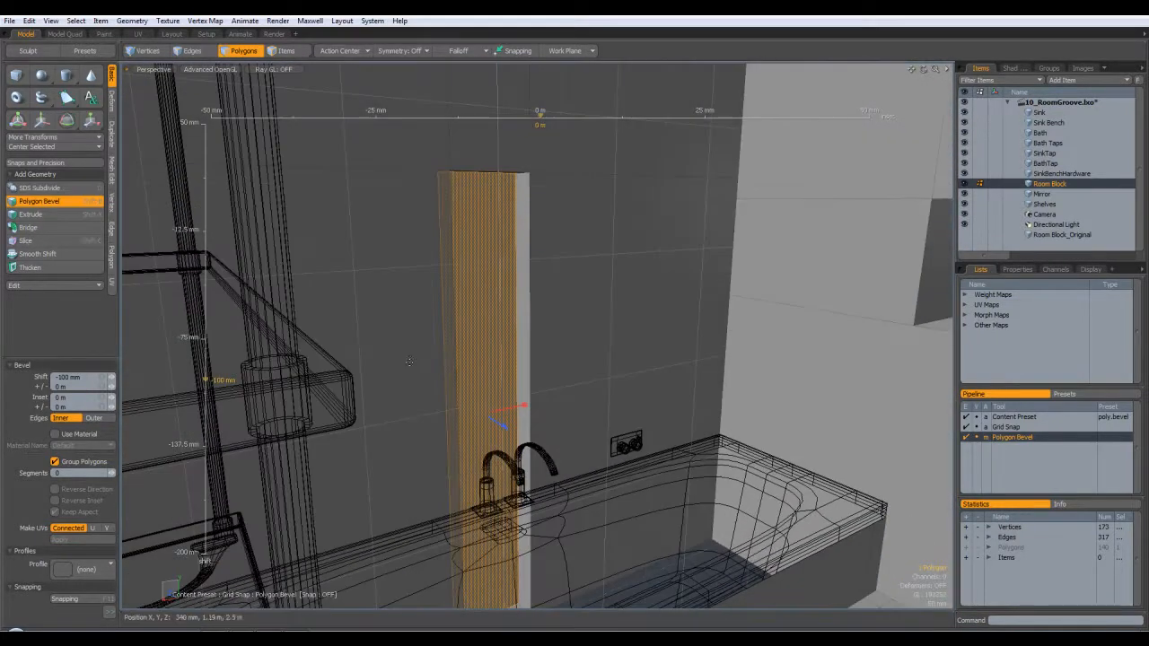
pyautogui.hotkey('ctrl', 'z')
pyautogui.press('space')
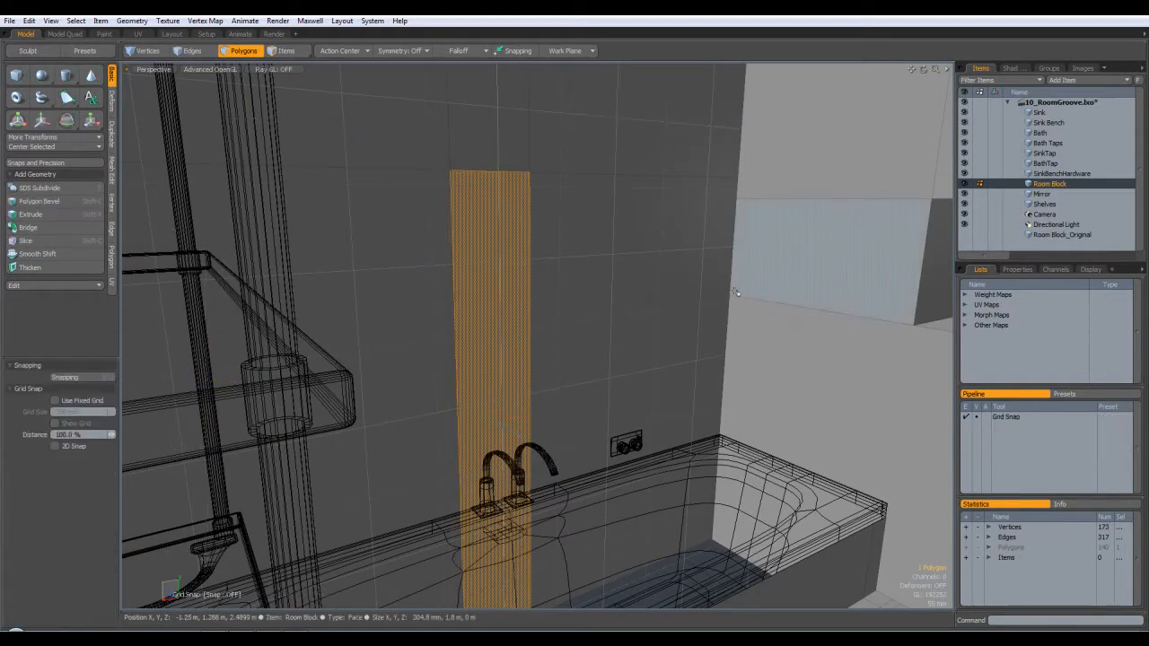
# Add a new mesh item and name it Glazing_Room_Geo
pyautogui.click(780, 295)
pyautogui.click(1078, 80)
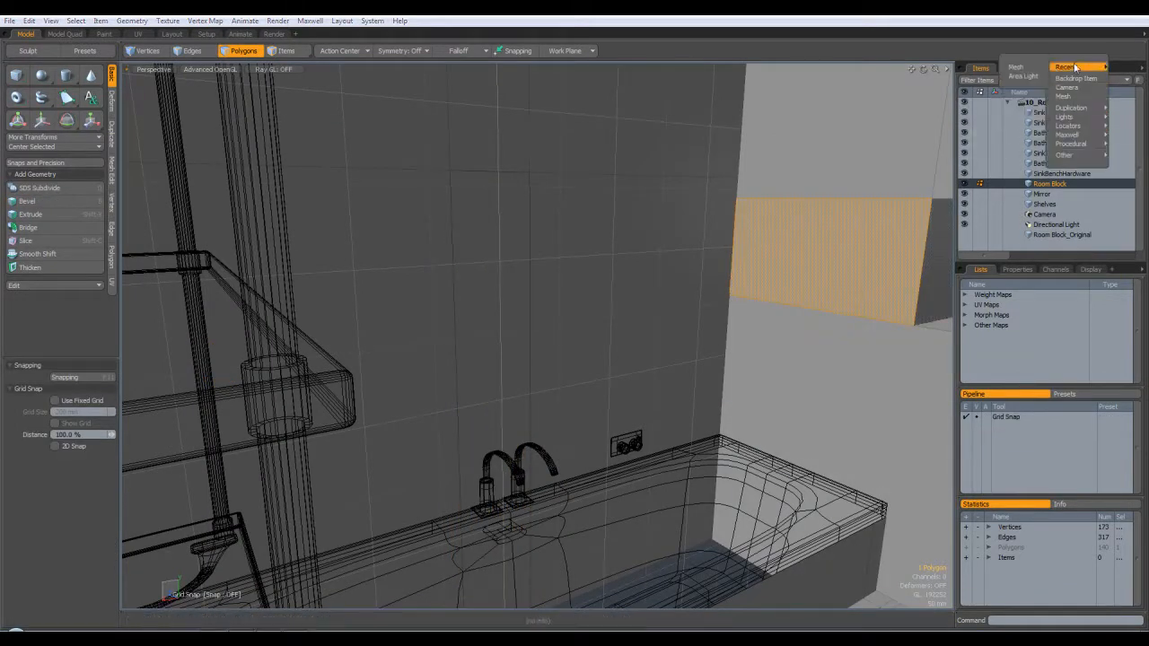
pyautogui.click(1068, 97)
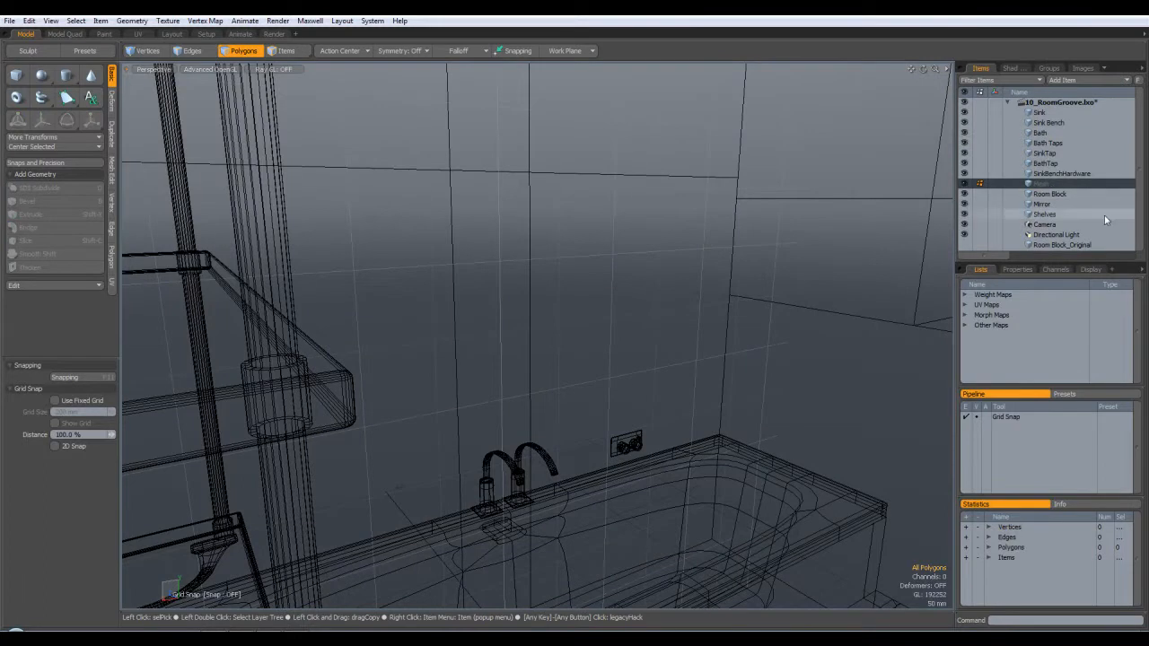
pyautogui.doubleClick(1035, 183)
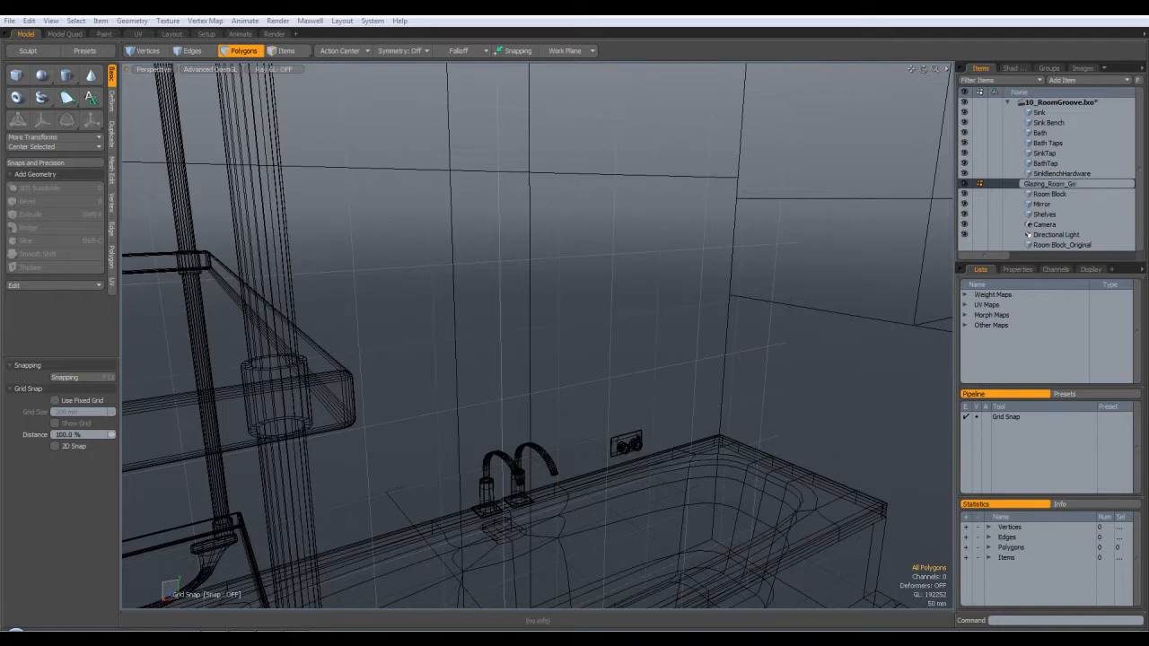
pyautogui.press('Return')
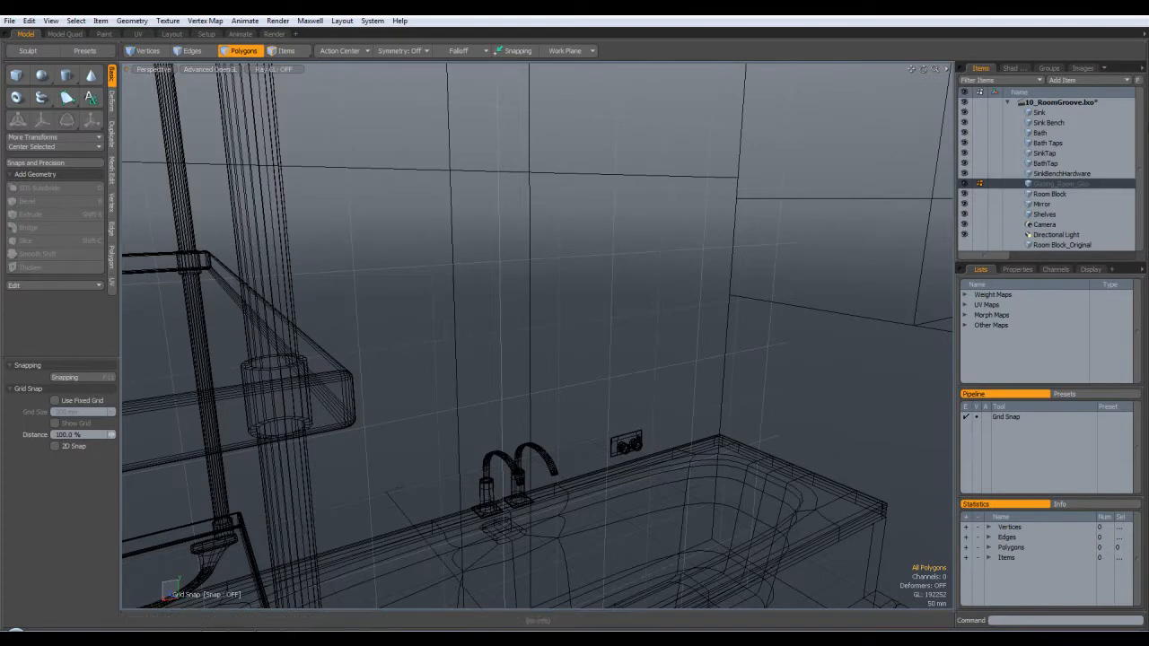
# Copy the Room Block's bath-wall centre strip and floor centre strip polygons into the Glazing_Room_Geo mesh
pyautogui.click(1045, 164)
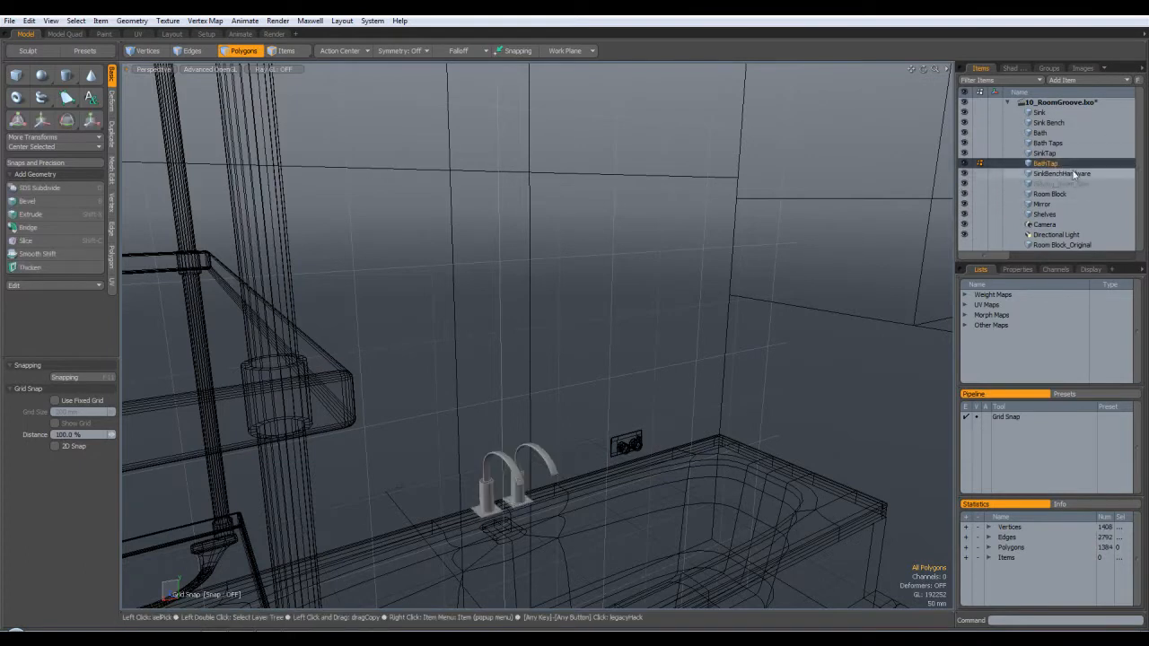
pyautogui.click(1049, 194)
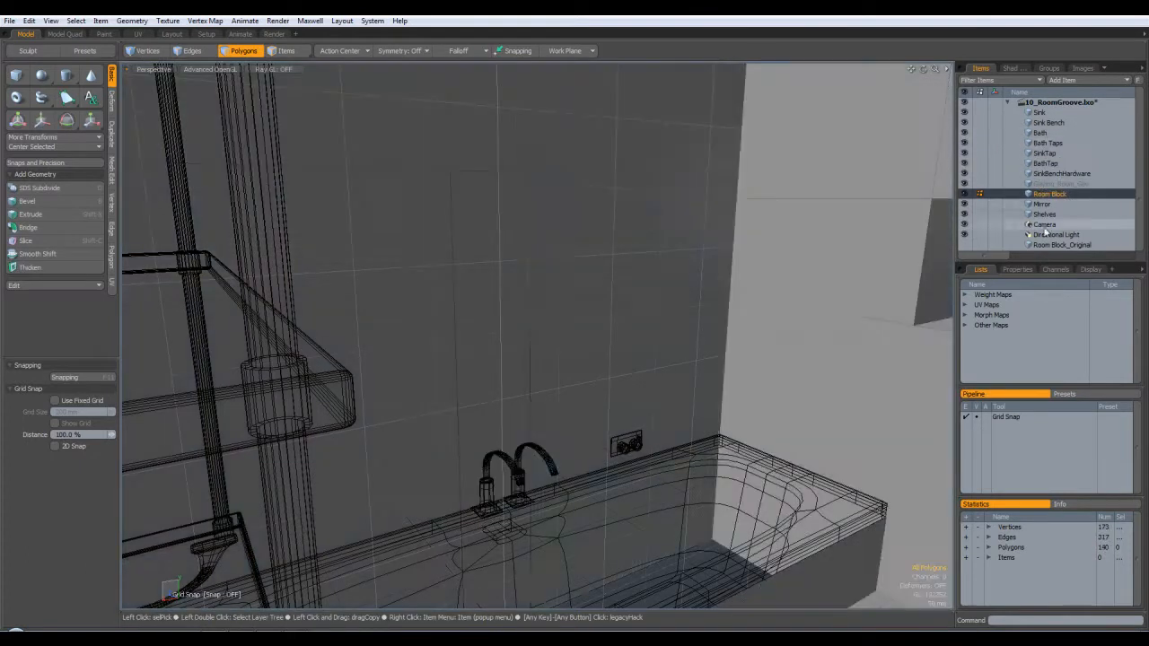
pyautogui.click(516, 282)
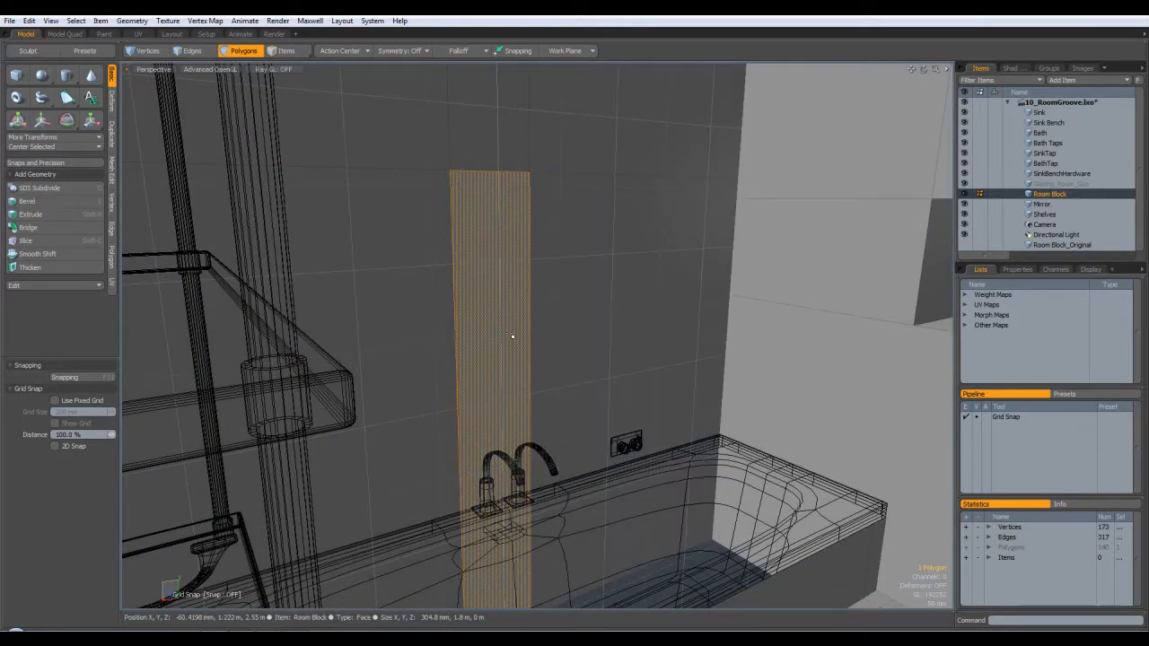
pyautogui.keyDown('alt'); pyautogui.moveTo(504, 329); pyautogui.dragTo(786, 357); pyautogui.keyUp('alt')
pyautogui.keyDown('shift'); pyautogui.click(618, 504); pyautogui.keyUp('shift')
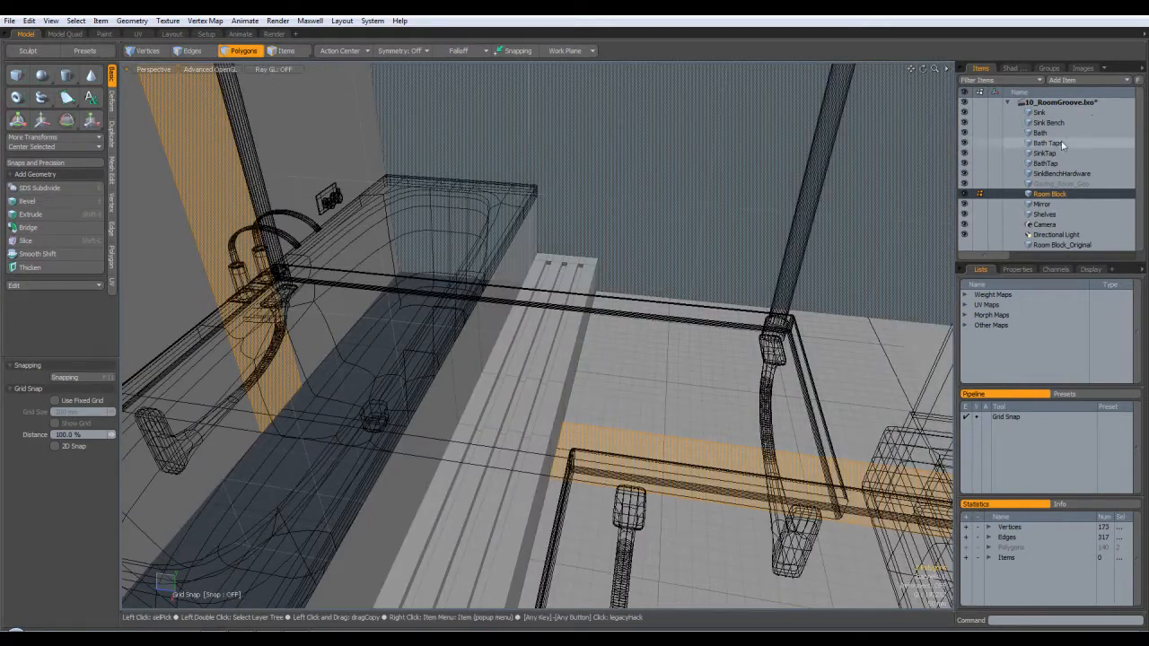
pyautogui.click(1062, 186)
pyautogui.hotkey('ctrl', 'v')
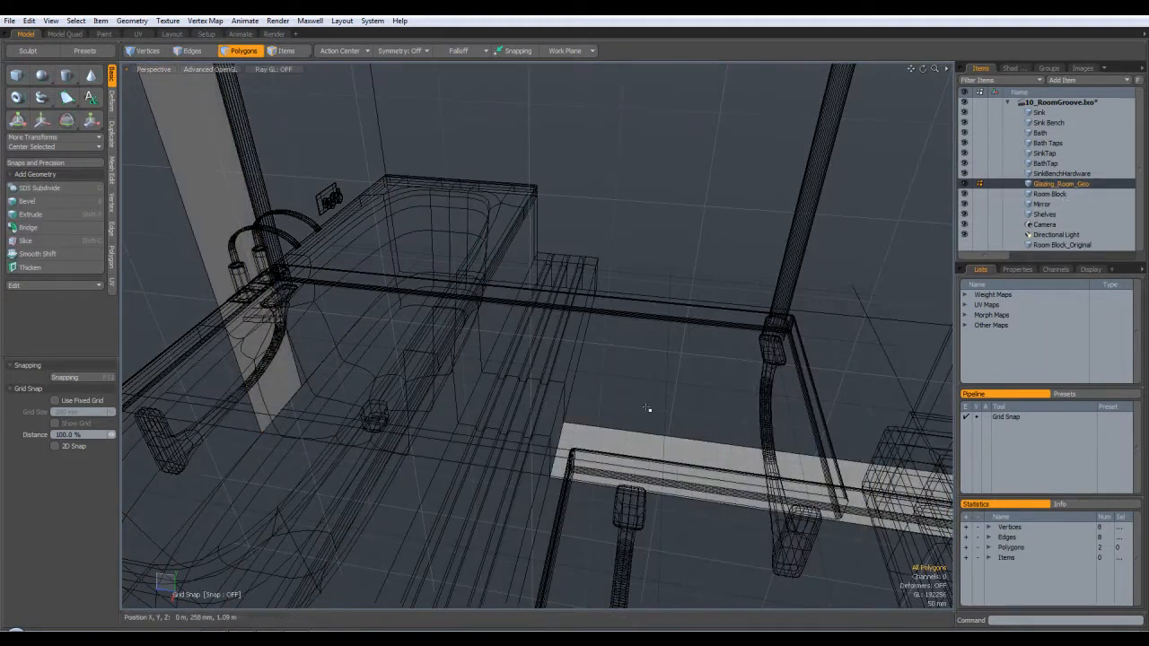
# Hide the Glazing_Room_Geo mesh and move it to just above Room Block_Original in the item order
pyautogui.keyDown('alt'); pyautogui.moveTo(746, 437); pyautogui.dragTo(593, 377); pyautogui.keyUp('alt')
pyautogui.press('3')
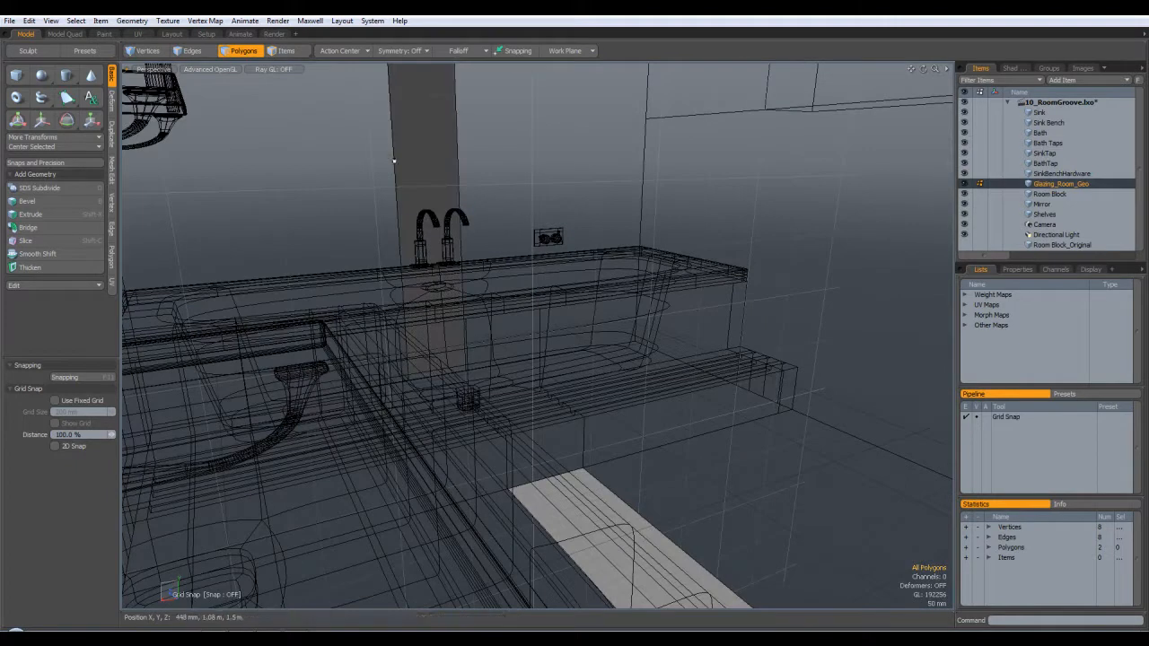
pyautogui.click(963, 185)
pyautogui.moveTo(1066, 185); pyautogui.dragTo(1066, 243)
# In the Room Block, bevel the bath wall's centre strip polygon into the wall with a shift of -75 mm
pyautogui.click(1050, 183)
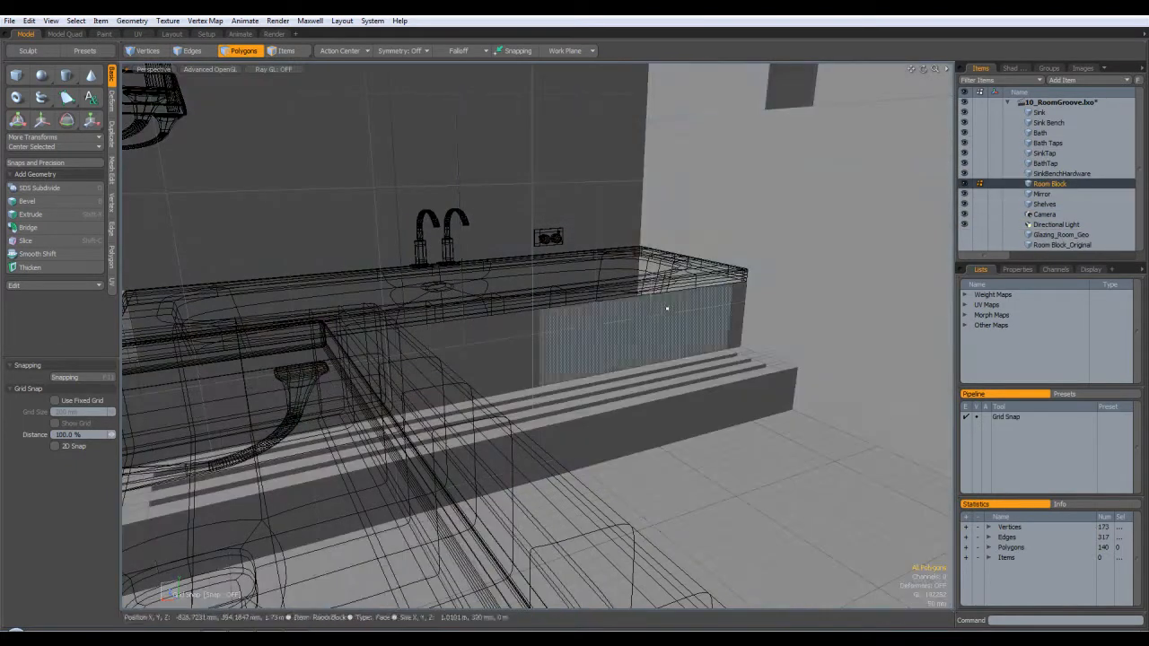
pyautogui.keyDown('alt'); pyautogui.moveTo(438, 225); pyautogui.dragTo(539, 260); pyautogui.keyUp('alt')
pyautogui.click(417, 220)
pyautogui.keyDown('alt'); pyautogui.moveTo(607, 168); pyautogui.dragTo(569, 185); pyautogui.keyUp('alt')
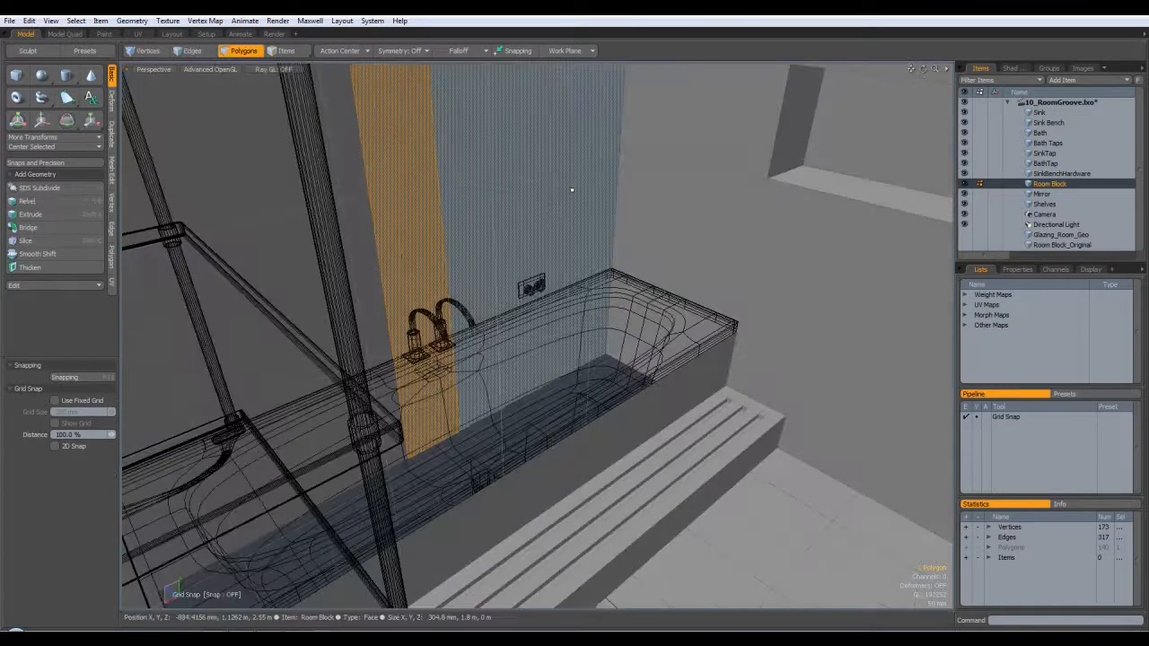
pyautogui.press('b')
pyautogui.press('super')
pyautogui.click(447, 204)
pyautogui.keyDown('alt'); pyautogui.moveTo(449, 215); pyautogui.dragTo(518, 455); pyautogui.keyUp('alt')
pyautogui.moveTo(511, 406); pyautogui.dragTo(500, 391)
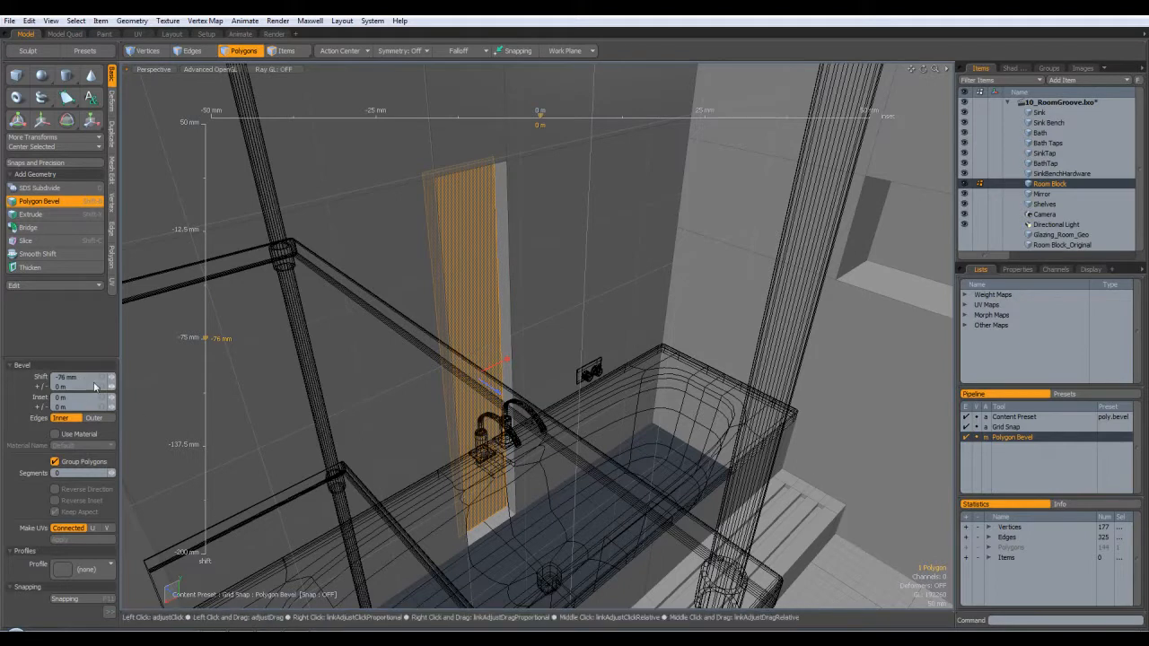
pyautogui.moveTo(87, 377); pyautogui.dragTo(26, 368)
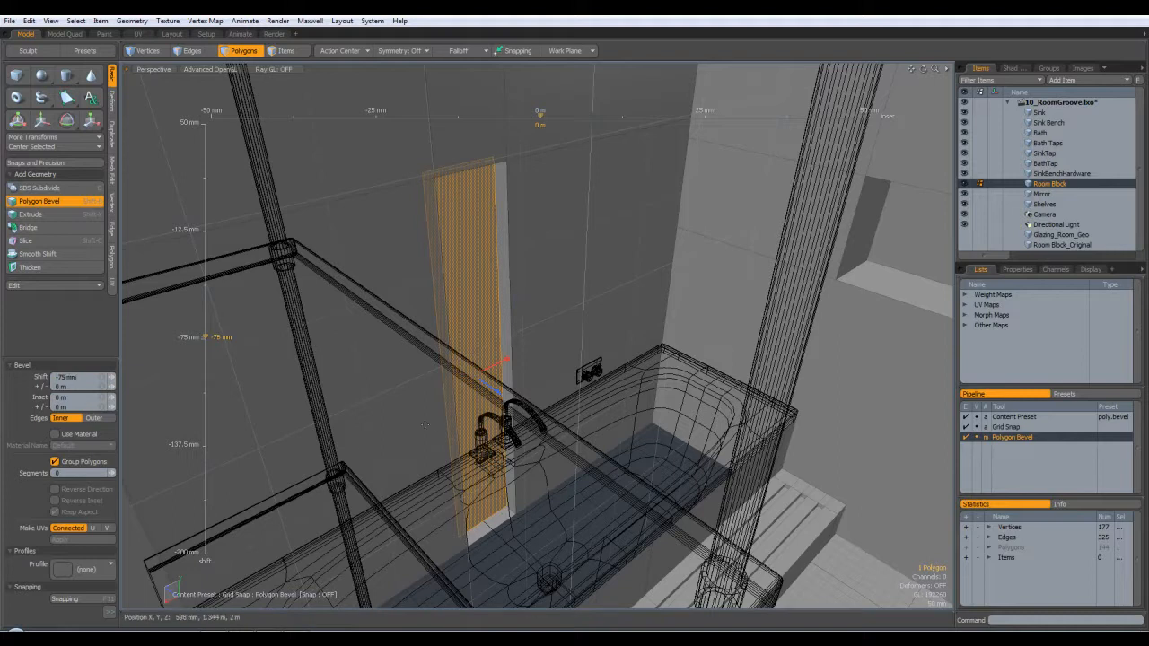
pyautogui.press('q')
# Bevel the floor's centre strip polygon downward with a shift of -75 mm and clear the selection
pyautogui.keyDown('alt'); pyautogui.moveTo(641, 338); pyautogui.dragTo(591, 527); pyautogui.keyUp('alt')
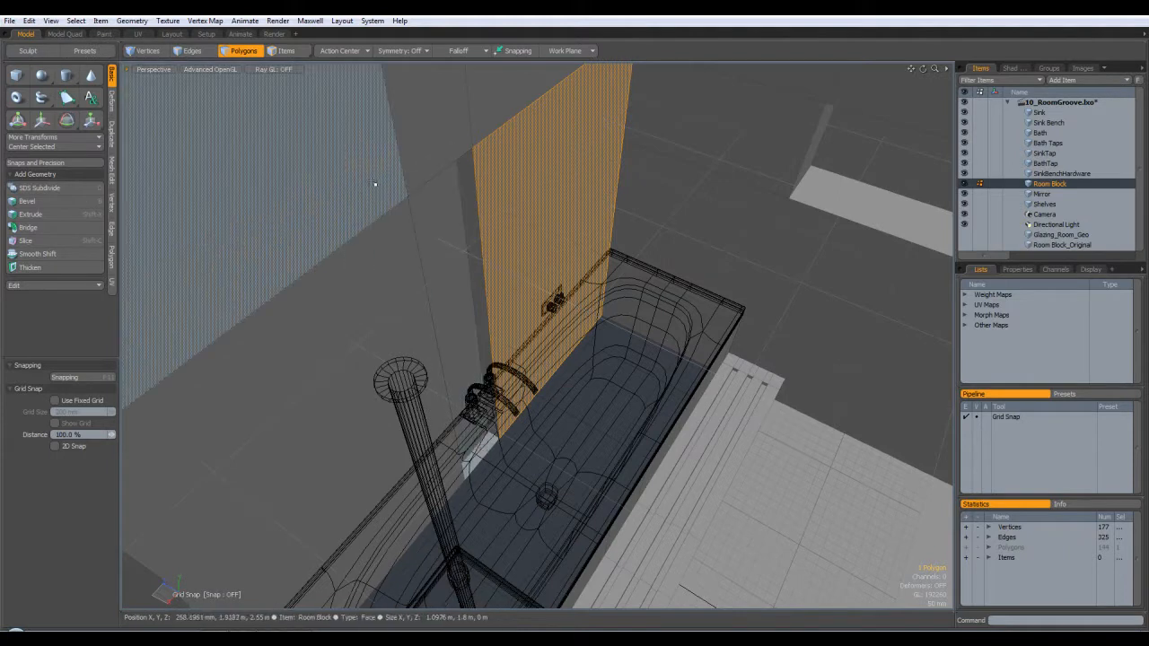
pyautogui.keyDown('alt'); pyautogui.moveTo(486, 414); pyautogui.dragTo(412, 216); pyautogui.keyUp('alt')
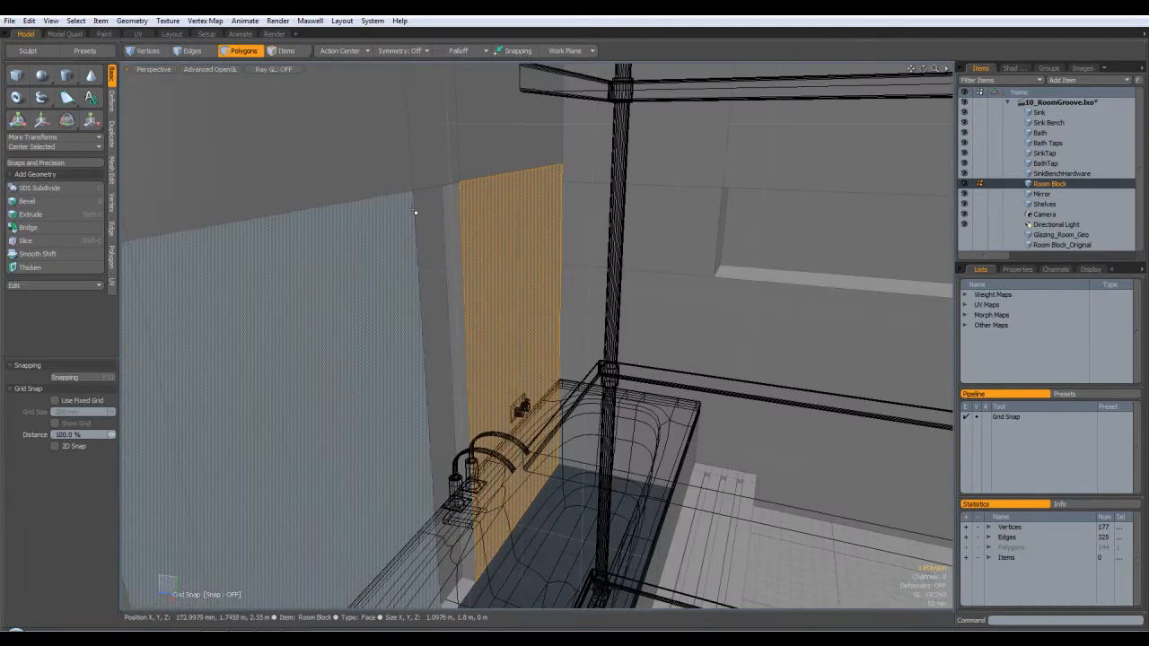
pyautogui.keyDown('alt'); pyautogui.moveTo(636, 411); pyautogui.dragTo(490, 336); pyautogui.keyUp('alt')
pyautogui.keyDown('alt'); pyautogui.keyDown('shift'); pyautogui.moveTo(613, 399); pyautogui.dragTo(345, 109); pyautogui.keyUp('shift'); pyautogui.keyUp('alt')
pyautogui.click(374, 487)
pyautogui.keyDown('alt'); pyautogui.moveTo(456, 515); pyautogui.dragTo(601, 481); pyautogui.keyUp('alt')
pyautogui.keyDown('alt'); pyautogui.keyDown('shift'); pyautogui.moveTo(601, 480); pyautogui.dragTo(432, 315); pyautogui.keyUp('shift'); pyautogui.keyUp('alt')
pyautogui.press('b')
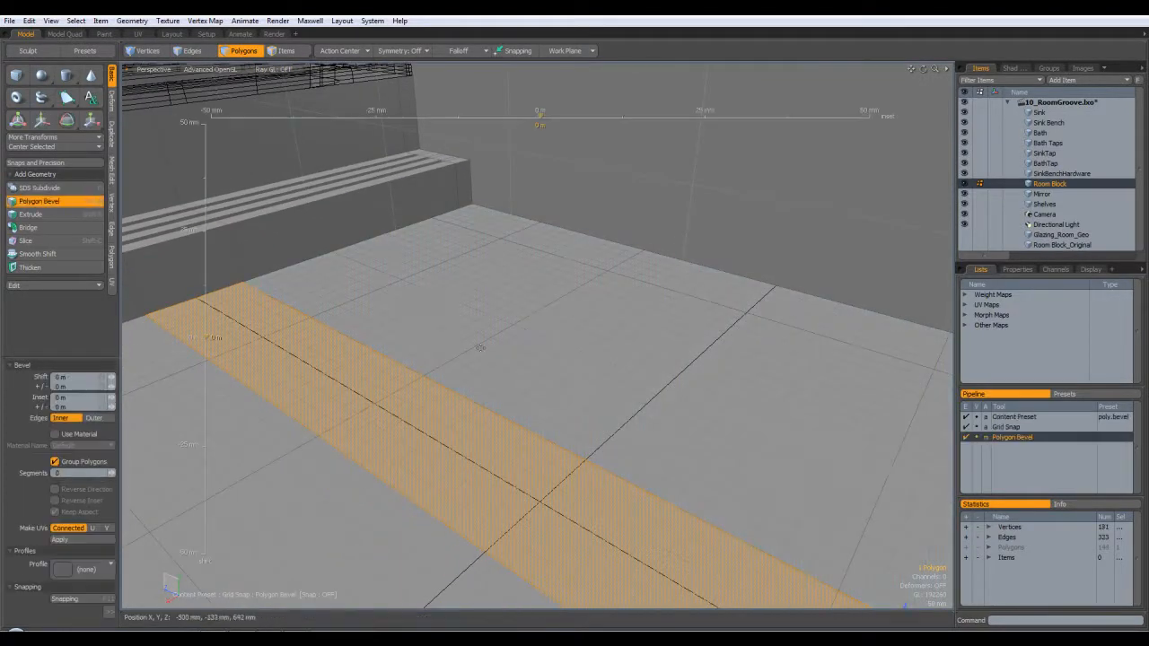
pyautogui.scroll(-5, 543, 322)
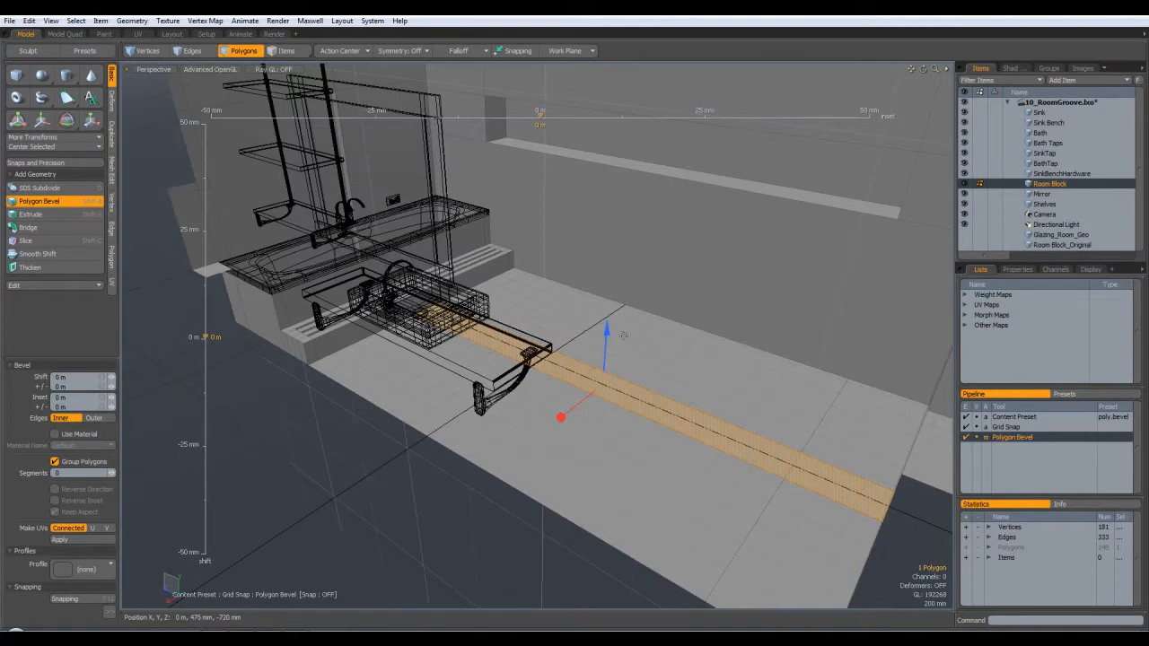
pyautogui.moveTo(605, 331); pyautogui.dragTo(607, 340)
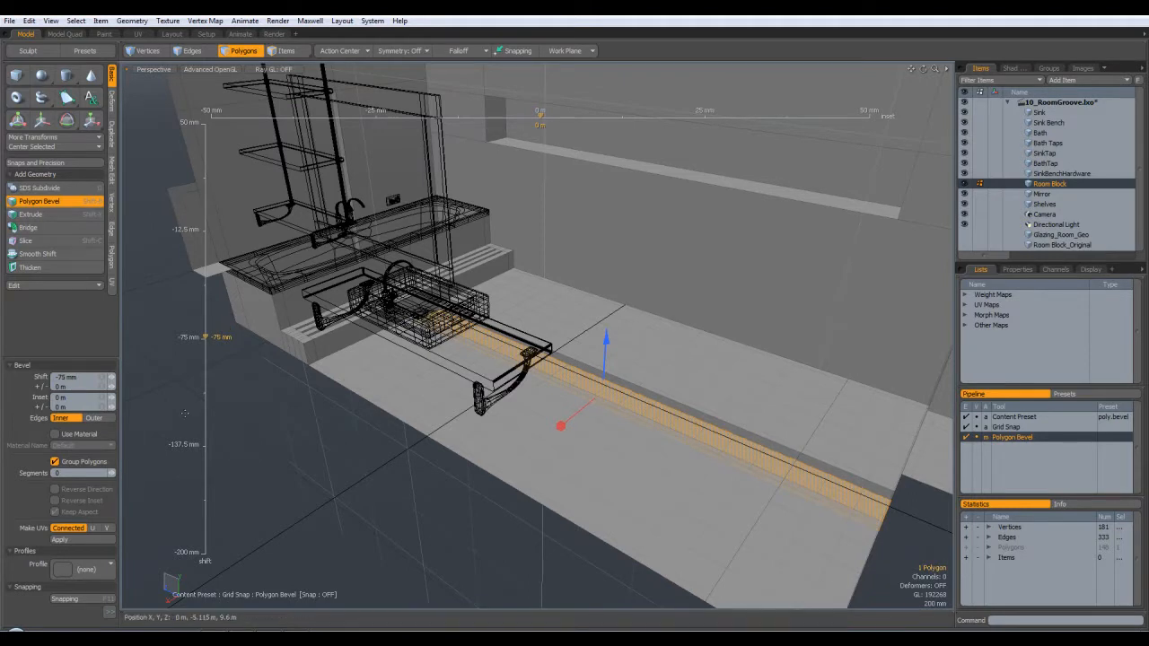
pyautogui.press('space')
pyautogui.click(360, 480)
pyautogui.keyDown('alt'); pyautogui.moveTo(360, 481); pyautogui.dragTo(500, 274); pyautogui.keyUp('alt')
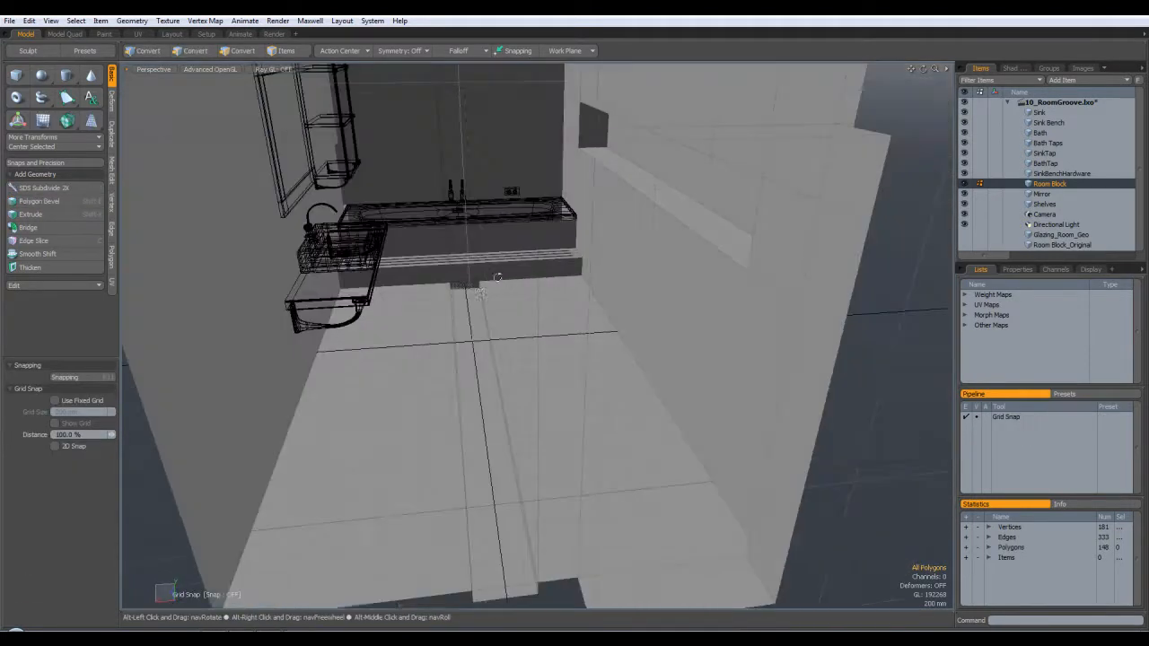
# Raise the lower edge of the floor groove's end face, beneath the bath step, by about 20 mm and clear the selection
pyautogui.scroll(5, 484, 277)
pyautogui.keyDown('alt'); pyautogui.moveTo(522, 312); pyautogui.dragTo(562, 380); pyautogui.keyUp('alt')
pyautogui.click(464, 305)
pyautogui.keyDown('alt'); pyautogui.moveTo(569, 336); pyautogui.dragTo(610, 404); pyautogui.keyUp('alt')
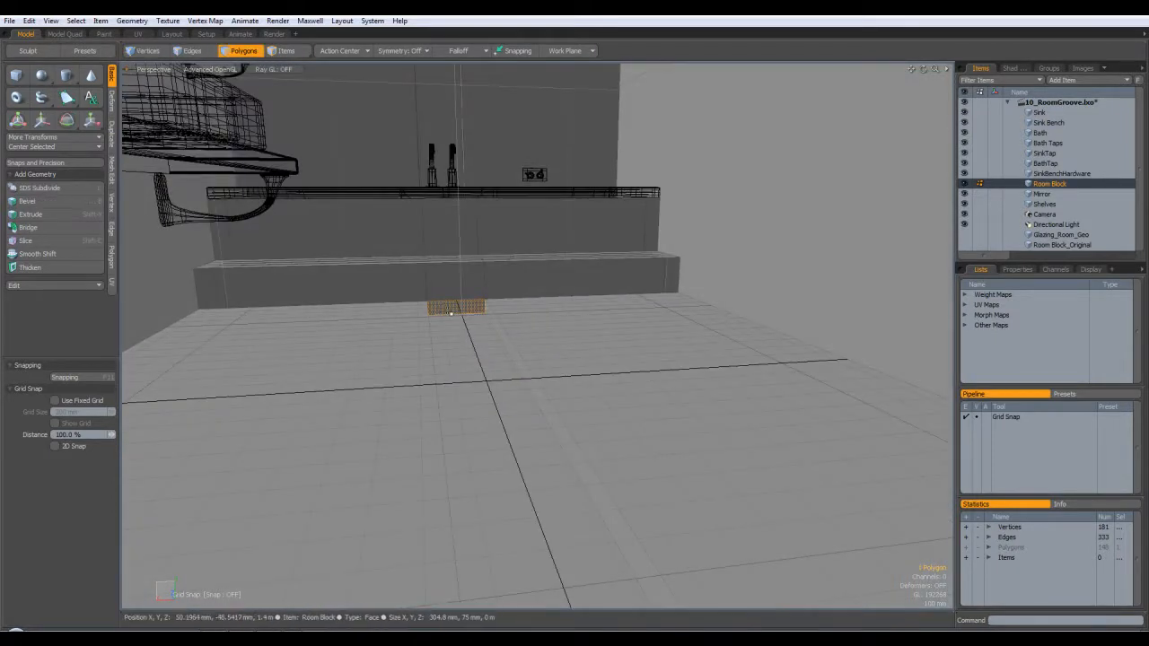
pyautogui.keyDown('alt'); pyautogui.moveTo(642, 478); pyautogui.dragTo(537, 355); pyautogui.keyUp('alt')
pyautogui.scroll(3, 439, 308)
pyautogui.keyDown('alt'); pyautogui.moveTo(513, 277); pyautogui.dragTo(457, 247); pyautogui.keyUp('alt')
pyautogui.click(182, 52)
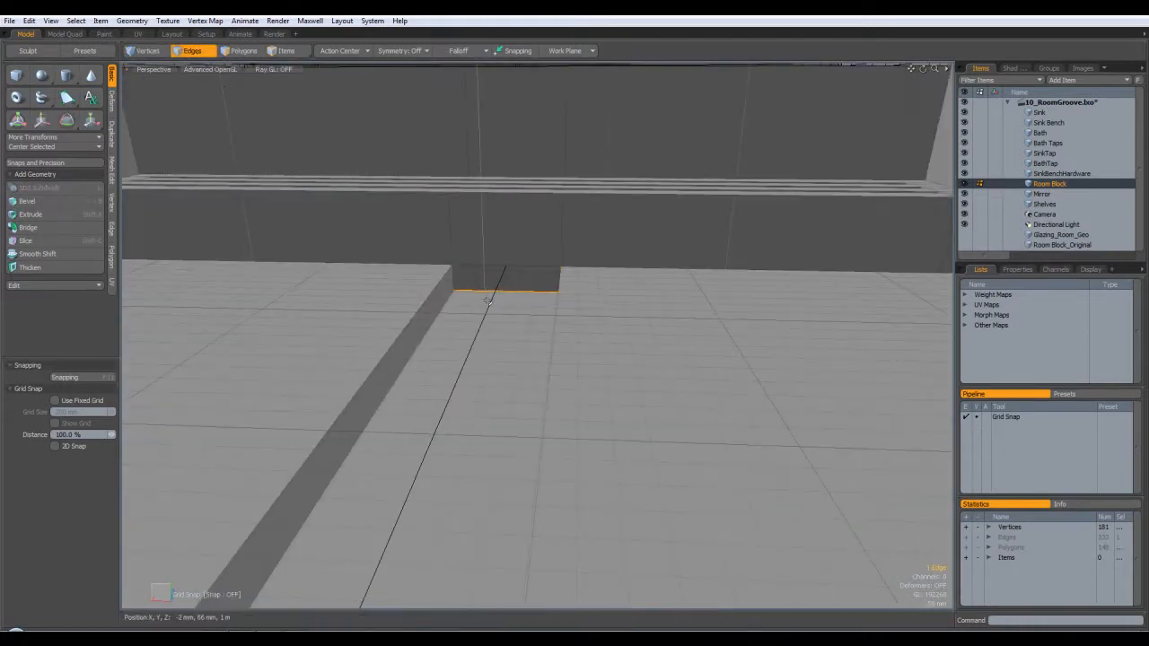
pyautogui.press('w')
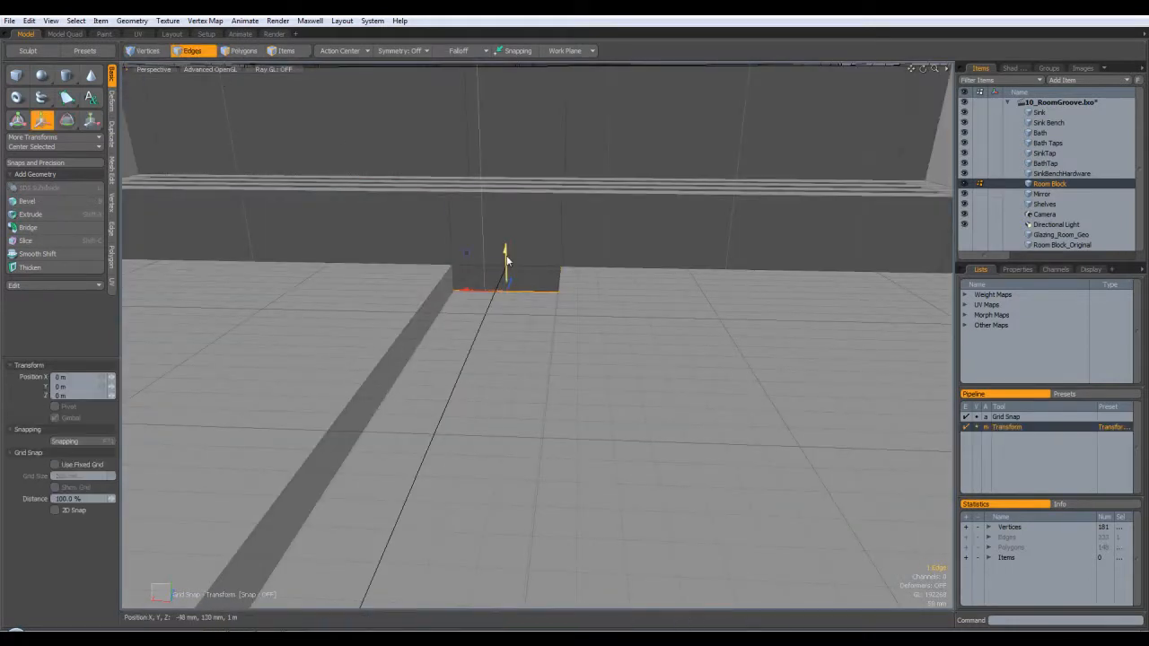
pyautogui.moveTo(507, 260); pyautogui.dragTo(508, 255)
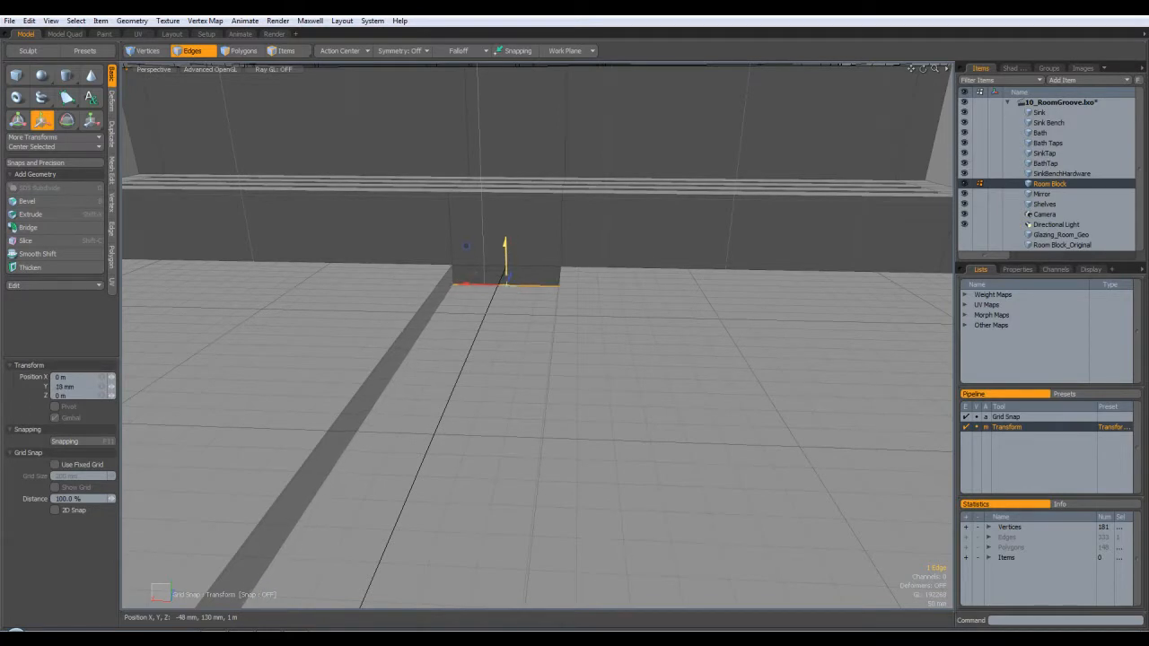
pyautogui.press('q')
pyautogui.click(587, 364)
# Bevel the floor groove's 55 mm high end face under the bath step, extending it beneath the bath, and clear the selection
pyautogui.keyDown('alt'); pyautogui.moveTo(587, 363); pyautogui.dragTo(638, 330); pyautogui.keyUp('alt')
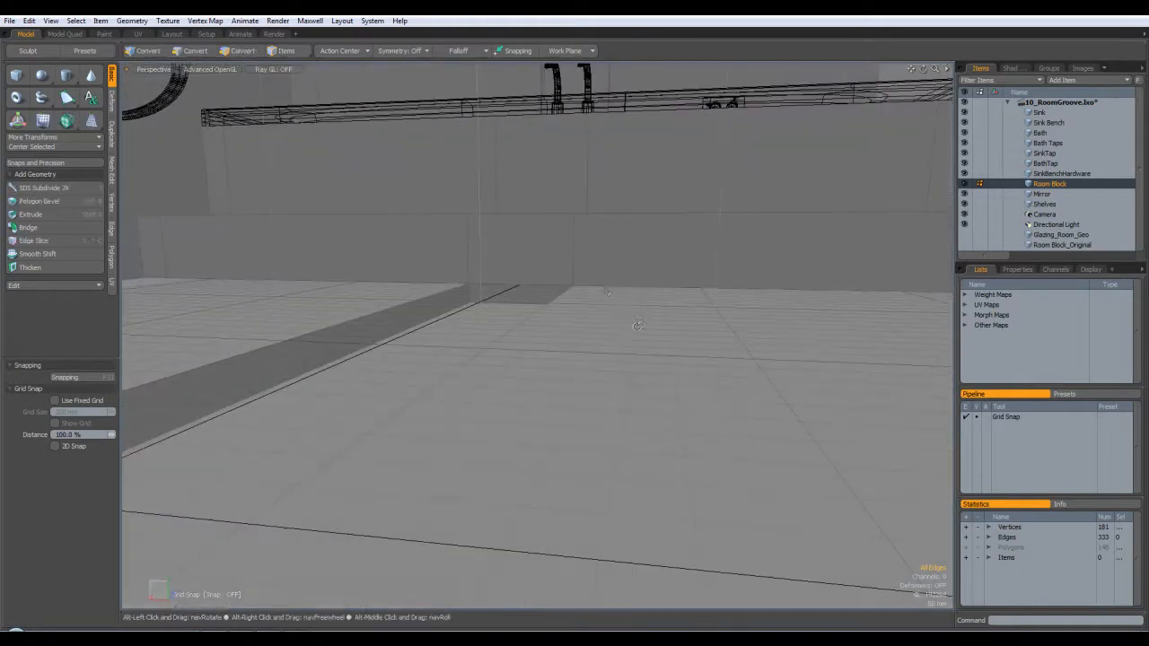
pyautogui.scroll(-3, 638, 330)
pyautogui.click(243, 50)
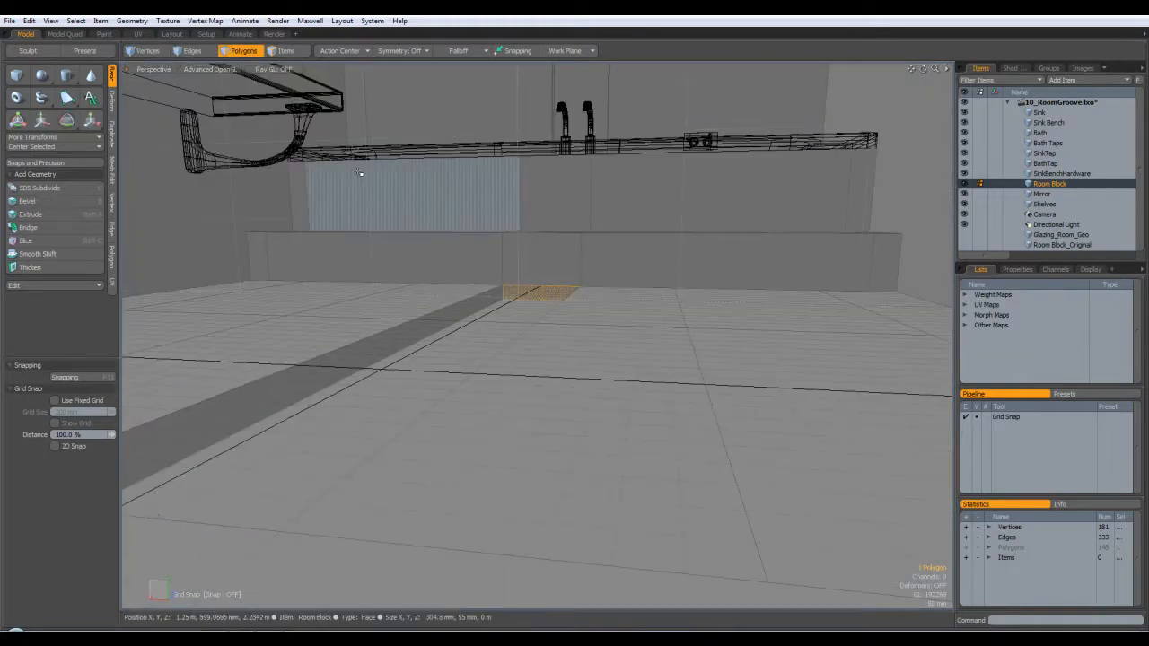
pyautogui.keyDown('alt'); pyautogui.moveTo(518, 321); pyautogui.dragTo(588, 334); pyautogui.keyUp('alt')
pyautogui.press('b')
pyautogui.moveTo(524, 292)
pyautogui.keyDown('alt'); pyautogui.mouseDown()
pyautogui.moveTo(549, 274)
pyautogui.moveTo(443, 377)
pyautogui.moveTo(503, 360)
pyautogui.moveTo(636, 410)
pyautogui.moveTo(498, 353)
pyautogui.moveTo(562, 358)
pyautogui.moveTo(458, 395)
pyautogui.moveTo(641, 393)
pyautogui.moveTo(772, 473)
pyautogui.moveTo(661, 380)
pyautogui.moveTo(608, 359)
pyautogui.moveTo(718, 449)
pyautogui.moveTo(746, 463)
pyautogui.moveTo(700, 422)
pyautogui.moveTo(763, 460)
pyautogui.moveTo(731, 469)
pyautogui.moveTo(772, 490)
pyautogui.moveTo(615, 410)
pyautogui.moveTo(551, 397)
pyautogui.moveTo(593, 423)
pyautogui.moveTo(523, 414)
pyautogui.mouseUp(); pyautogui.keyUp('alt')
pyautogui.press('Escape')
pyautogui.press('Escape')
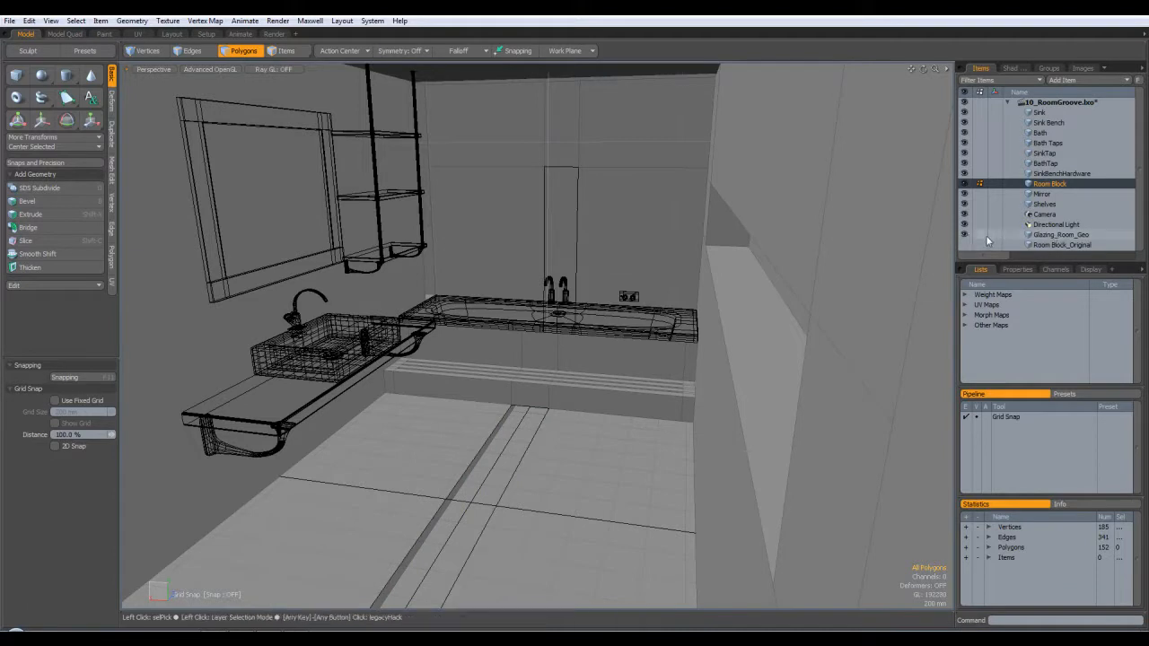
# Move the groove opening's rear edge beneath the bath taps about -40.5 mm along Z and deselect it
pyautogui.moveTo(574, 422)
pyautogui.keyDown('alt'); pyautogui.mouseDown()
pyautogui.moveTo(613, 446)
pyautogui.moveTo(566, 413)
pyautogui.mouseUp(); pyautogui.keyUp('alt')
pyautogui.keyDown('ctrl'); pyautogui.keyDown('alt'); pyautogui.moveTo(537, 432); pyautogui.dragTo(575, 398); pyautogui.keyUp('alt'); pyautogui.keyUp('ctrl')
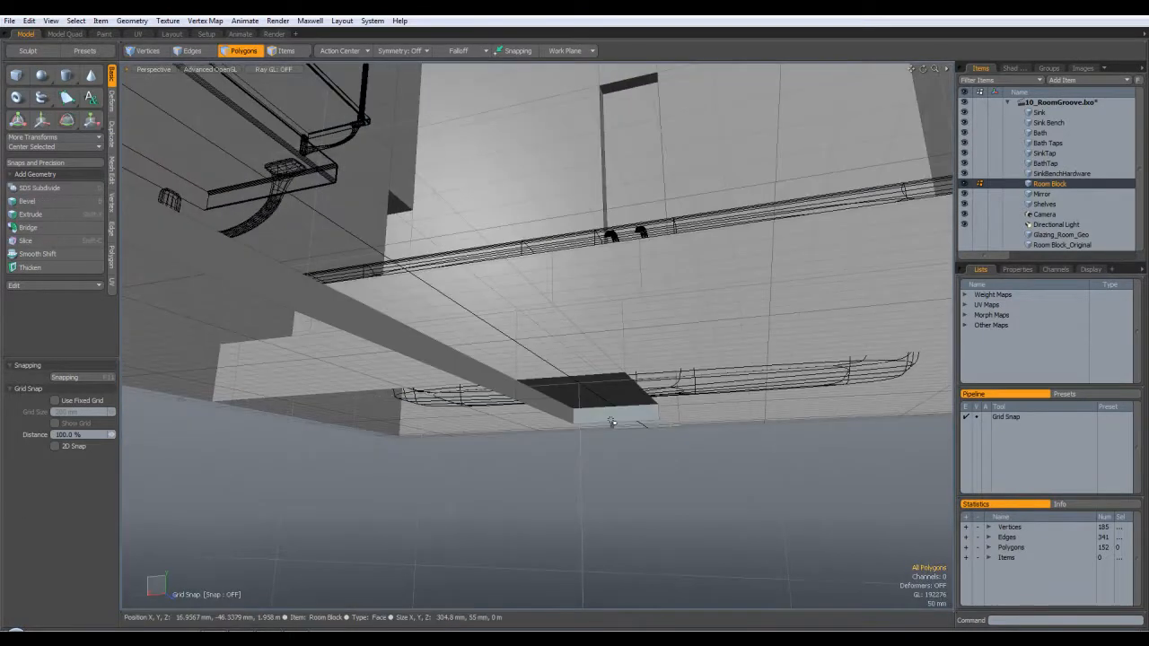
pyautogui.keyDown('alt'); pyautogui.moveTo(664, 410); pyautogui.dragTo(565, 400); pyautogui.keyUp('alt')
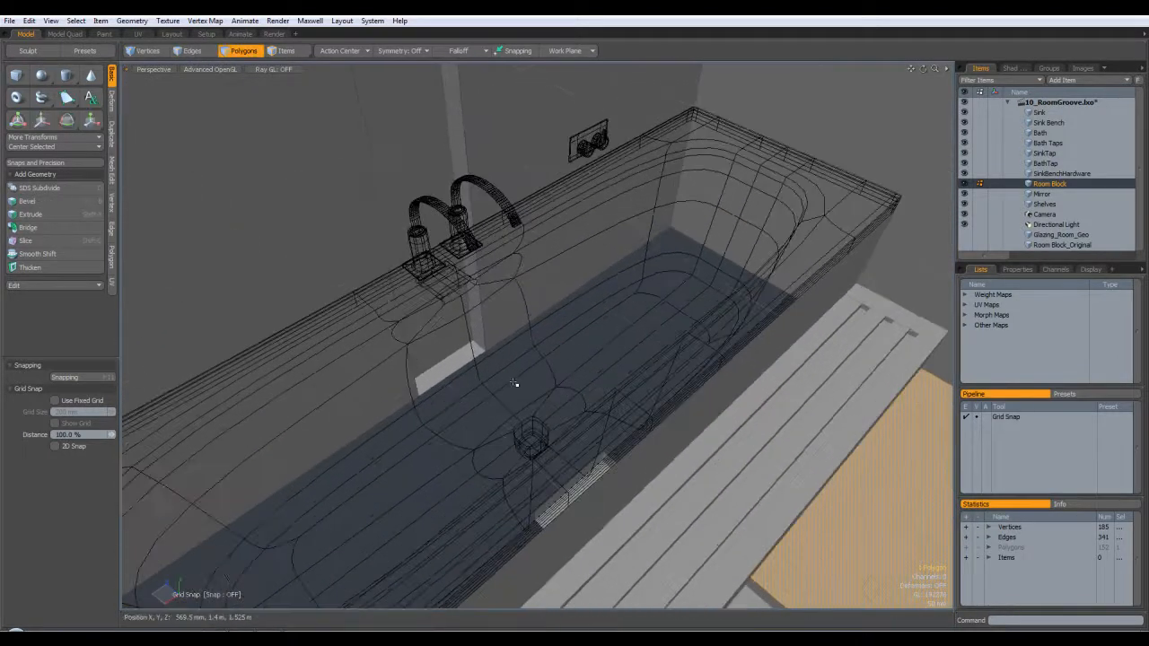
pyautogui.press('2')
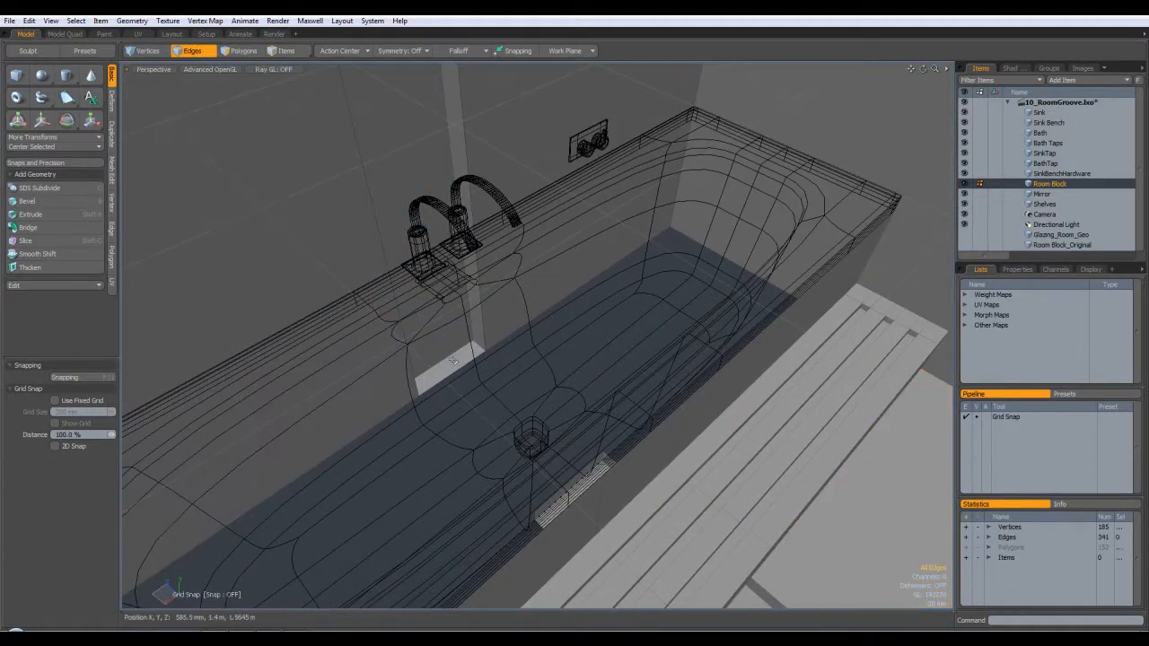
pyautogui.keyDown('alt'); pyautogui.moveTo(492, 295); pyautogui.dragTo(526, 264); pyautogui.keyUp('alt')
pyautogui.keyDown('alt'); pyautogui.keyDown('shift'); pyautogui.moveTo(172, 575); pyautogui.dragTo(653, 312); pyautogui.keyUp('shift'); pyautogui.keyUp('alt')
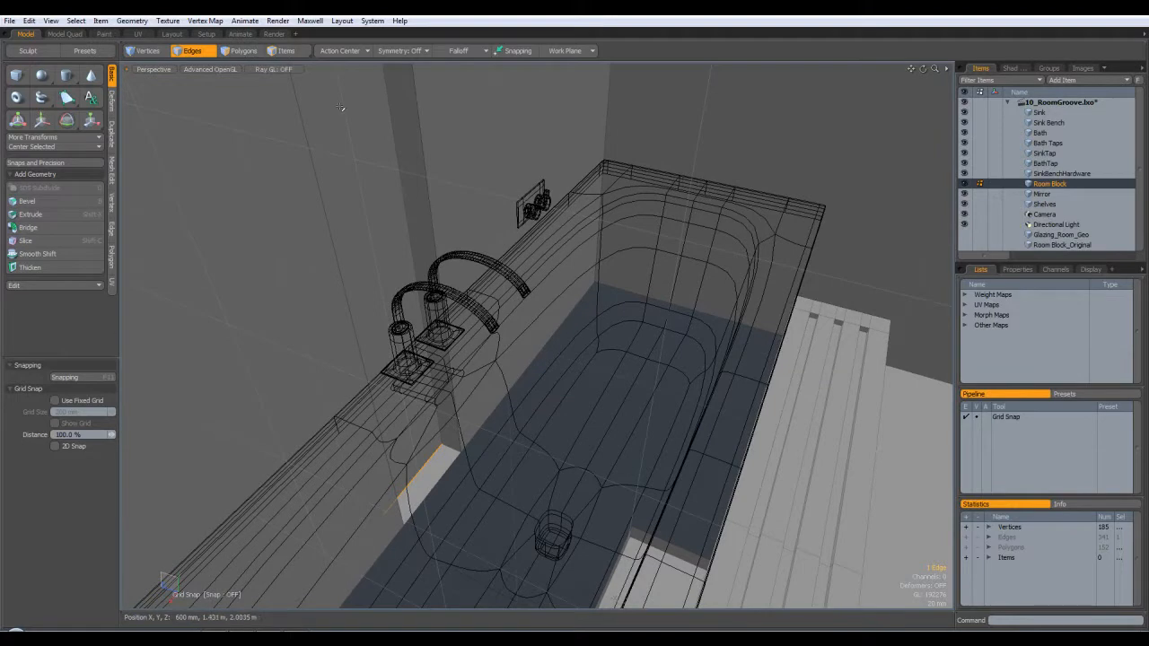
pyautogui.press('w')
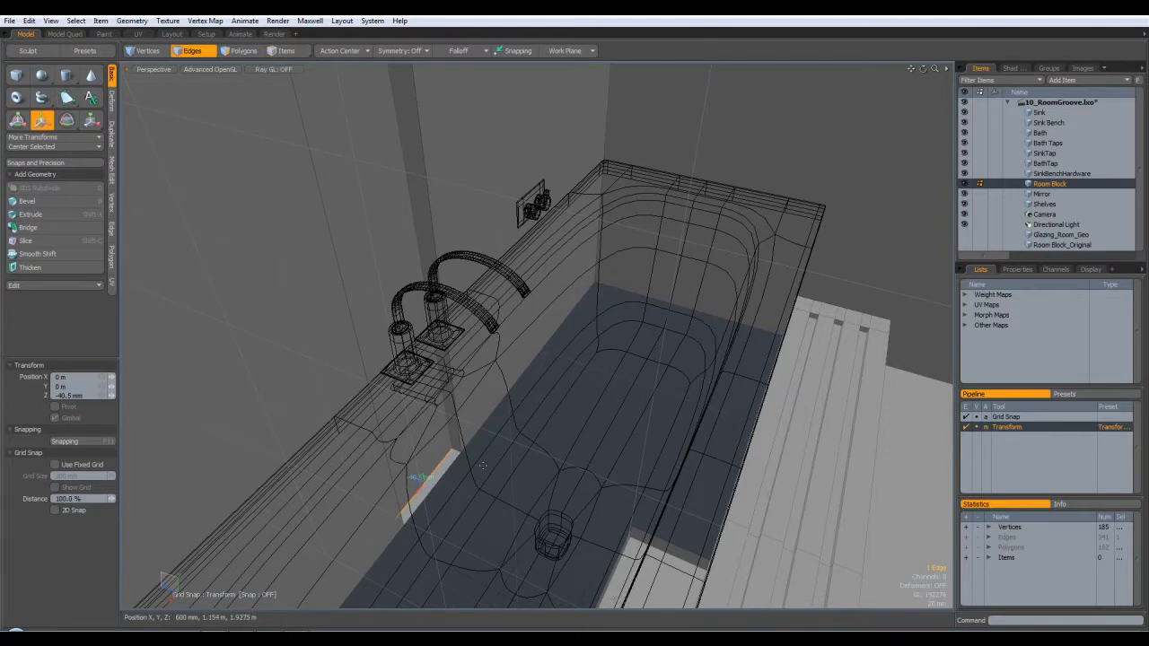
pyautogui.press('q')
pyautogui.click(574, 453)
# Examine the upper end and sides of the bath wall's recessed centre strip
pyautogui.keyDown('alt'); pyautogui.moveTo(579, 456); pyautogui.dragTo(579, 273); pyautogui.keyUp('alt')
pyautogui.keyDown('alt'); pyautogui.moveTo(567, 145); pyautogui.dragTo(595, 343); pyautogui.keyUp('alt')
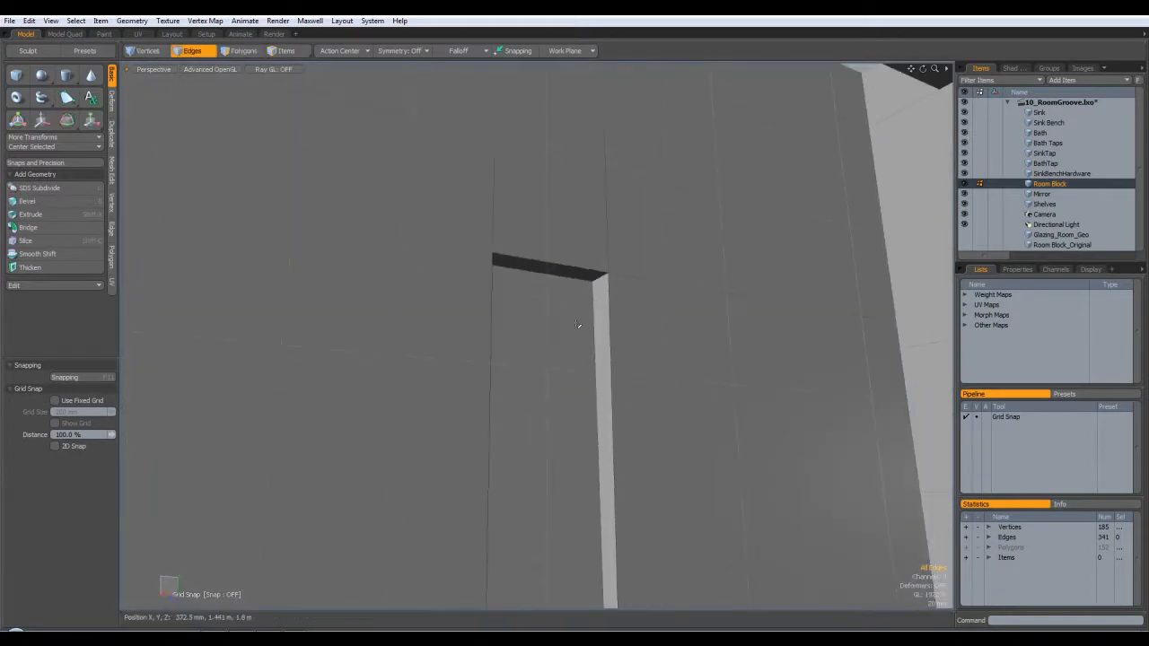
pyautogui.scroll(-3, 577, 326)
pyautogui.keyDown('alt'); pyautogui.moveTo(633, 300); pyautogui.dragTo(681, 305); pyautogui.keyUp('alt')
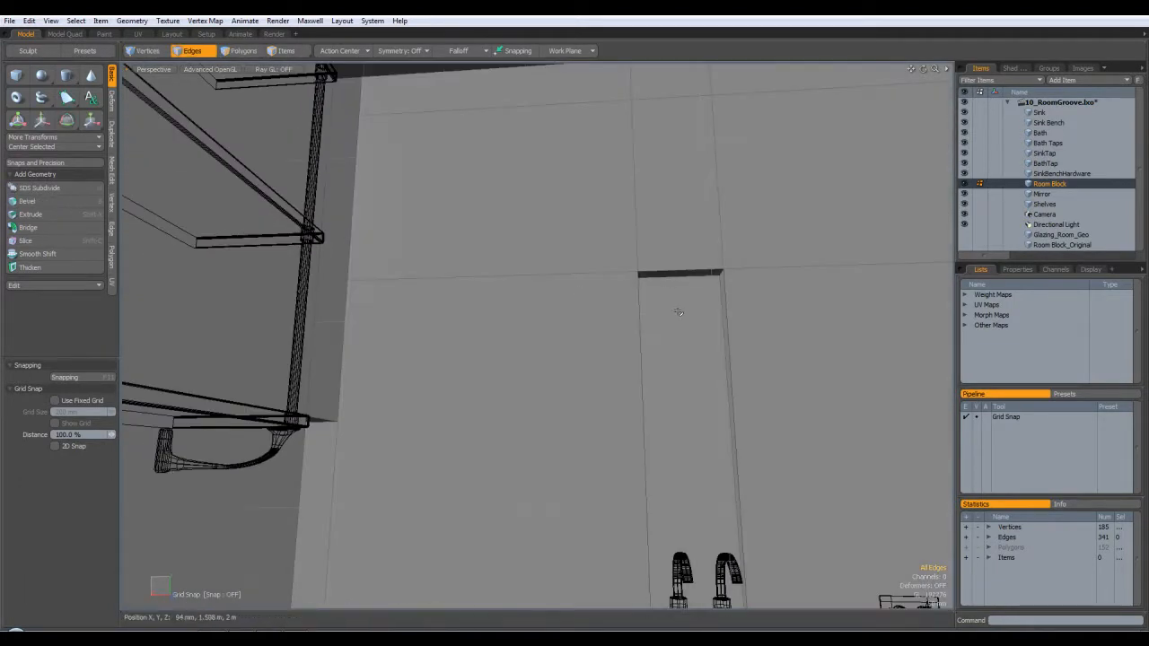
pyautogui.keyDown('alt'); pyautogui.moveTo(766, 312); pyautogui.dragTo(589, 383); pyautogui.keyUp('alt')
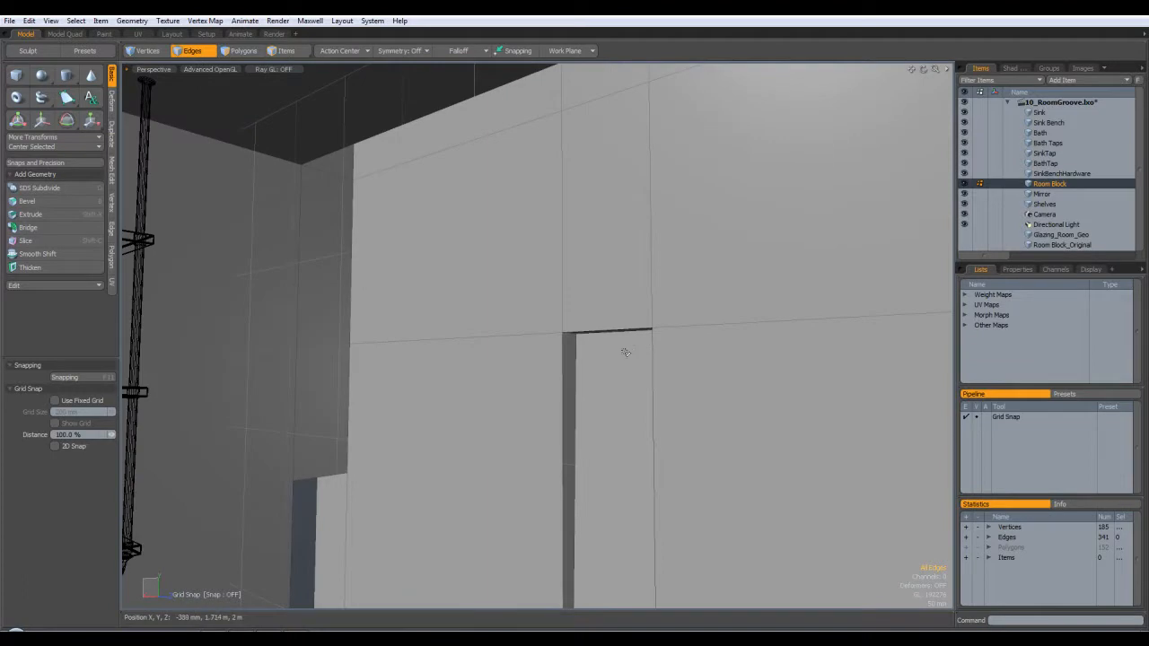
pyautogui.keyDown('alt'); pyautogui.moveTo(635, 339); pyautogui.dragTo(729, 386); pyautogui.keyUp('alt')
pyautogui.keyDown('alt'); pyautogui.keyDown('shift'); pyautogui.moveTo(718, 332); pyautogui.dragTo(432, 327); pyautogui.keyUp('shift'); pyautogui.keyUp('alt')
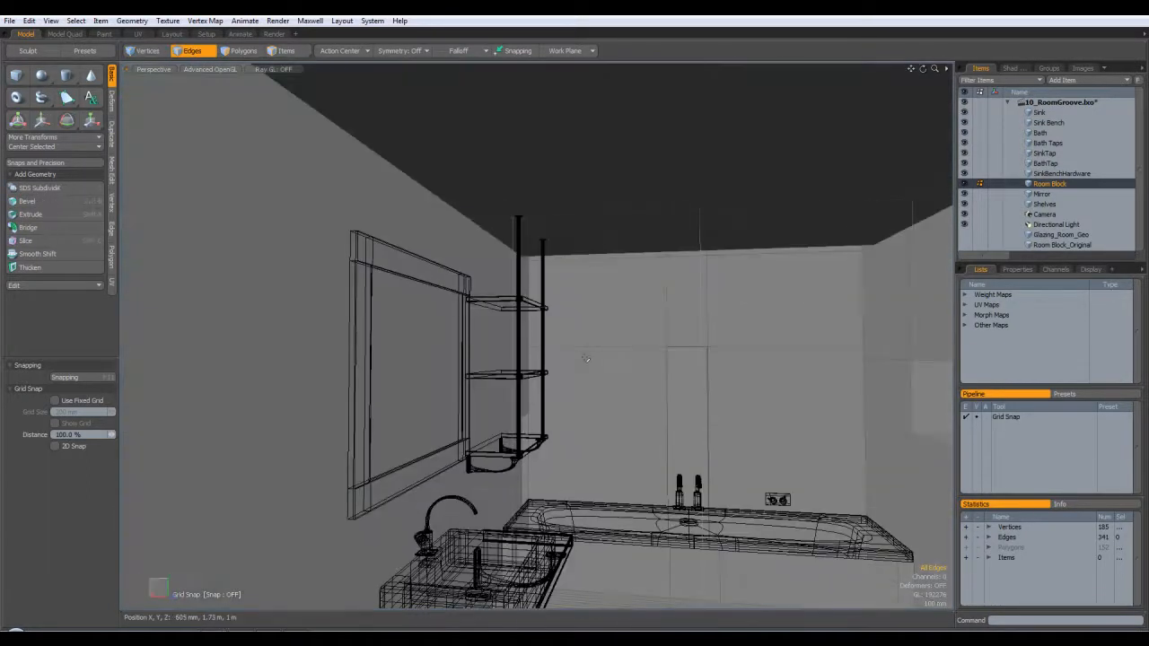
# Select the lower bath wall's two side polygons, the groove's side faces and the recessed centre strip
pyautogui.click(249, 51)
pyautogui.keyDown('alt'); pyautogui.moveTo(763, 431); pyautogui.dragTo(718, 439); pyautogui.keyUp('alt')
pyautogui.press('KP_1')
pyautogui.press('KP_1')
pyautogui.scroll(-5, 754, 340)
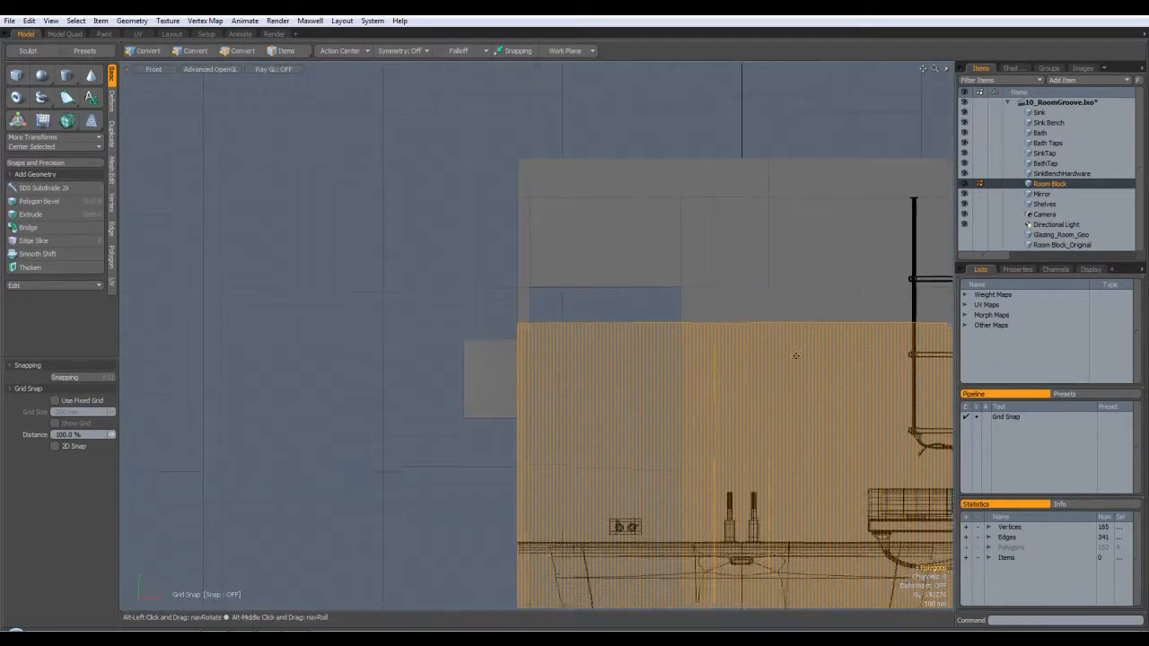
pyautogui.keyDown('alt'); pyautogui.moveTo(849, 388); pyautogui.dragTo(670, 312); pyautogui.keyUp('alt')
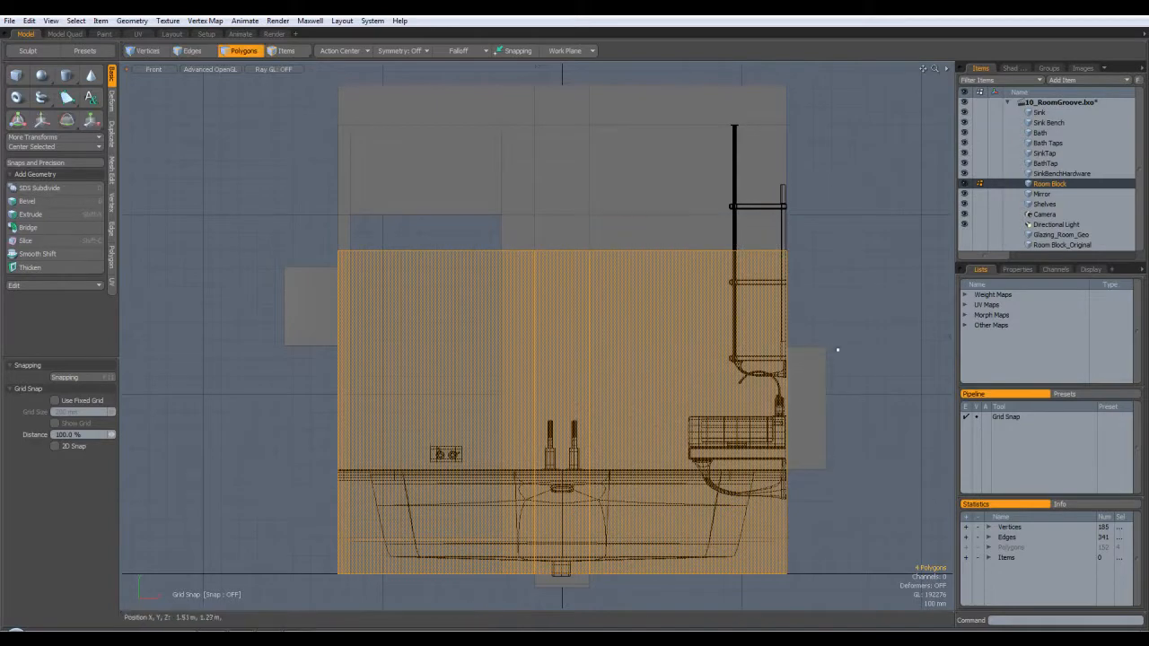
pyautogui.click(849, 326)
pyautogui.moveTo(841, 329)
pyautogui.keyDown('alt'); pyautogui.mouseDown()
pyautogui.moveTo(826, 290)
pyautogui.moveTo(679, 318)
pyautogui.moveTo(511, 325)
pyautogui.moveTo(669, 317)
pyautogui.moveTo(440, 285)
pyautogui.moveTo(561, 317)
pyautogui.moveTo(492, 367)
pyautogui.moveTo(871, 400)
pyautogui.moveTo(941, 316)
pyautogui.mouseUp(); pyautogui.keyUp('alt')
pyautogui.click(764, 293)
pyautogui.moveTo(605, 314); pyautogui.dragTo(494, 318)
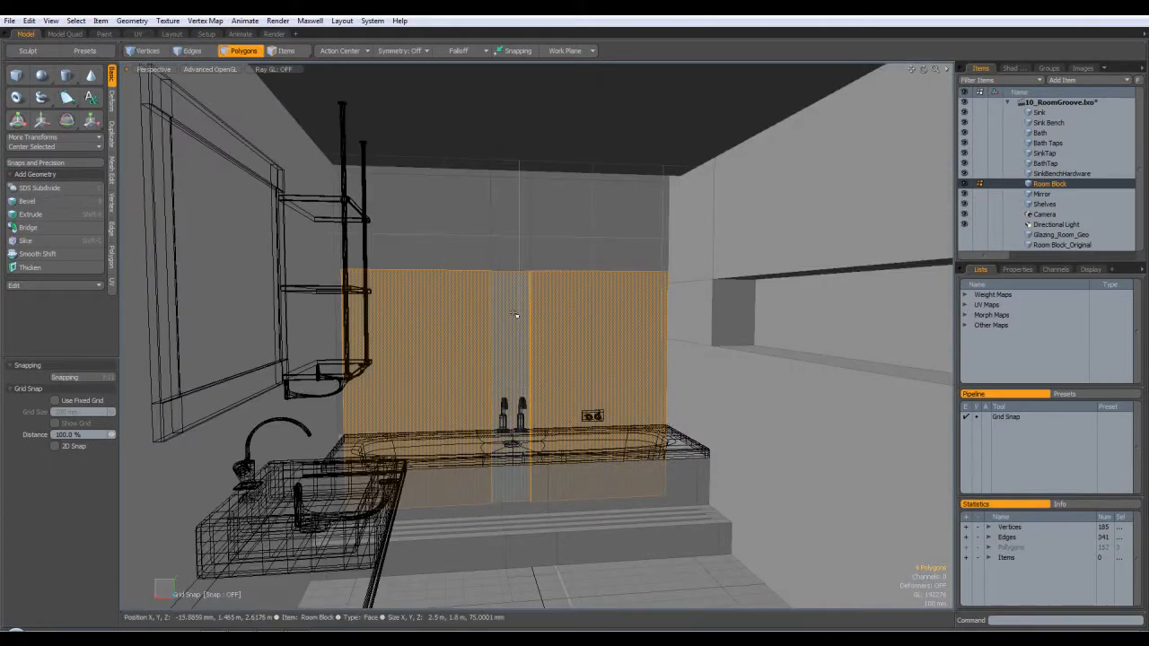
pyautogui.scroll(5, 515, 320)
pyautogui.moveTo(632, 259); pyautogui.dragTo(551, 266)
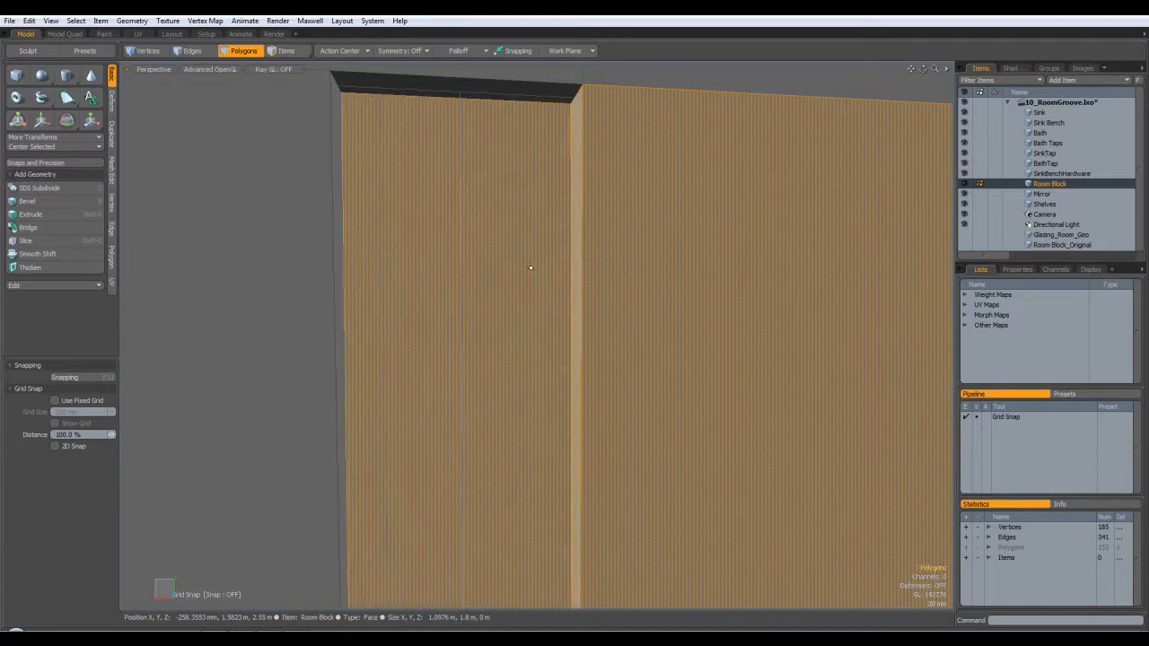
pyautogui.moveTo(343, 229); pyautogui.dragTo(282, 259)
pyautogui.scroll(-3, 480, 265)
# Slice the selected bath-wall polygons horizontally 50 mm below their upper edge with the snapping mode set to none, and clear the selection
pyautogui.press('KP_1')
pyautogui.press('KP_2')
pyautogui.press('KP_3')
pyautogui.press('KP_2')
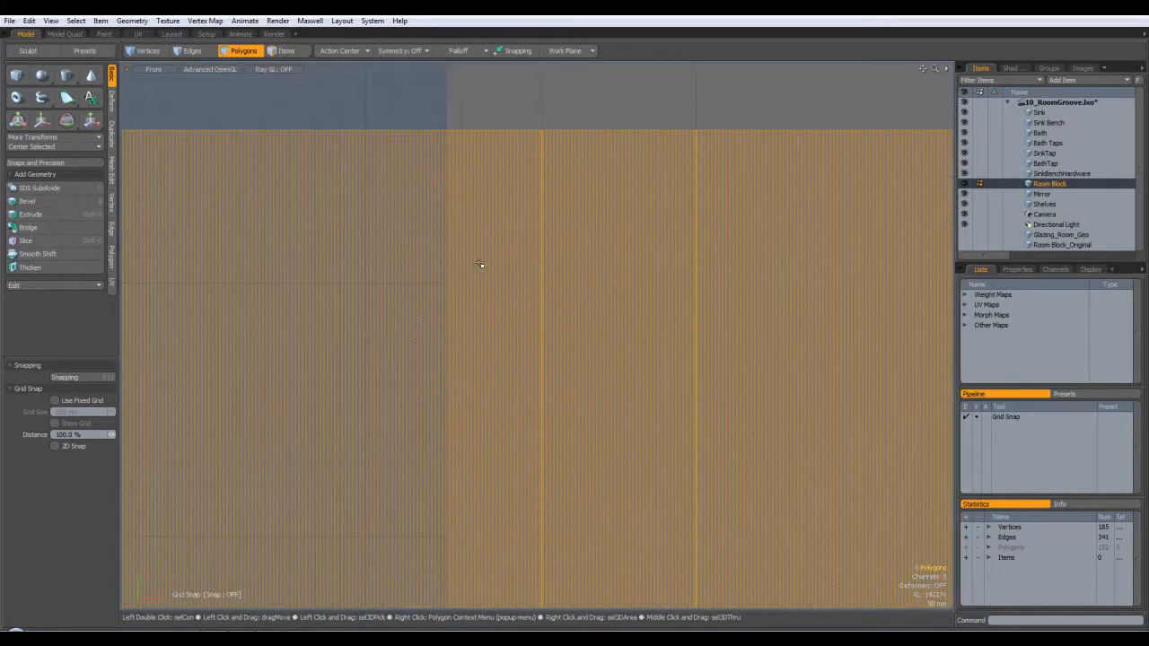
pyautogui.scroll(-6, 664, 321)
pyautogui.scroll(3, 651, 288)
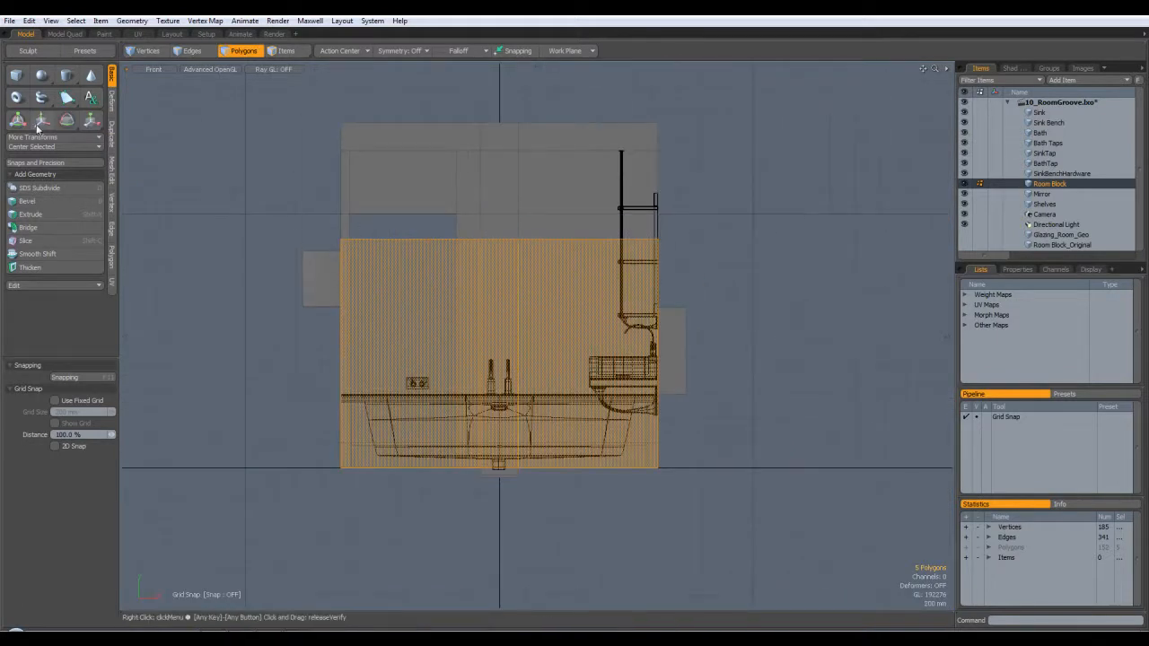
pyautogui.hotkey('shift', 'c')
pyautogui.scroll(2, 509, 262)
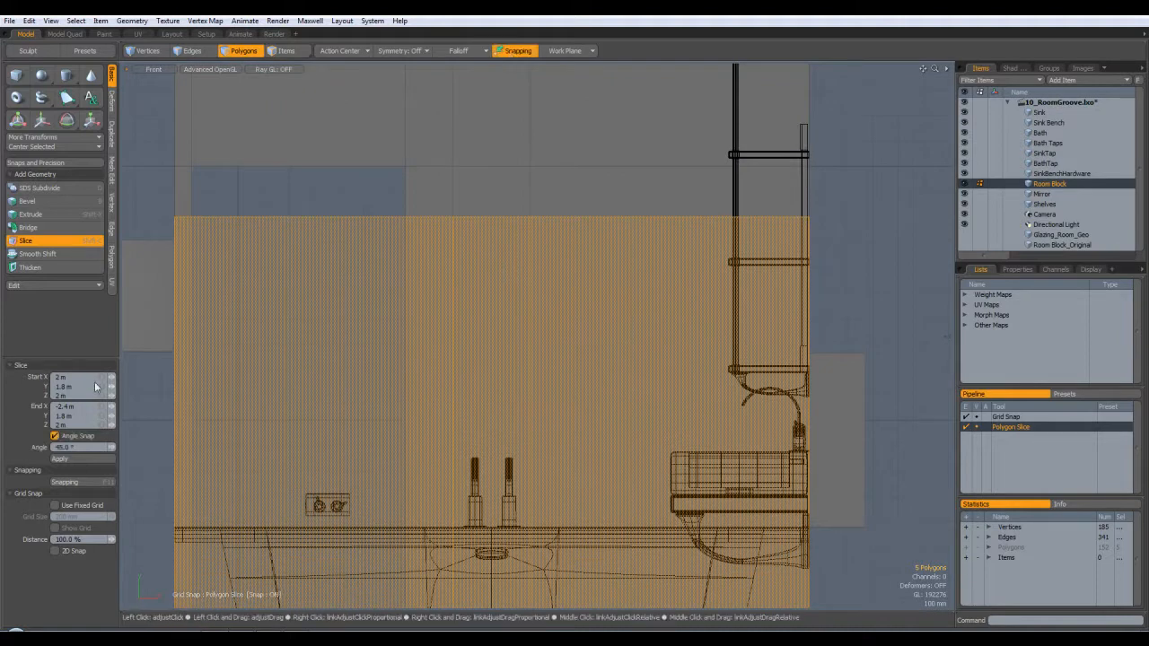
pyautogui.click(77, 485)
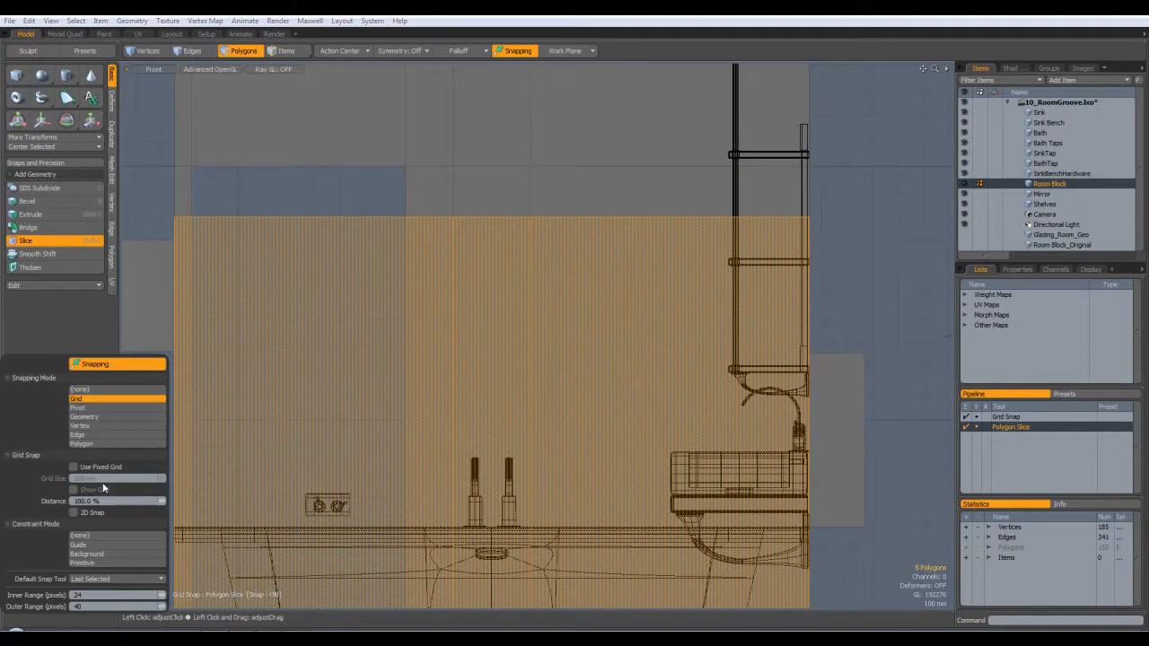
pyautogui.click(91, 391)
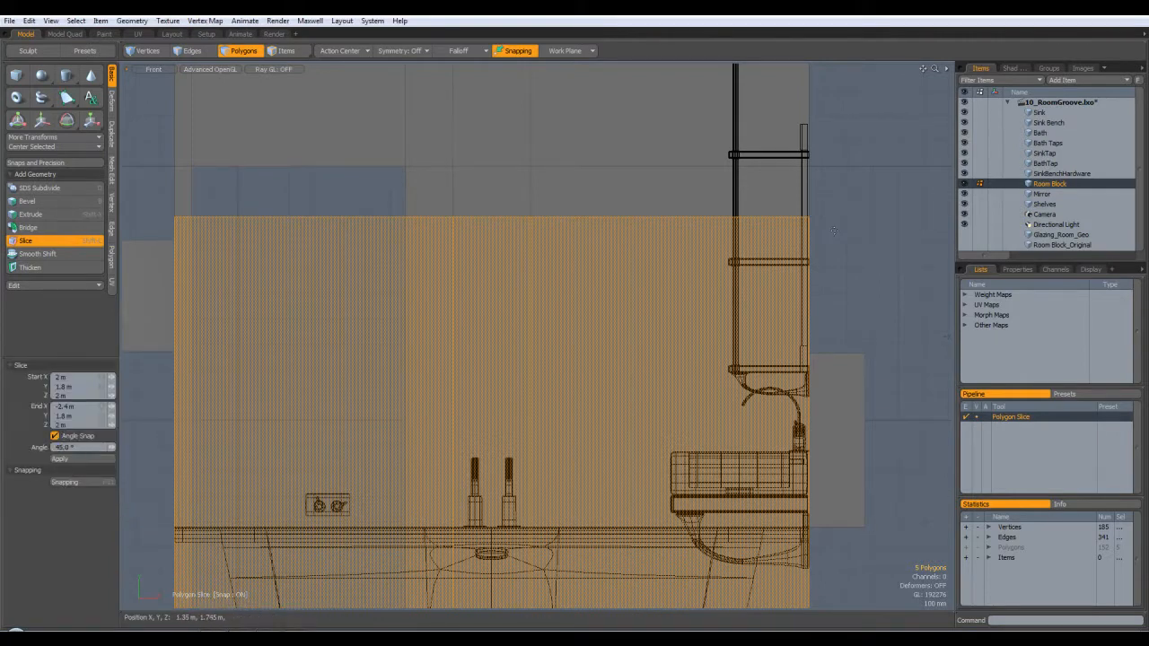
pyautogui.press('space')
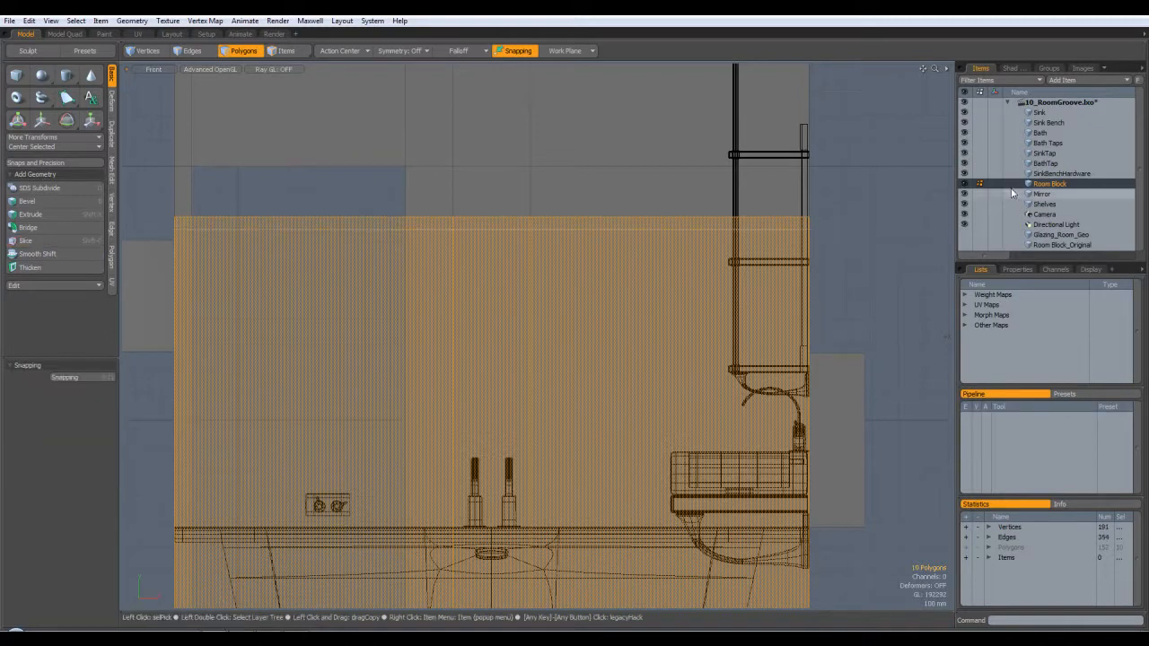
pyautogui.click(873, 197)
# Inspect the bath wall's groove through the render camera in the Render layout and return to the modelling layout
pyautogui.hotkey('ctrl', 'space')
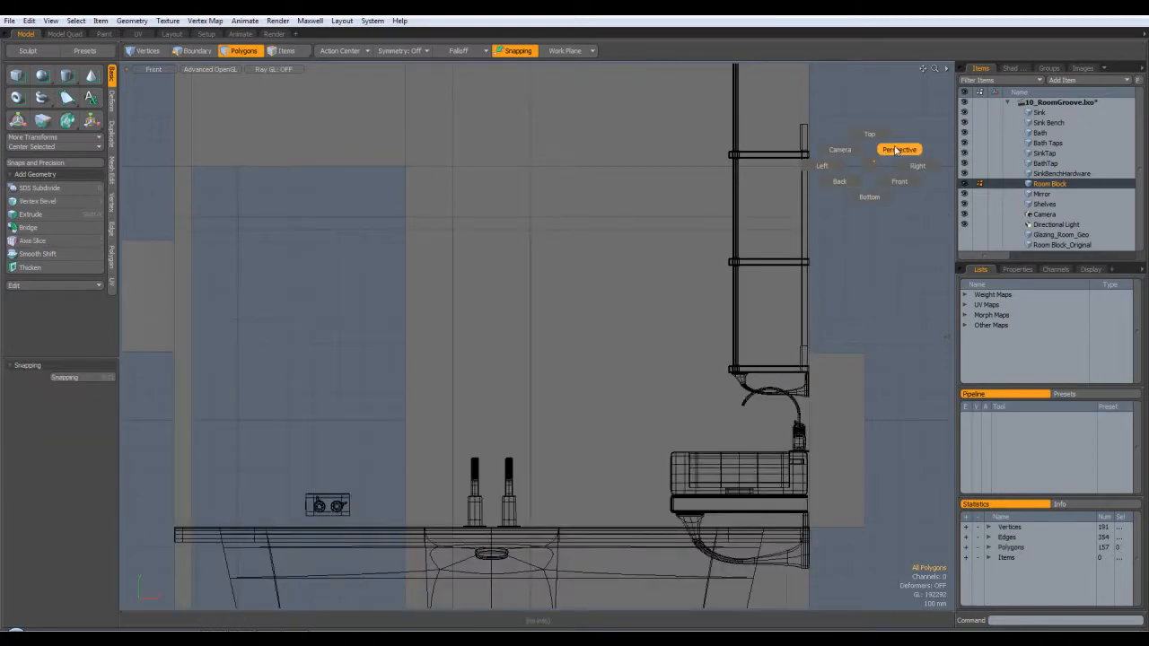
pyautogui.click(896, 150)
pyautogui.keyDown('ctrl'); pyautogui.keyDown('alt'); pyautogui.moveTo(796, 184); pyautogui.dragTo(591, 256); pyautogui.keyUp('alt'); pyautogui.keyUp('ctrl')
pyautogui.press('3')
pyautogui.click(274, 35)
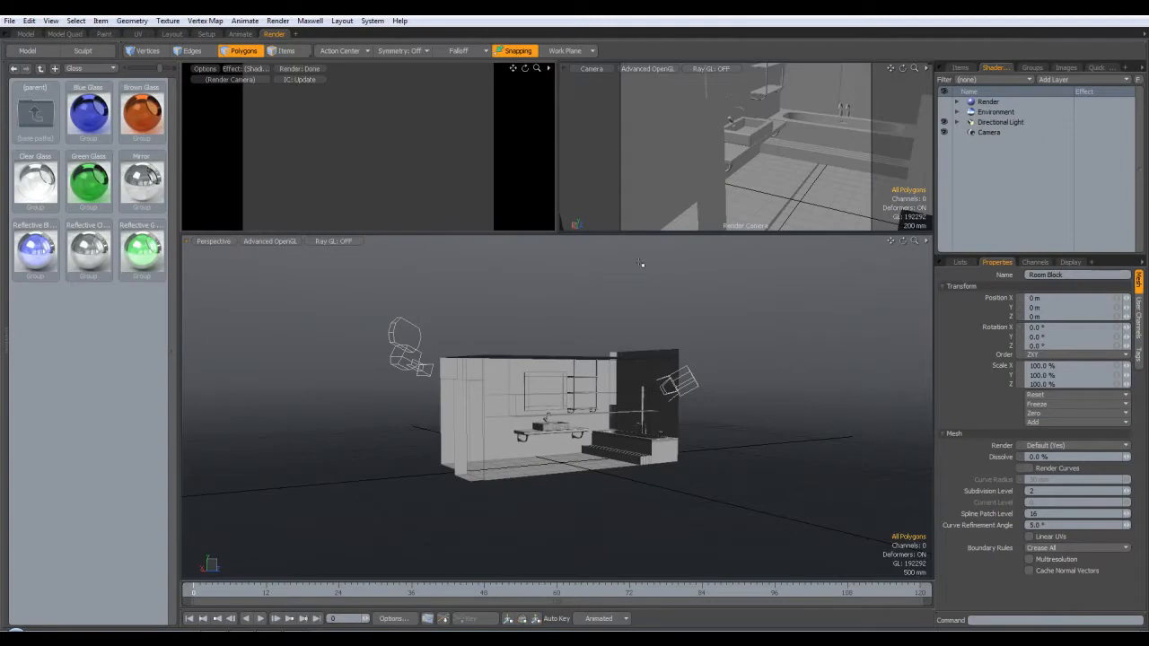
pyautogui.keyDown('alt'); pyautogui.moveTo(790, 162); pyautogui.dragTo(781, 132); pyautogui.keyUp('alt')
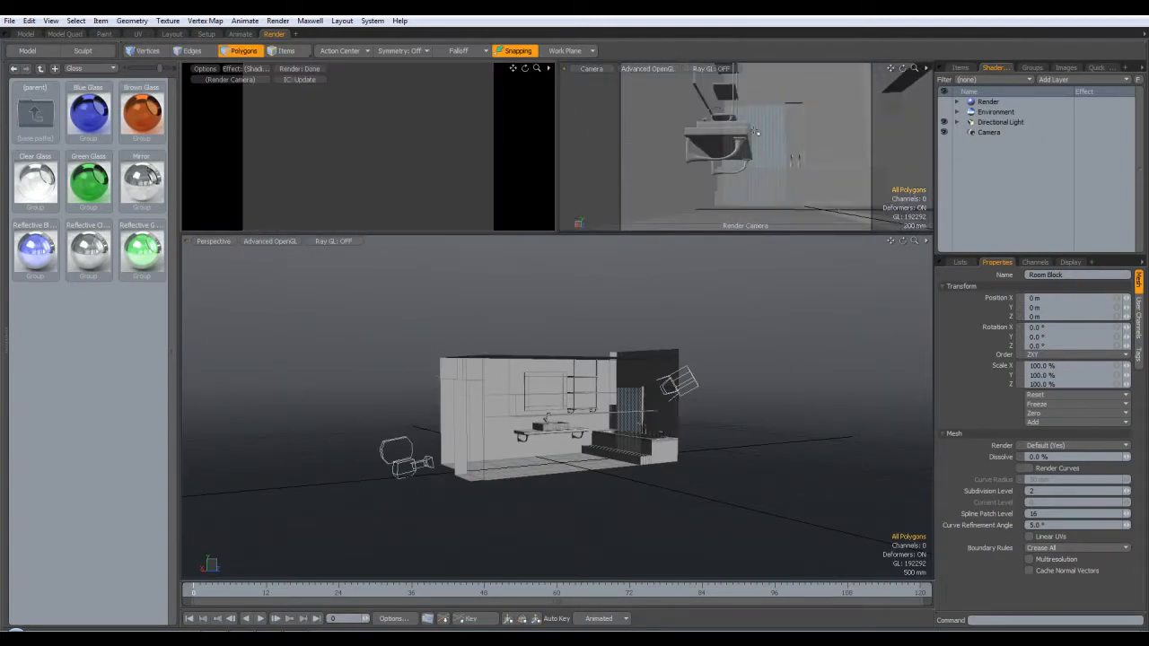
pyautogui.click(36, 36)
# Bevel the 50 mm high polygon at the head of the bath wall's groove inward with a shift of about -115 mm
pyautogui.keyDown('alt'); pyautogui.moveTo(691, 225); pyautogui.dragTo(682, 246); pyautogui.keyUp('alt')
pyautogui.scroll(6, 652, 229)
pyautogui.click(648, 191)
pyautogui.scroll(5, 682, 246)
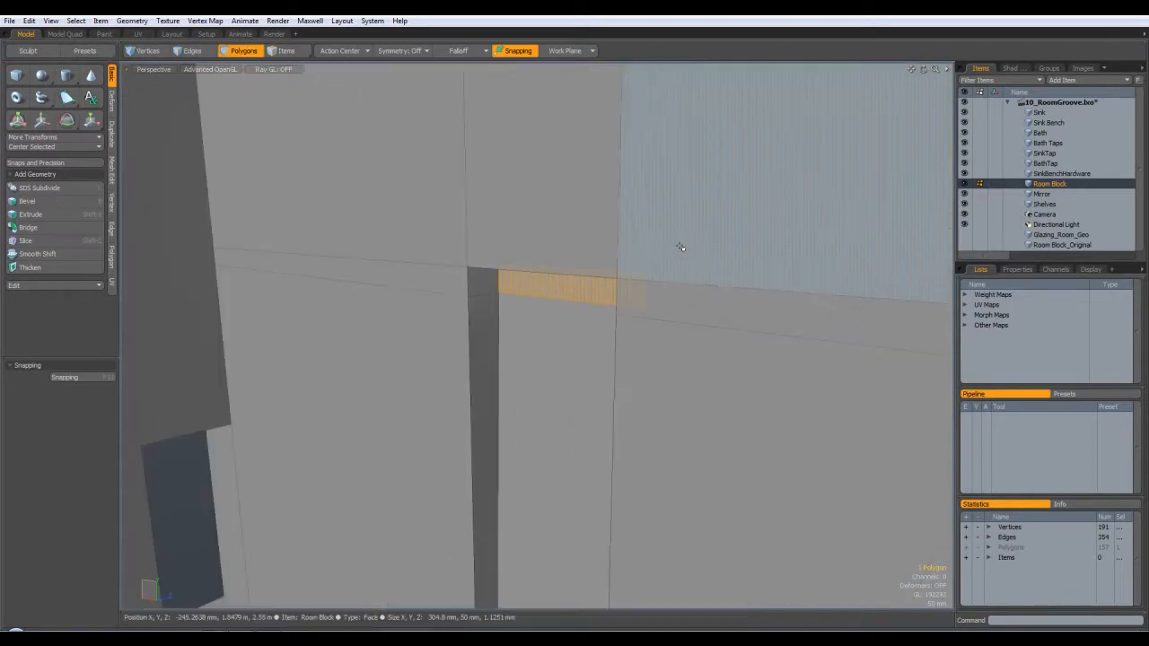
pyautogui.keyDown('alt'); pyautogui.moveTo(617, 314); pyautogui.dragTo(594, 303); pyautogui.keyUp('alt')
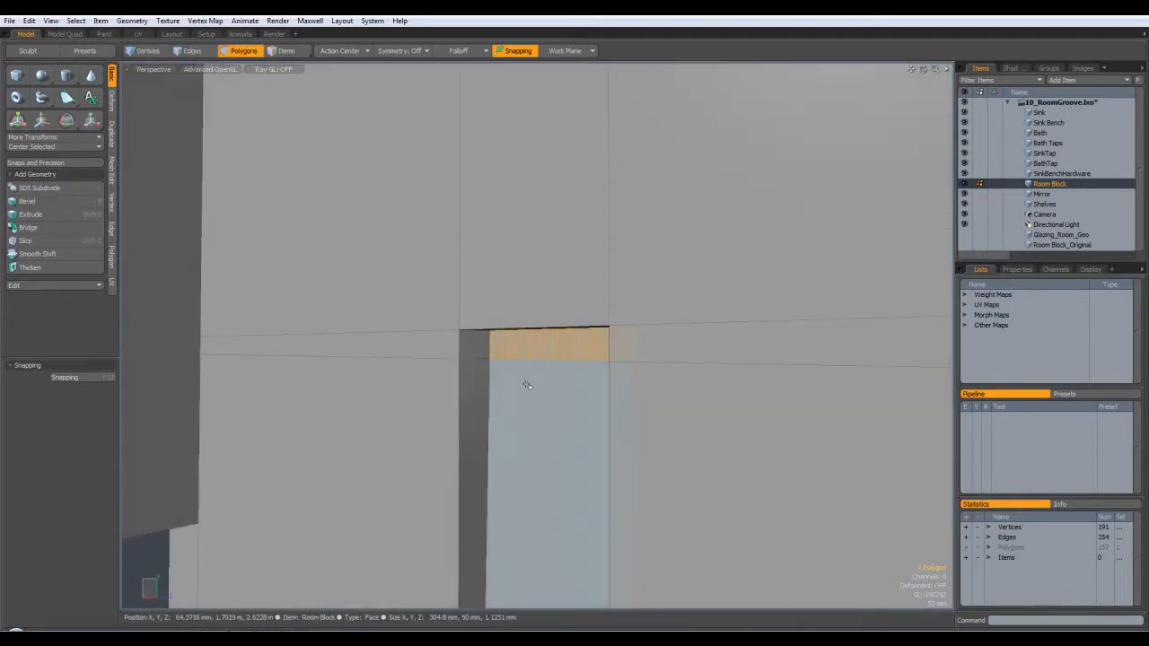
pyautogui.press('b')
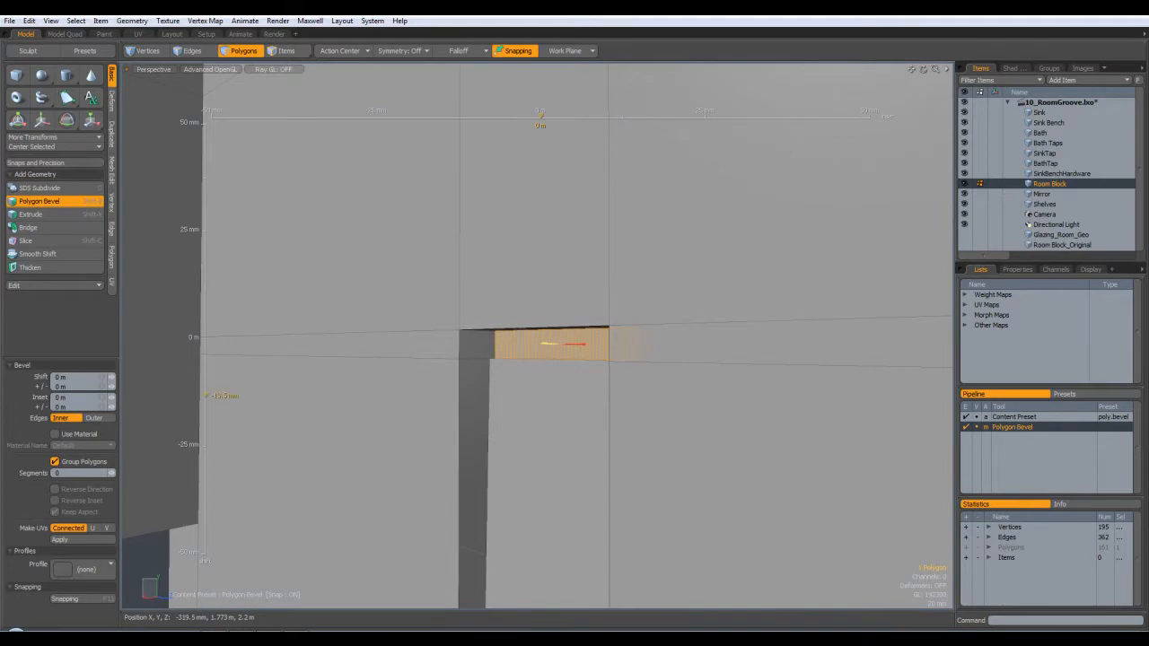
pyautogui.keyDown('alt'); pyautogui.moveTo(575, 396); pyautogui.dragTo(510, 395); pyautogui.keyUp('alt')
pyautogui.keyDown('alt'); pyautogui.moveTo(640, 395); pyautogui.dragTo(736, 395); pyautogui.keyUp('alt')
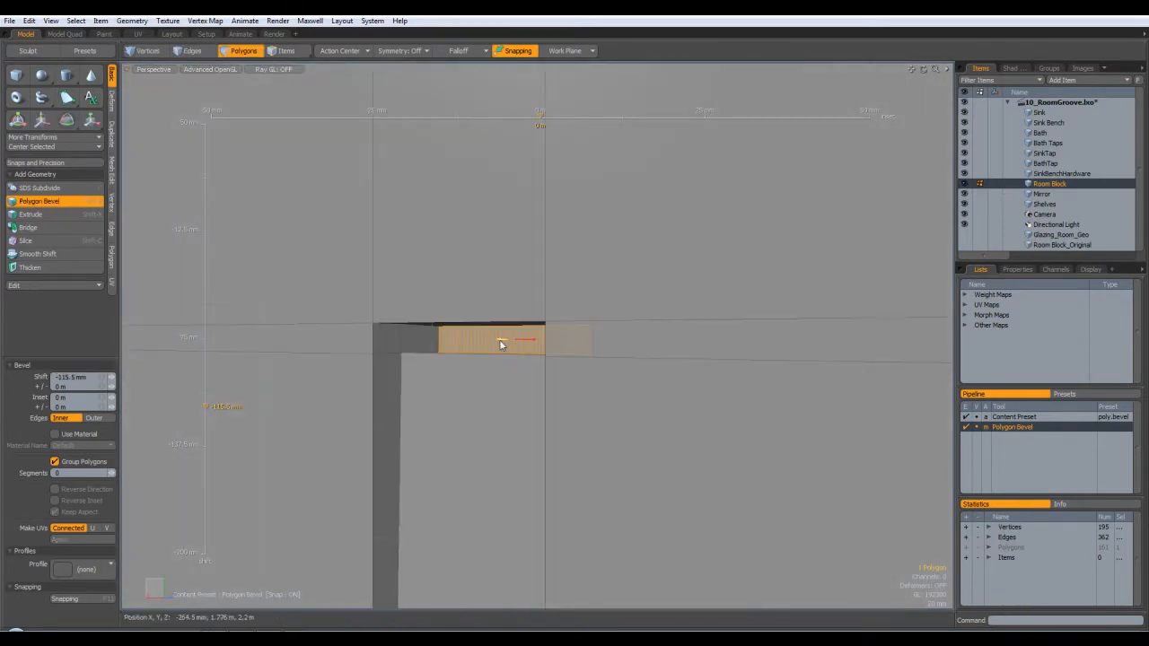
pyautogui.moveTo(513, 339); pyautogui.dragTo(508, 341)
pyautogui.keyDown('alt'); pyautogui.moveTo(508, 395); pyautogui.dragTo(574, 377); pyautogui.keyUp('alt')
pyautogui.keyDown('alt'); pyautogui.moveTo(344, 366); pyautogui.dragTo(276, 374); pyautogui.keyUp('alt')
pyautogui.keyDown('alt'); pyautogui.moveTo(403, 364); pyautogui.dragTo(431, 353); pyautogui.keyUp('alt')
pyautogui.press('q')
pyautogui.click(457, 360)
# Move the back polygon of the groove's head slot about 72 mm up in Y and 10 mm outward in Z
pyautogui.scroll(-8, 600, 370)
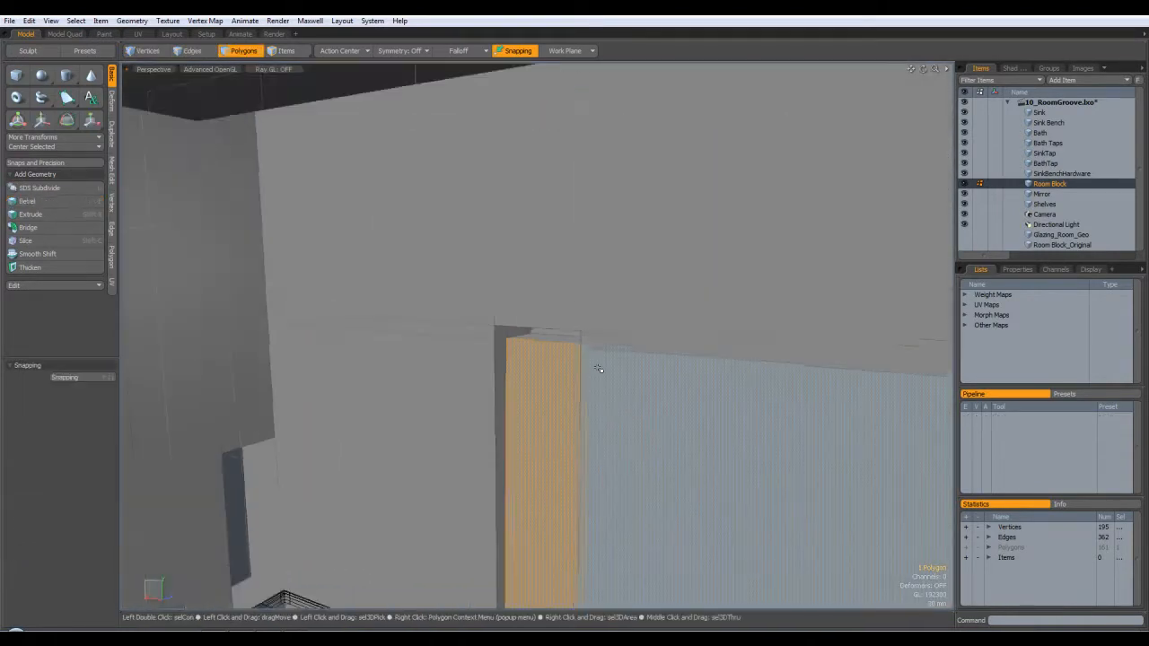
pyautogui.hotkey('shift', 'a')
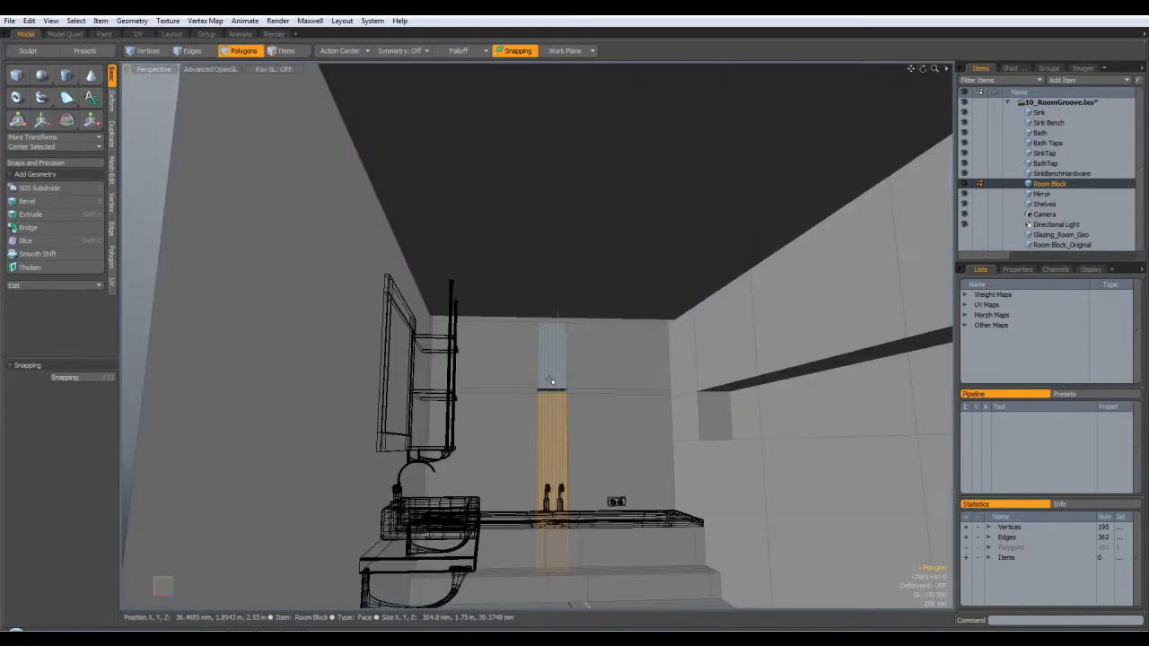
pyautogui.scroll(3, 558, 412)
pyautogui.keyDown('alt'); pyautogui.moveTo(637, 398); pyautogui.dragTo(534, 422); pyautogui.keyUp('alt')
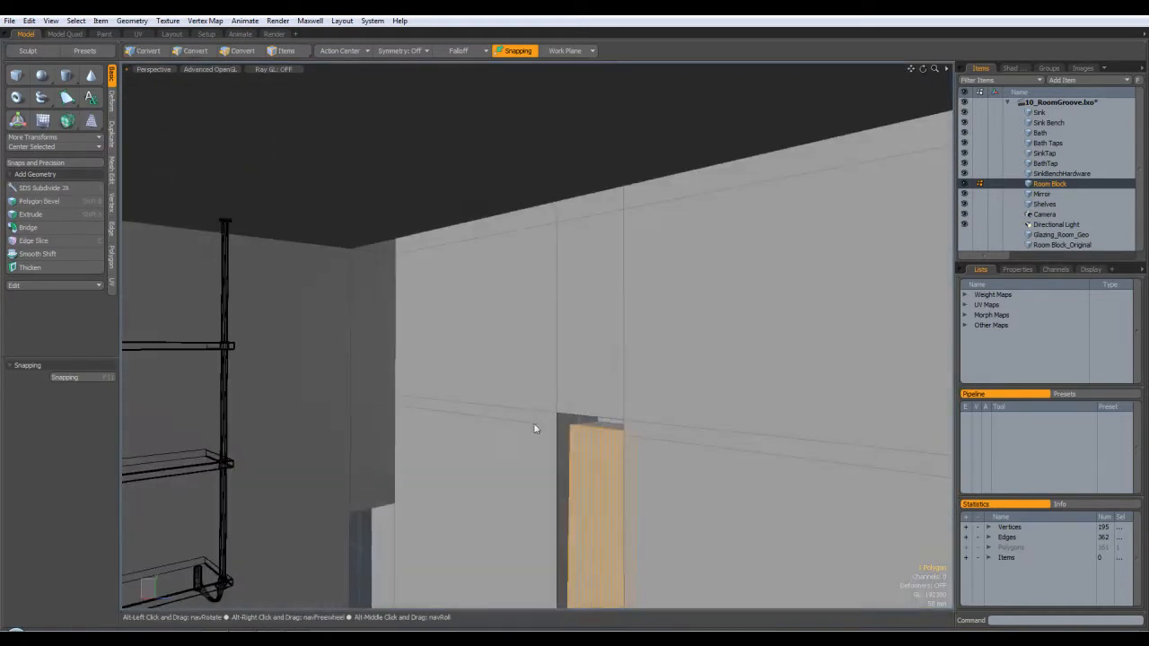
pyautogui.keyDown('alt'); pyautogui.moveTo(611, 425); pyautogui.dragTo(635, 385); pyautogui.keyUp('alt')
pyautogui.scroll(3, 626, 412)
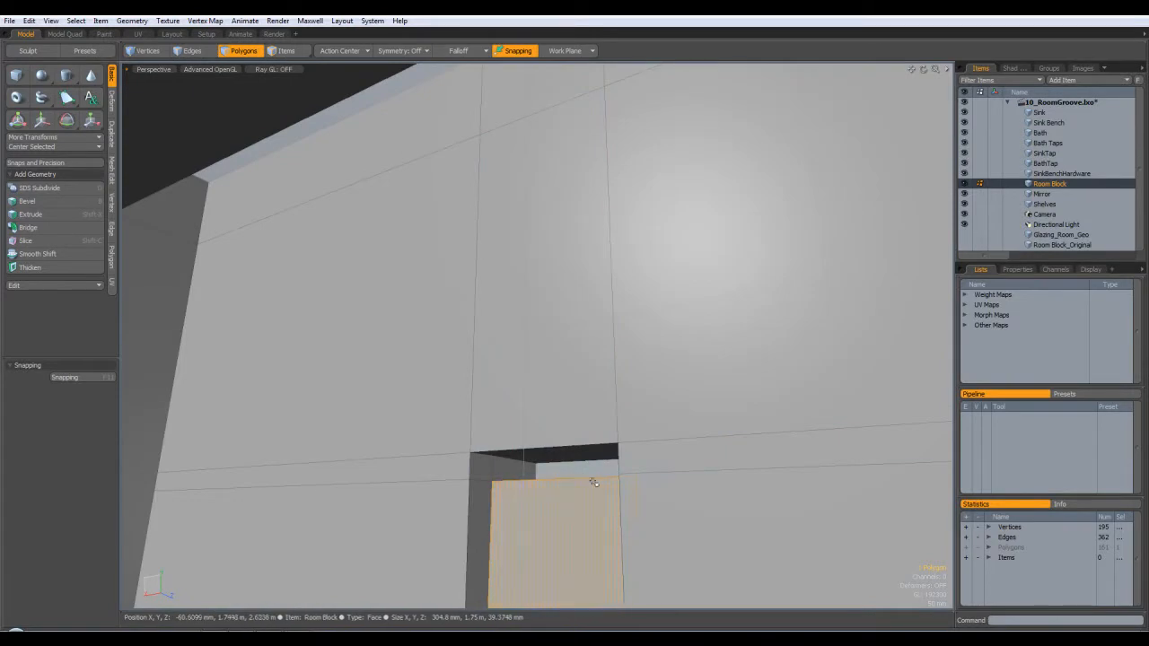
pyautogui.scroll(2, 597, 467)
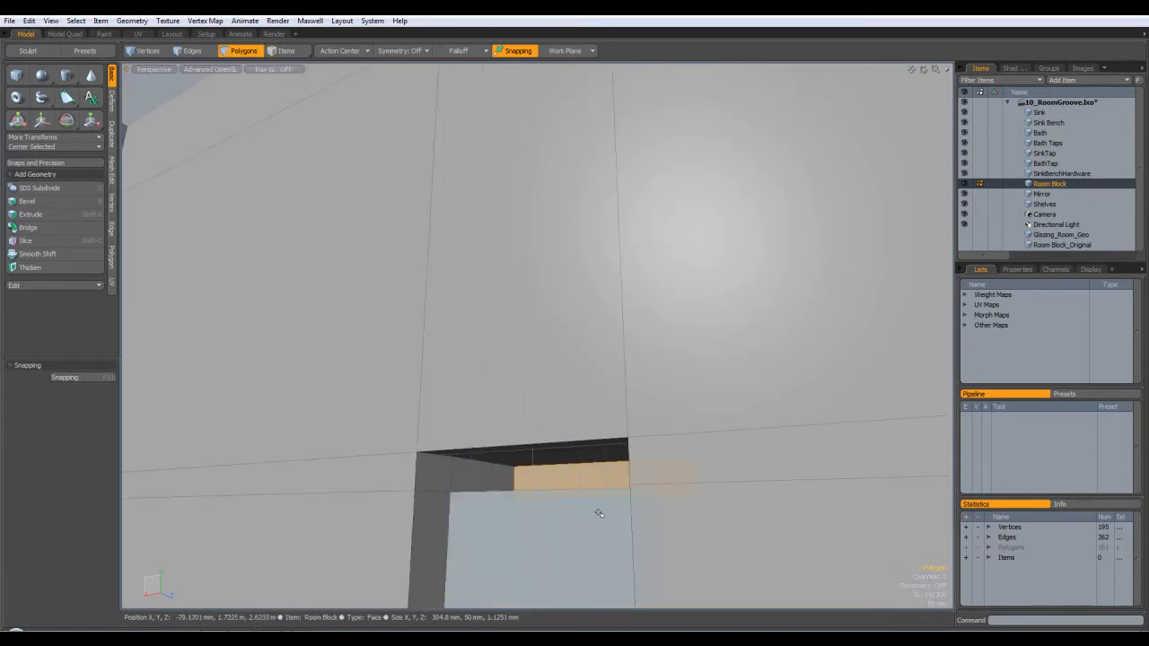
pyautogui.press('w')
pyautogui.keyDown('alt'); pyautogui.moveTo(698, 503); pyautogui.dragTo(548, 429); pyautogui.keyUp('alt')
pyautogui.scroll(-2, 549, 429)
pyautogui.keyDown('alt'); pyautogui.moveTo(465, 422); pyautogui.dragTo(576, 420); pyautogui.keyUp('alt')
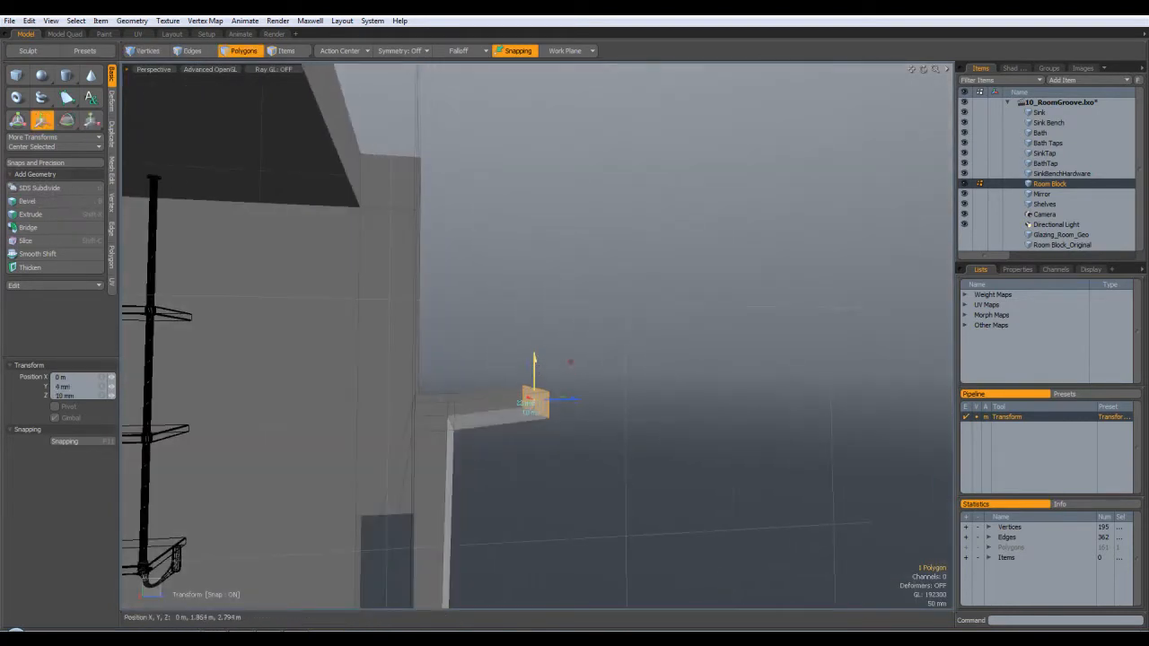
pyautogui.keyDown('alt'); pyautogui.moveTo(568, 392); pyautogui.dragTo(479, 420); pyautogui.keyUp('alt')
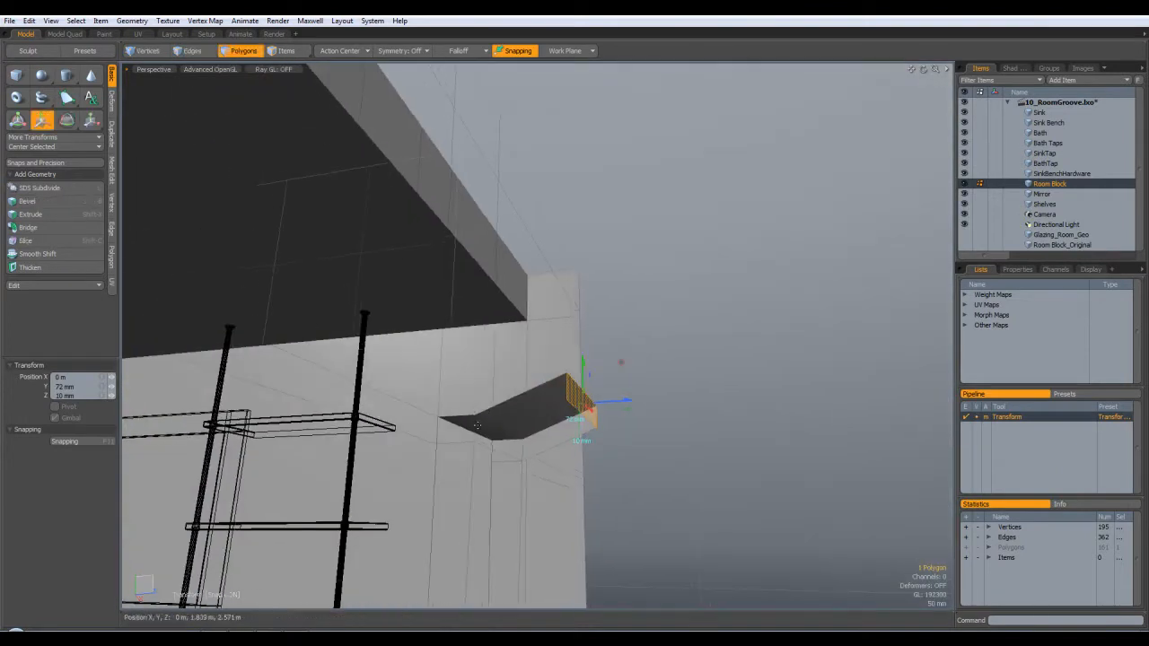
pyautogui.keyDown('alt'); pyautogui.moveTo(543, 459); pyautogui.dragTo(768, 490); pyautogui.keyUp('alt')
pyautogui.press('space')
pyautogui.click(600, 457)
# Examine the sloped head slot in the bath wall from inside the room and from behind the wall
pyautogui.scroll(-10, 599, 456)
pyautogui.keyDown('alt'); pyautogui.moveTo(601, 458); pyautogui.dragTo(564, 509); pyautogui.keyUp('alt')
pyautogui.scroll(4, 582, 492)
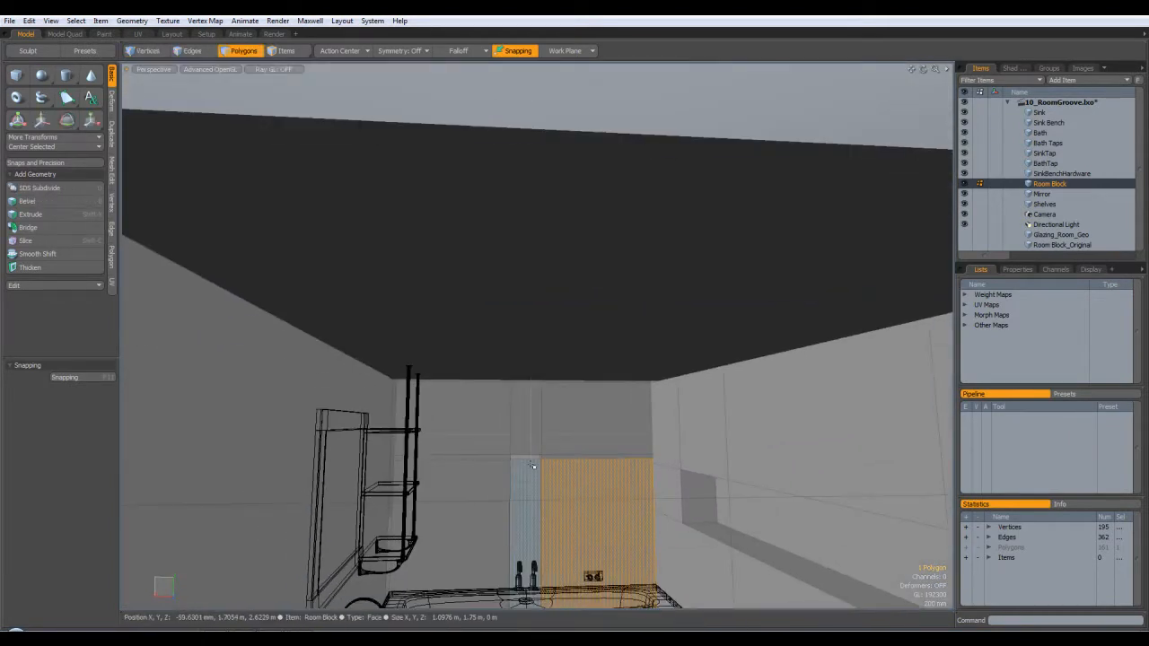
pyautogui.scroll(3, 533, 466)
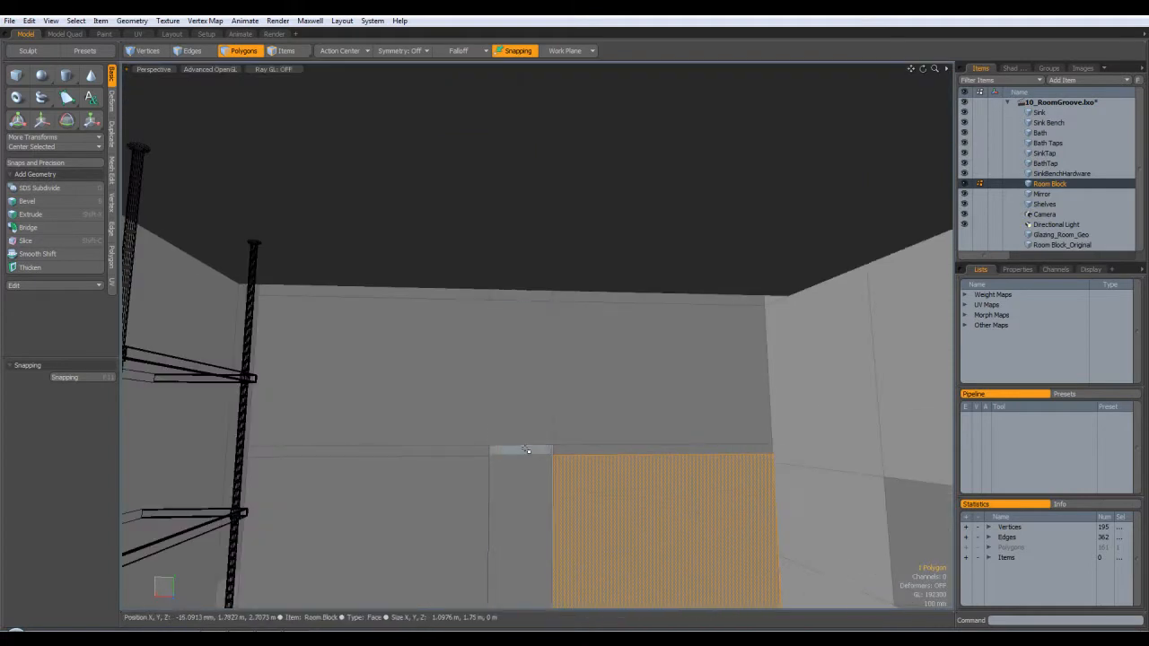
pyautogui.keyDown('alt'); pyautogui.moveTo(520, 393); pyautogui.dragTo(687, 396); pyautogui.keyUp('alt')
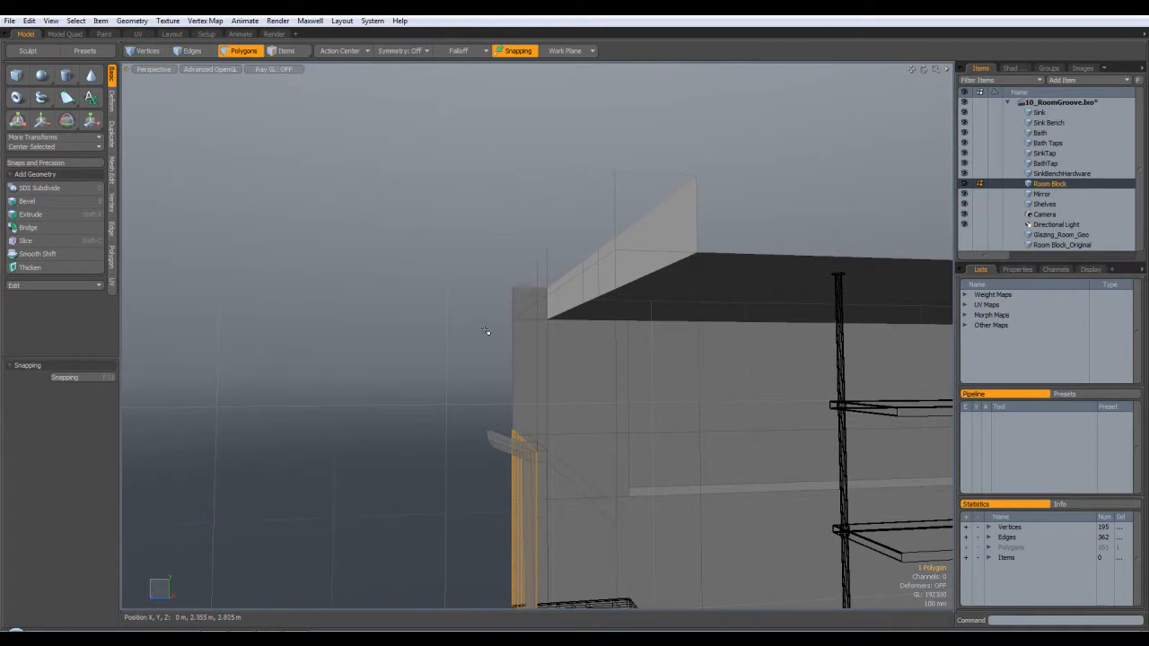
pyautogui.keyDown('alt'); pyautogui.moveTo(506, 462); pyautogui.dragTo(698, 494); pyautogui.keyUp('alt')
pyautogui.keyDown('alt'); pyautogui.moveTo(641, 470); pyautogui.dragTo(548, 467); pyautogui.keyUp('alt')
# Move the bottom polygon of the floor's centre groove downward to deepen the groove, and clear the selection
pyautogui.click(642, 515)
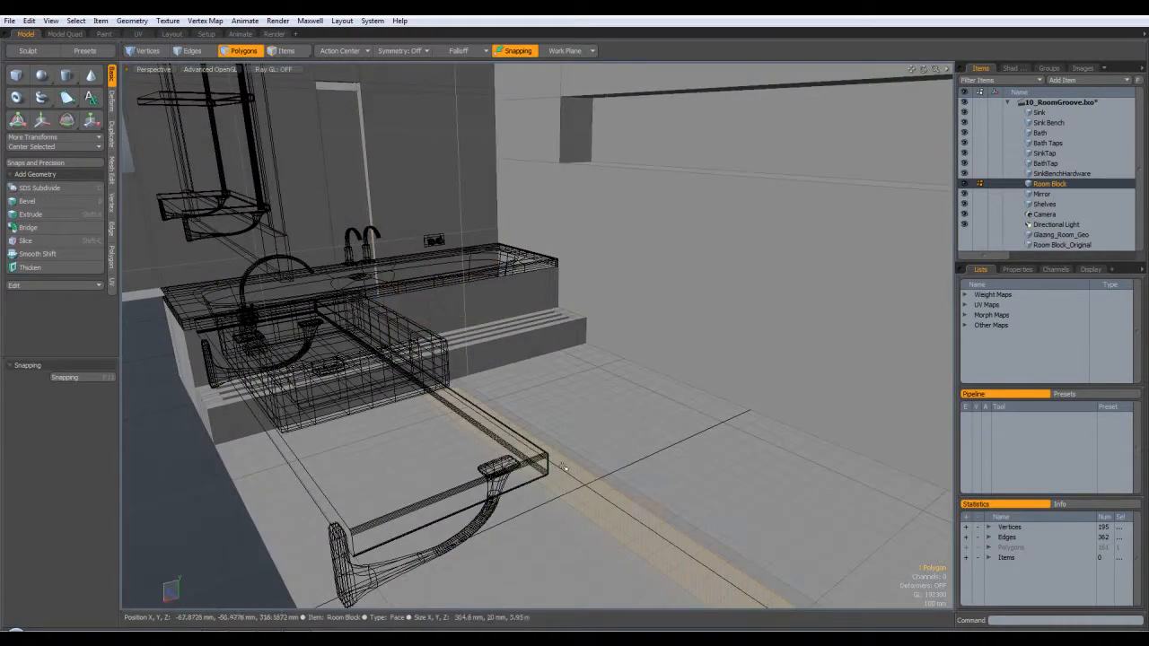
pyautogui.keyDown('alt'); pyautogui.moveTo(650, 512); pyautogui.dragTo(572, 455); pyautogui.keyUp('alt')
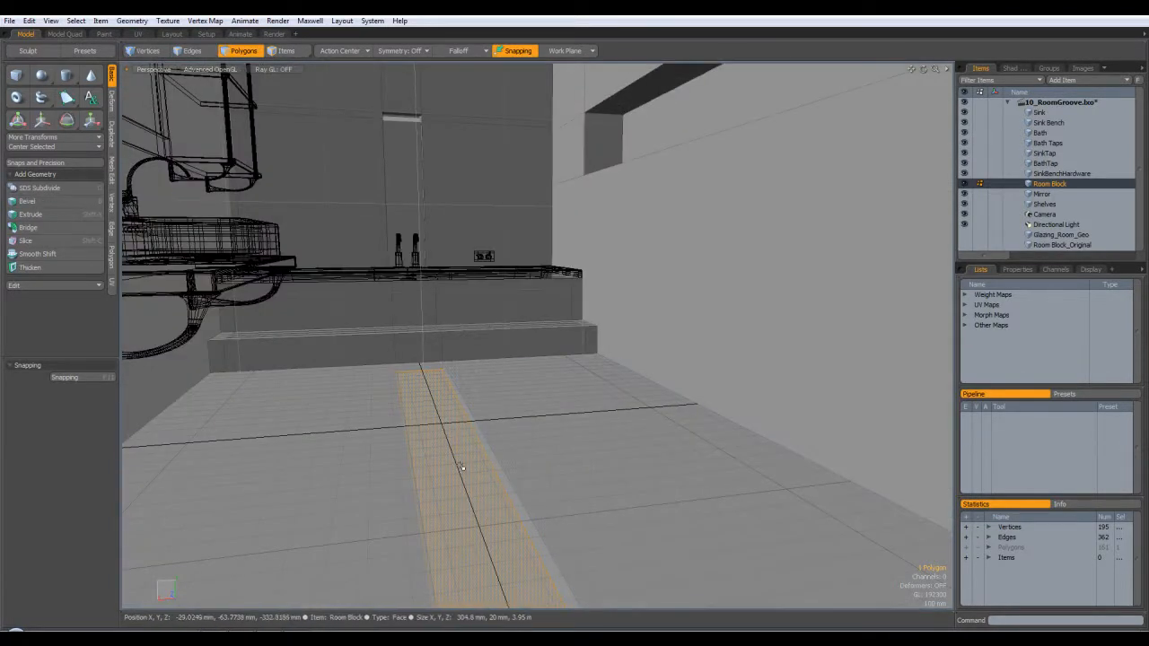
pyautogui.press('w')
pyautogui.keyDown('alt'); pyautogui.moveTo(516, 461); pyautogui.dragTo(428, 365); pyautogui.keyUp('alt')
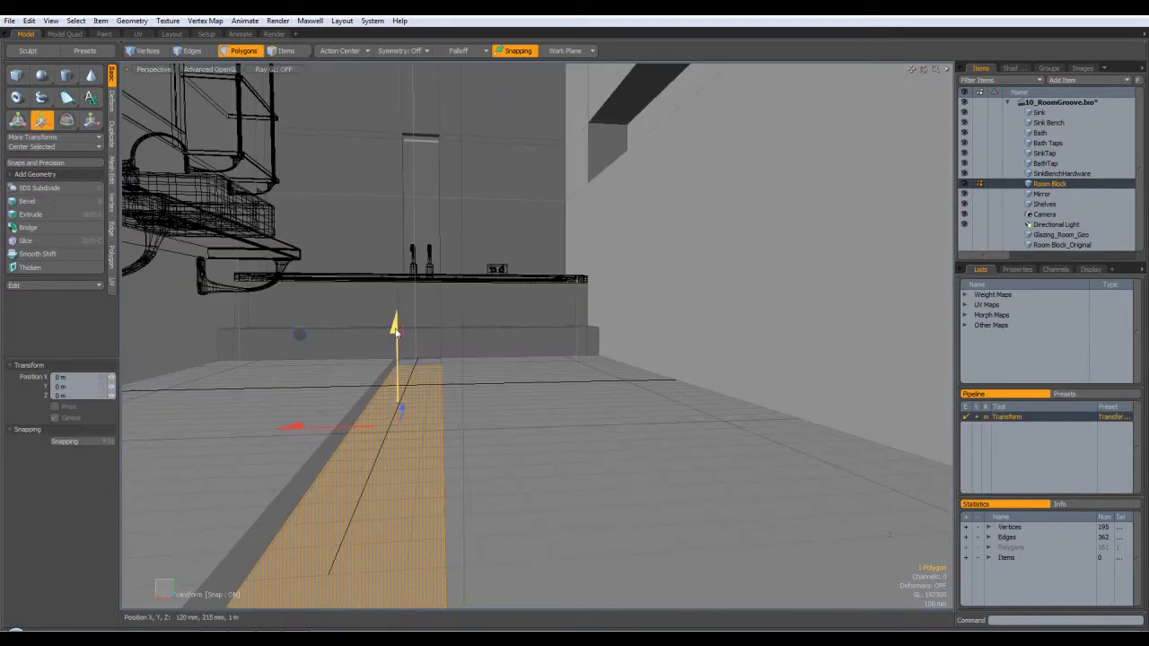
pyautogui.keyDown('alt'); pyautogui.moveTo(408, 422); pyautogui.dragTo(412, 496); pyautogui.keyUp('alt')
pyautogui.press('space')
pyautogui.click(413, 496)
# Examine the deepened floor groove along its length and where it meets the step below the bath
pyautogui.keyDown('alt'); pyautogui.moveTo(578, 485); pyautogui.dragTo(661, 460); pyautogui.keyUp('alt')
pyautogui.scroll(3, 489, 379)
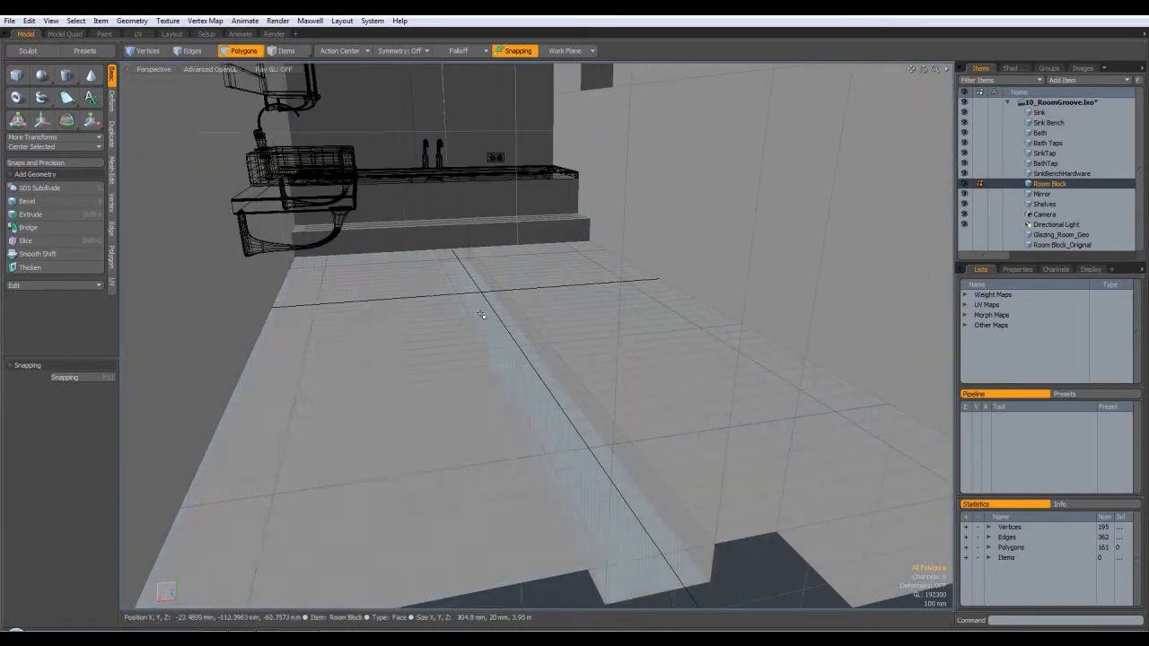
pyautogui.keyDown('alt'); pyautogui.moveTo(479, 285); pyautogui.dragTo(436, 239); pyautogui.keyUp('alt')
pyautogui.keyDown('alt'); pyautogui.keyDown('shift'); pyautogui.moveTo(719, 209); pyautogui.dragTo(815, 300); pyautogui.keyUp('shift'); pyautogui.keyUp('alt')
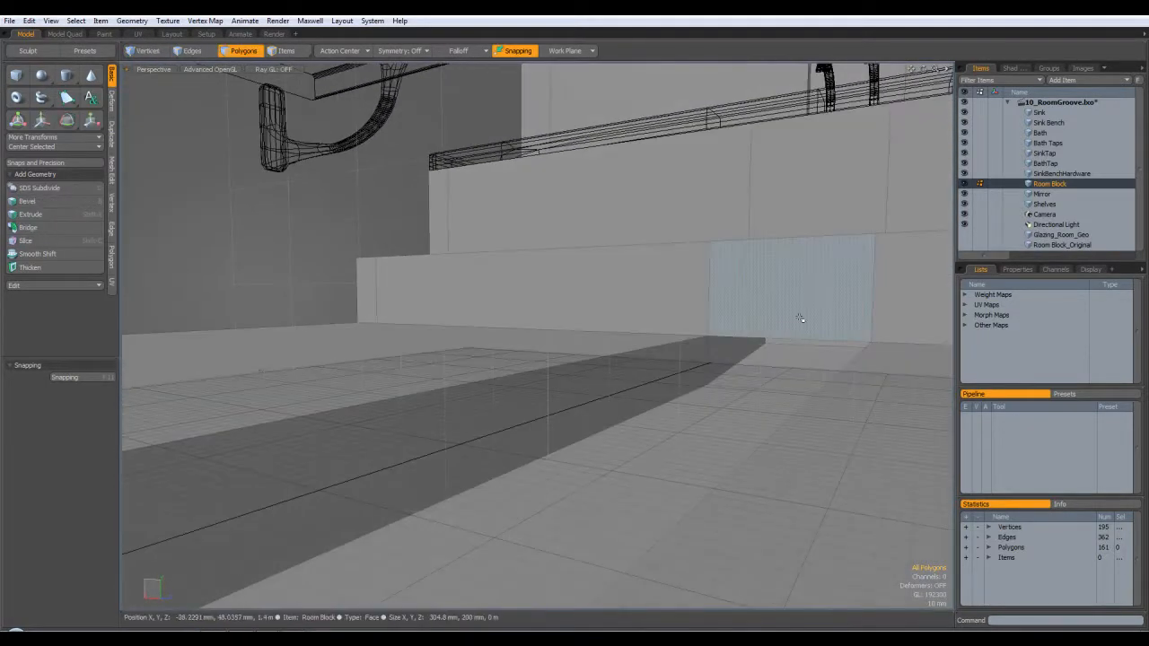
pyautogui.keyDown('alt'); pyautogui.moveTo(667, 406); pyautogui.dragTo(576, 448); pyautogui.keyUp('alt')
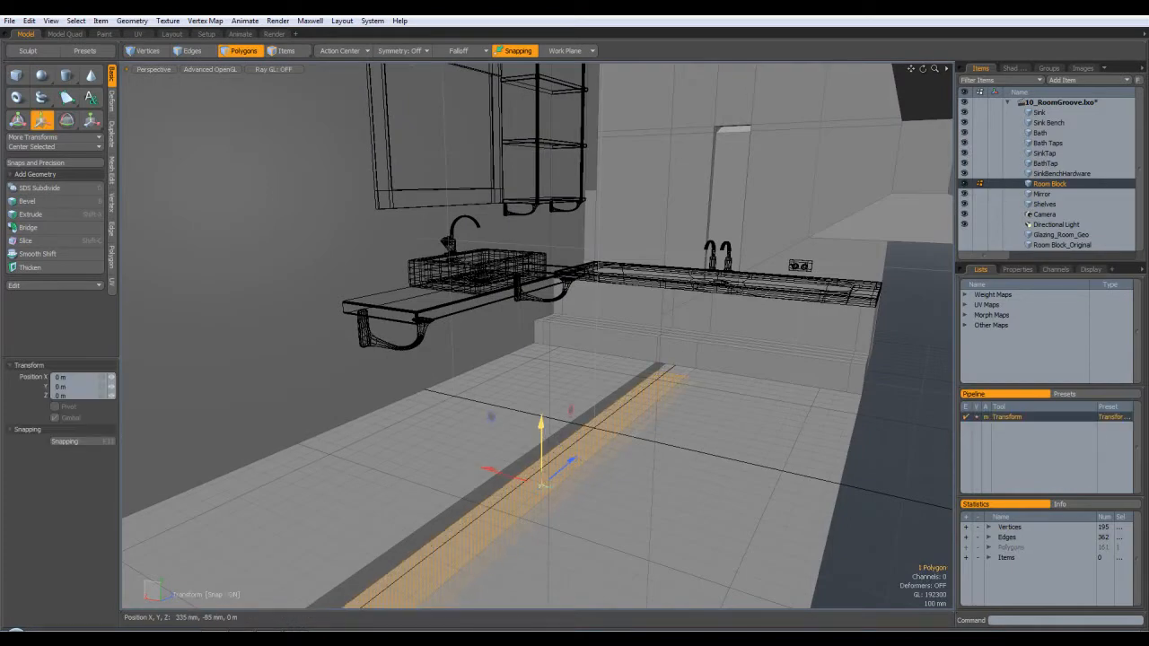
pyautogui.keyDown('alt'); pyautogui.moveTo(507, 390); pyautogui.dragTo(604, 335); pyautogui.keyUp('alt')
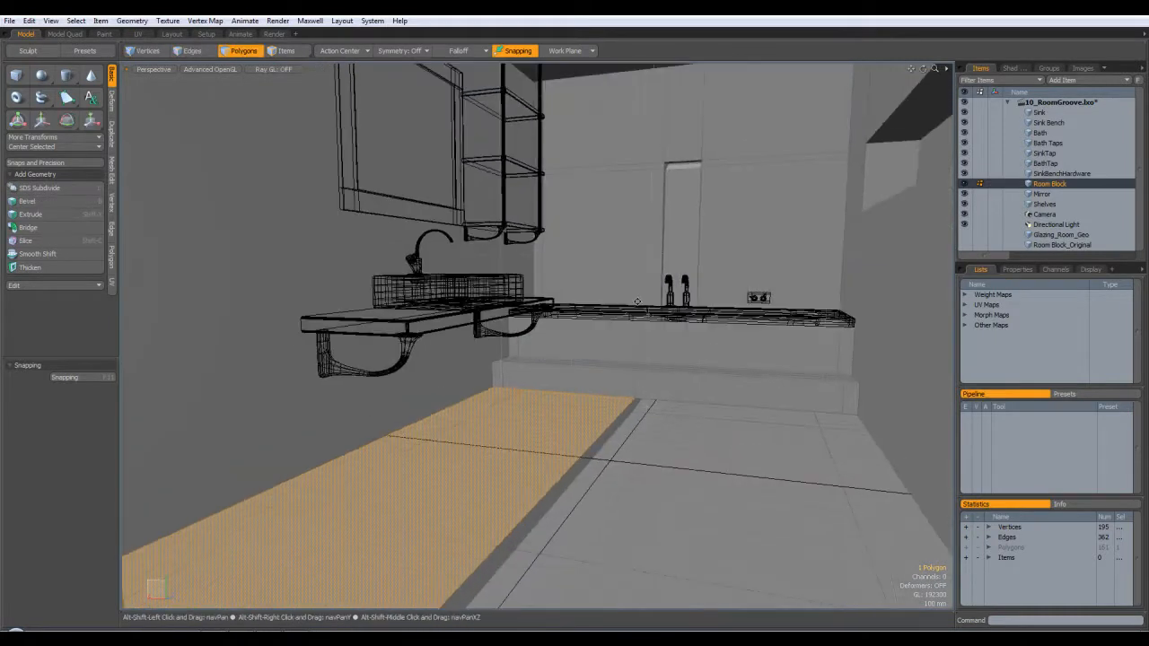
# Review the whole bathroom, checking the groove across the floor, bath wall and head slot from several angles
pyautogui.keyDown('alt'); pyautogui.keyDown('shift'); pyautogui.moveTo(636, 276); pyautogui.dragTo(643, 370); pyautogui.keyUp('shift'); pyautogui.keyUp('alt')
pyautogui.keyDown('ctrl'); pyautogui.keyDown('alt'); pyautogui.moveTo(660, 409); pyautogui.dragTo(600, 401); pyautogui.keyUp('alt'); pyautogui.keyUp('ctrl')
pyautogui.keyDown('alt'); pyautogui.moveTo(595, 361); pyautogui.dragTo(702, 125); pyautogui.keyUp('alt')
pyautogui.keyDown('alt'); pyautogui.moveTo(660, 235); pyautogui.dragTo(694, 229); pyautogui.keyUp('alt')
pyautogui.keyDown('alt'); pyautogui.moveTo(665, 385); pyautogui.dragTo(696, 178); pyautogui.keyUp('alt')
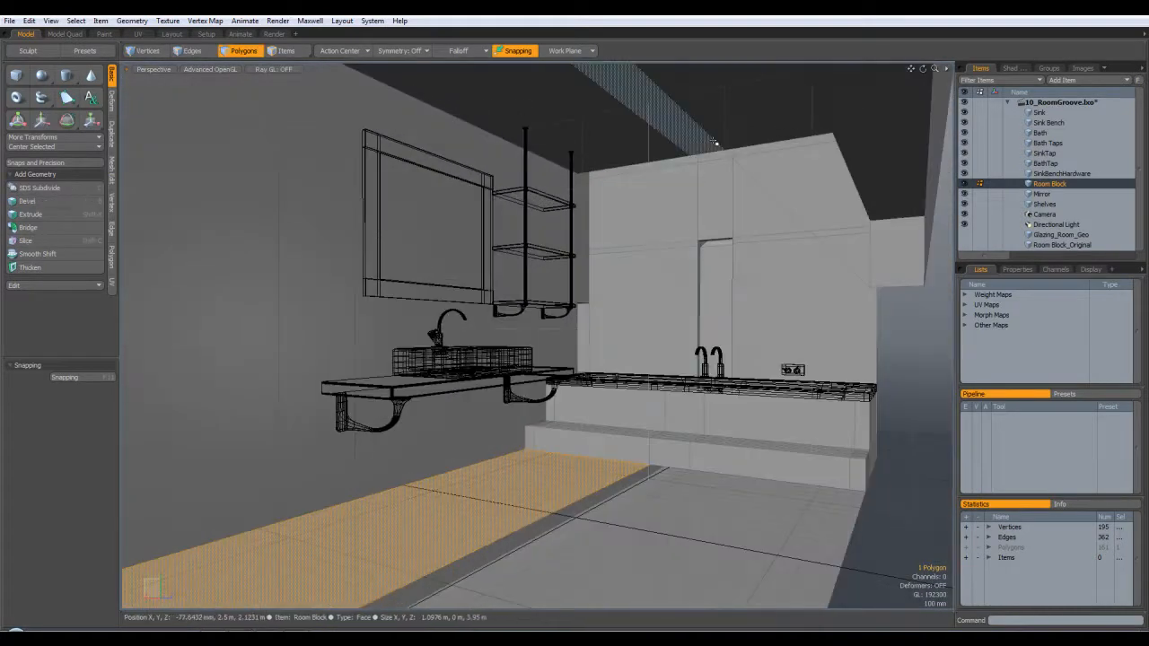
pyautogui.keyDown('alt'); pyautogui.moveTo(701, 107); pyautogui.dragTo(702, 318); pyautogui.keyUp('alt')
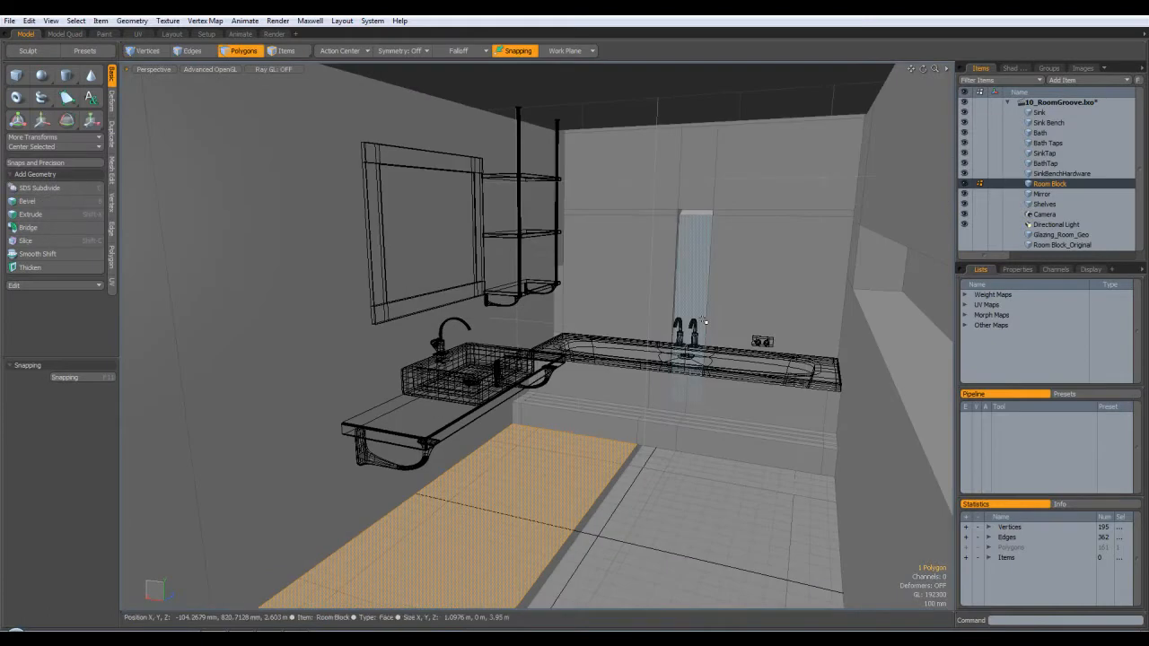